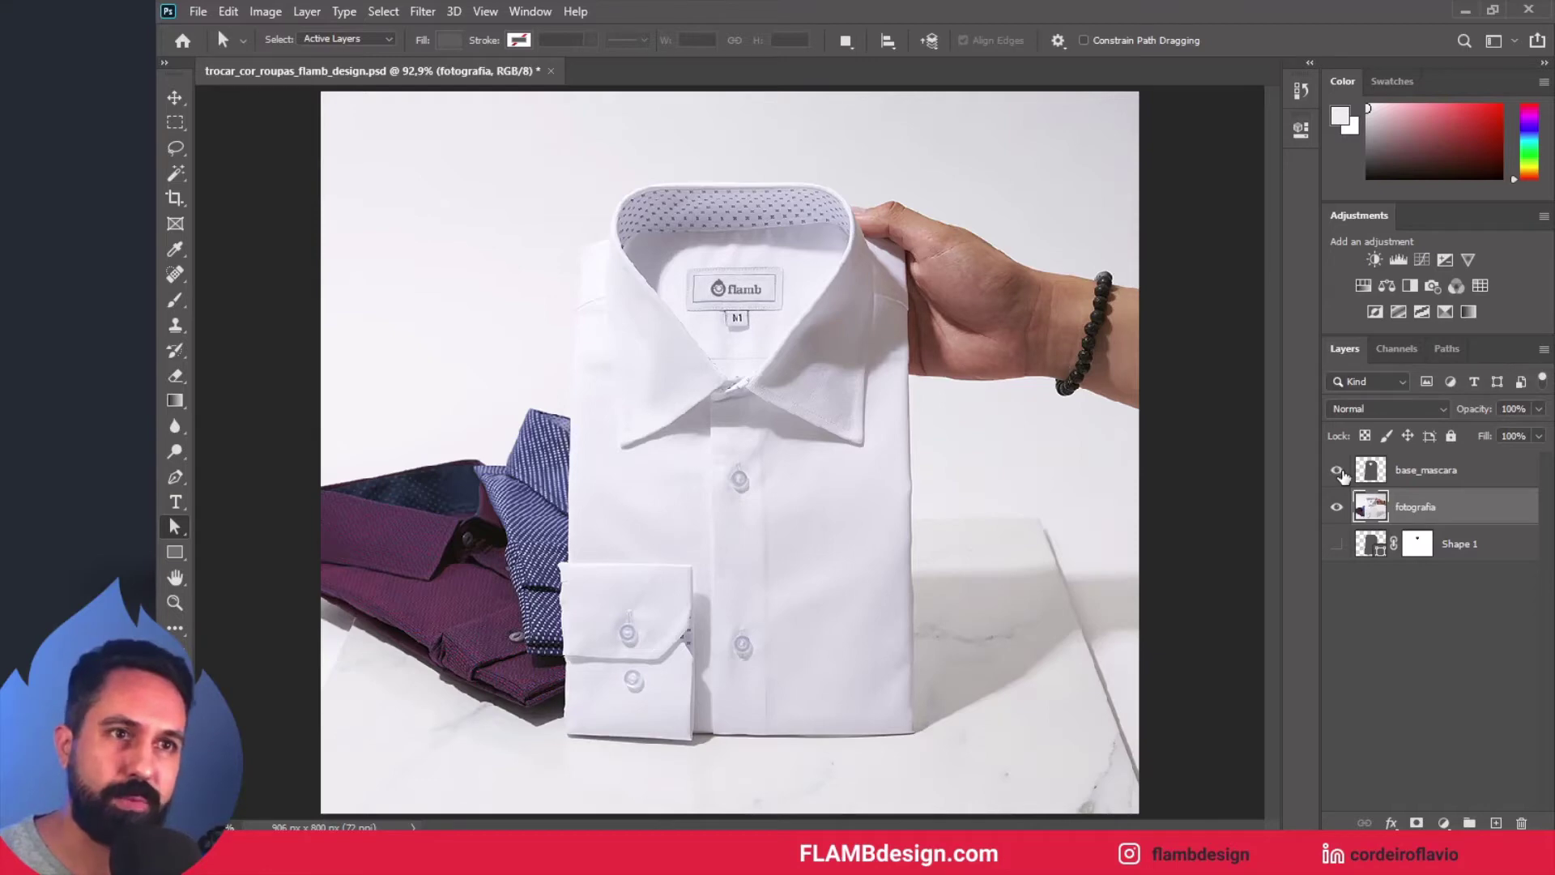
Step: Compare the grey base_mascara mask with the Shape 1 outline and inspect the outline's anchor points
left_click(1338, 472)
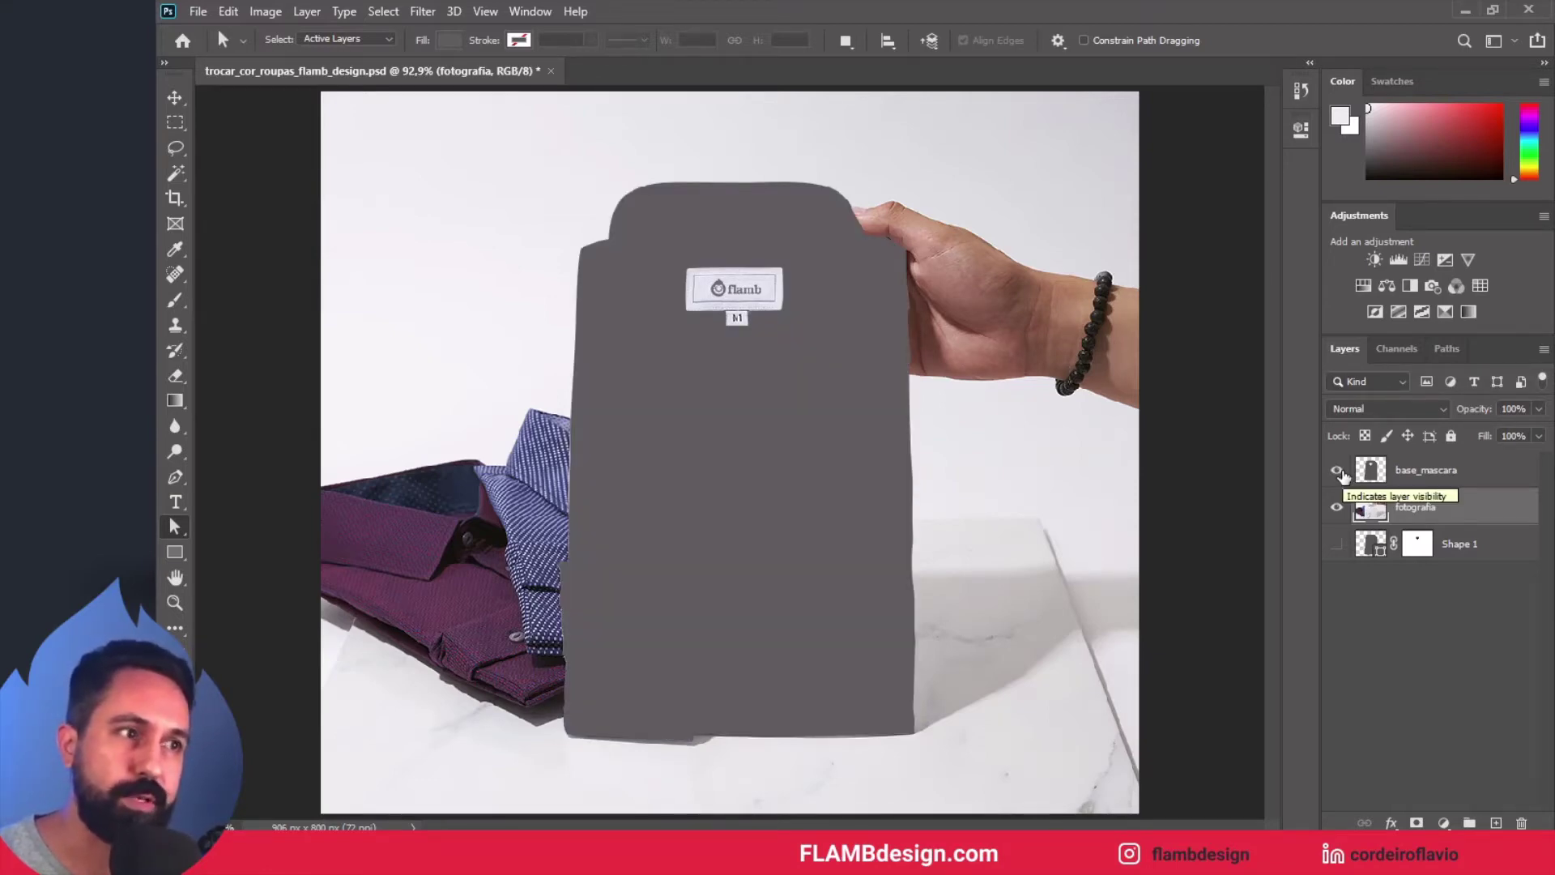
left_click(1337, 470)
left_click(1337, 544)
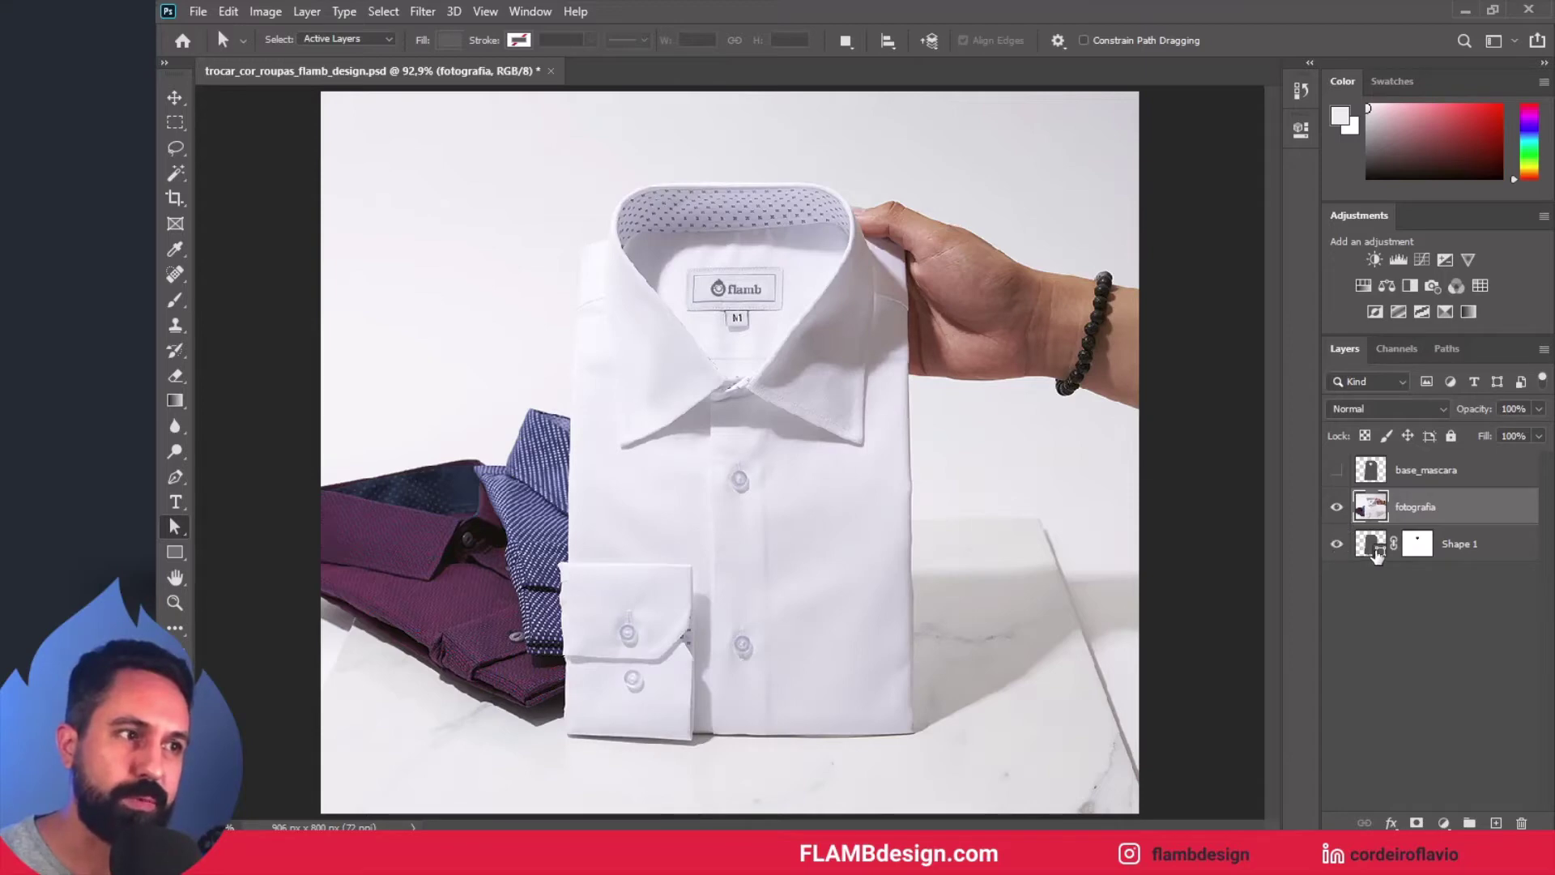
left_click(1373, 553)
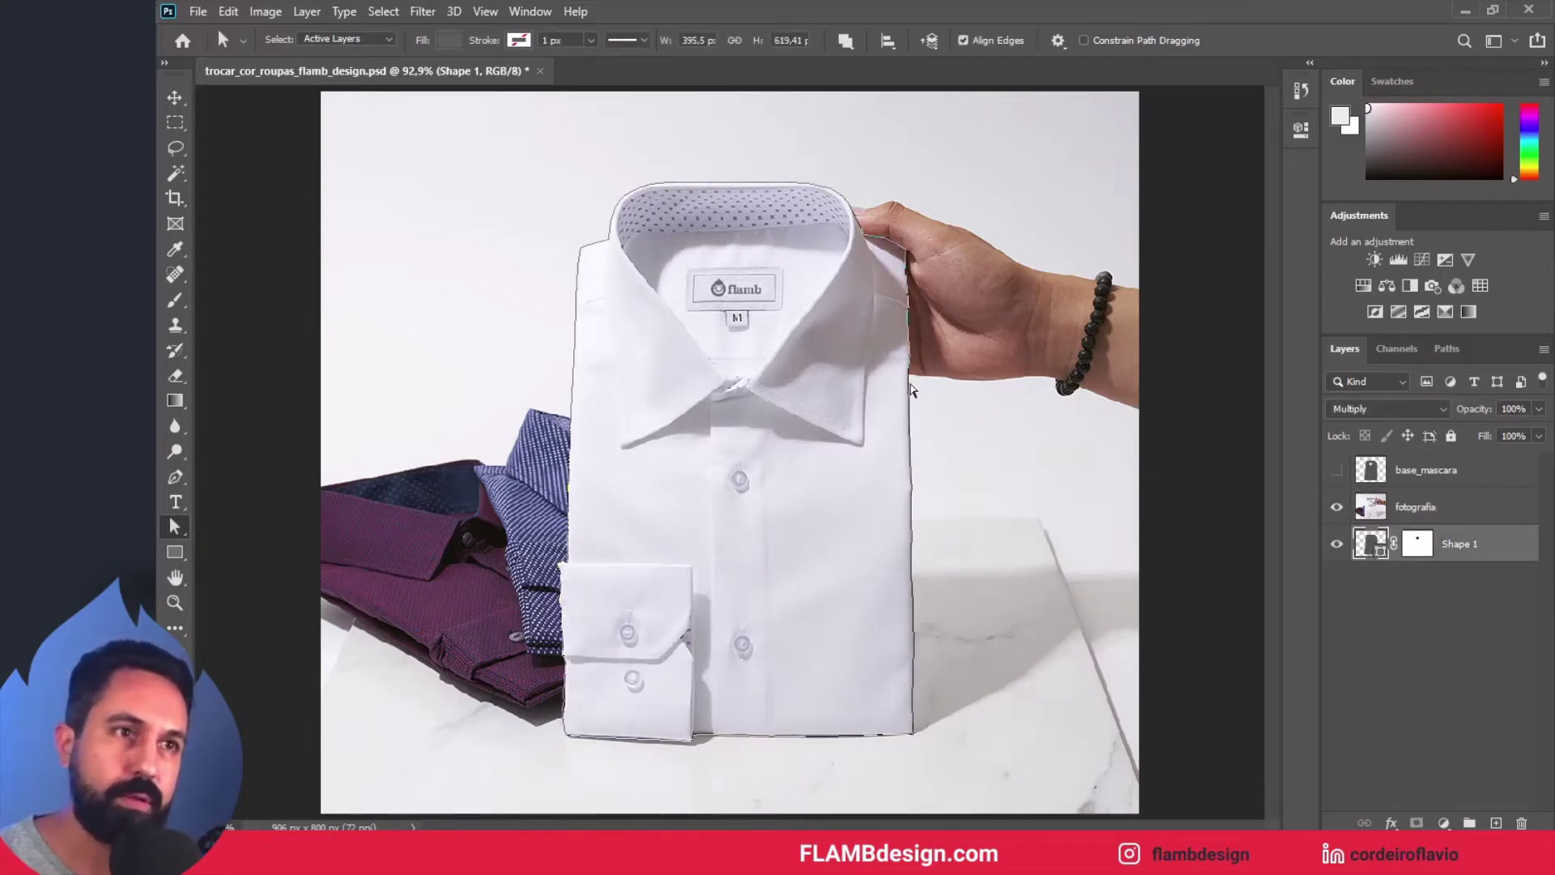
left_click(910, 390)
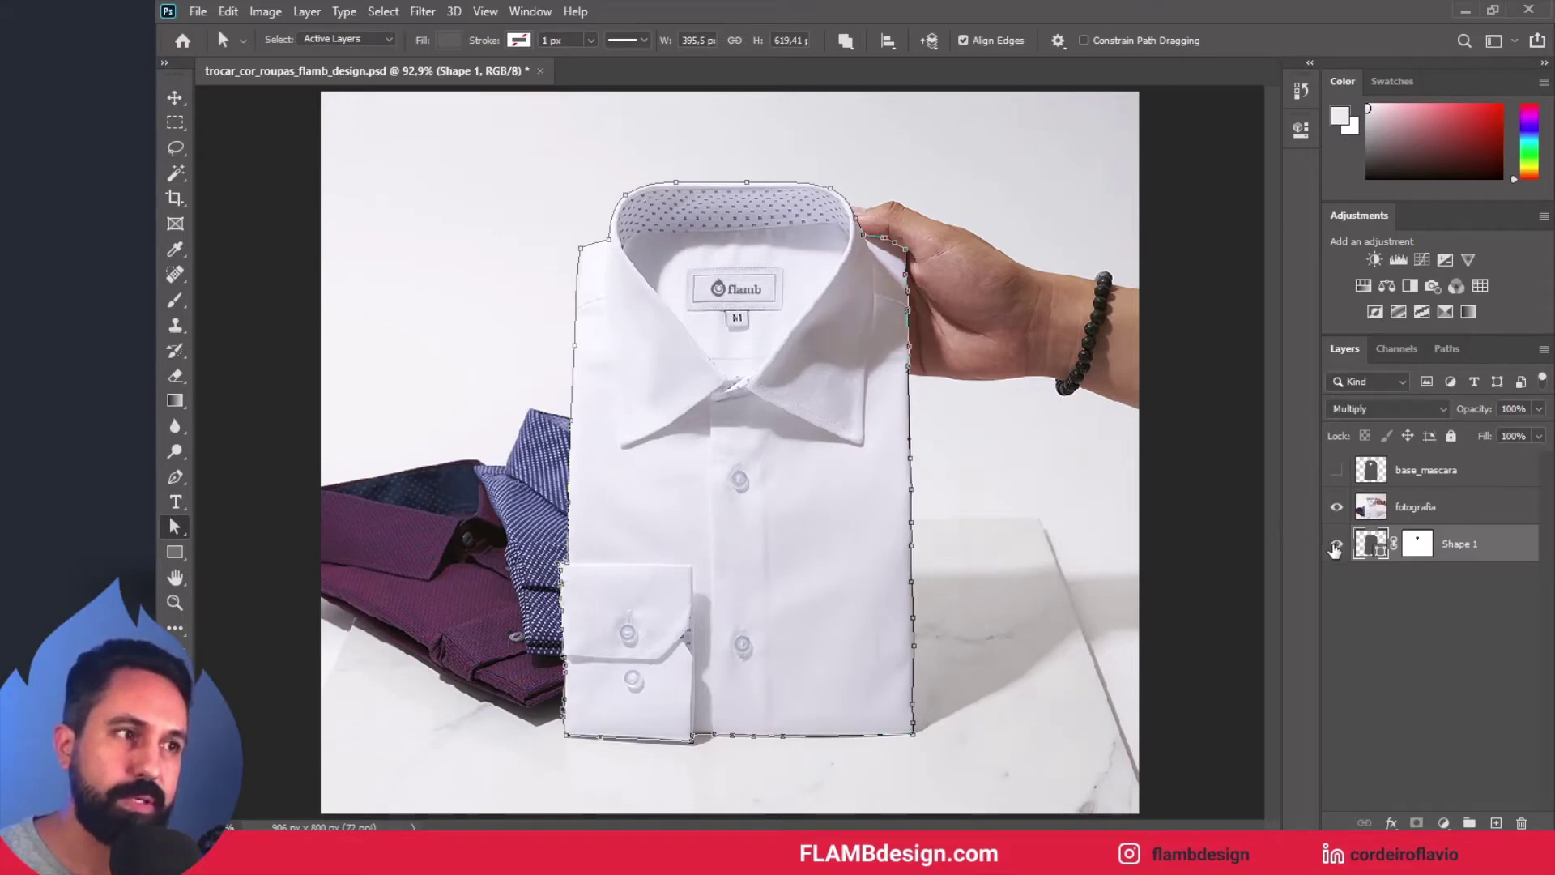
Step: Hide Shape 1, keep base_mascara visible, select fotografia and pick the Rectangle tool
left_click(1335, 544)
left_click(1337, 470)
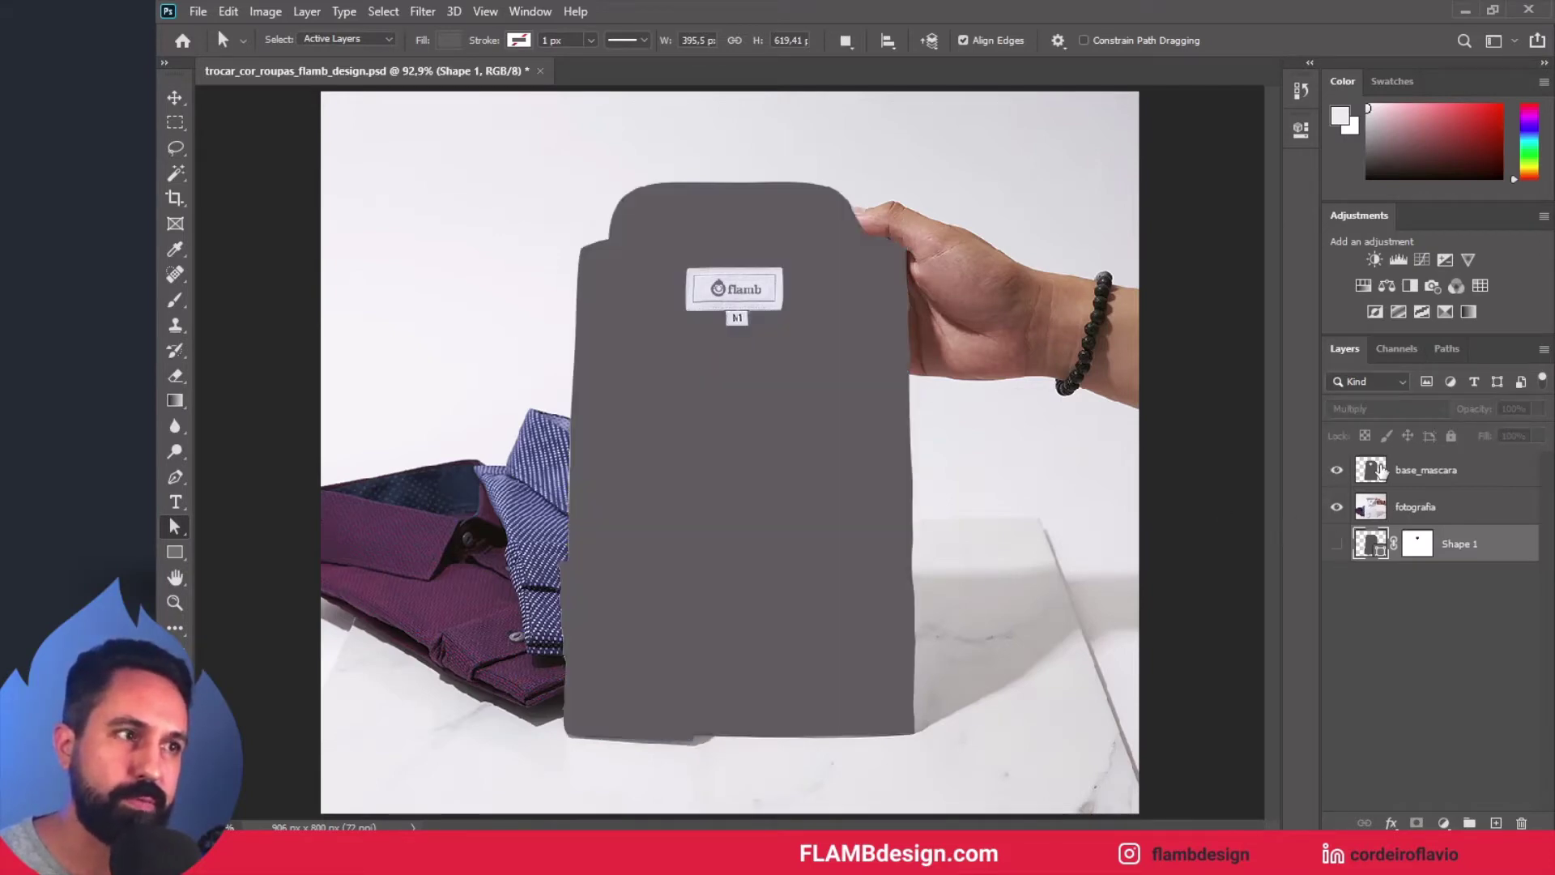
left_click(1449, 476)
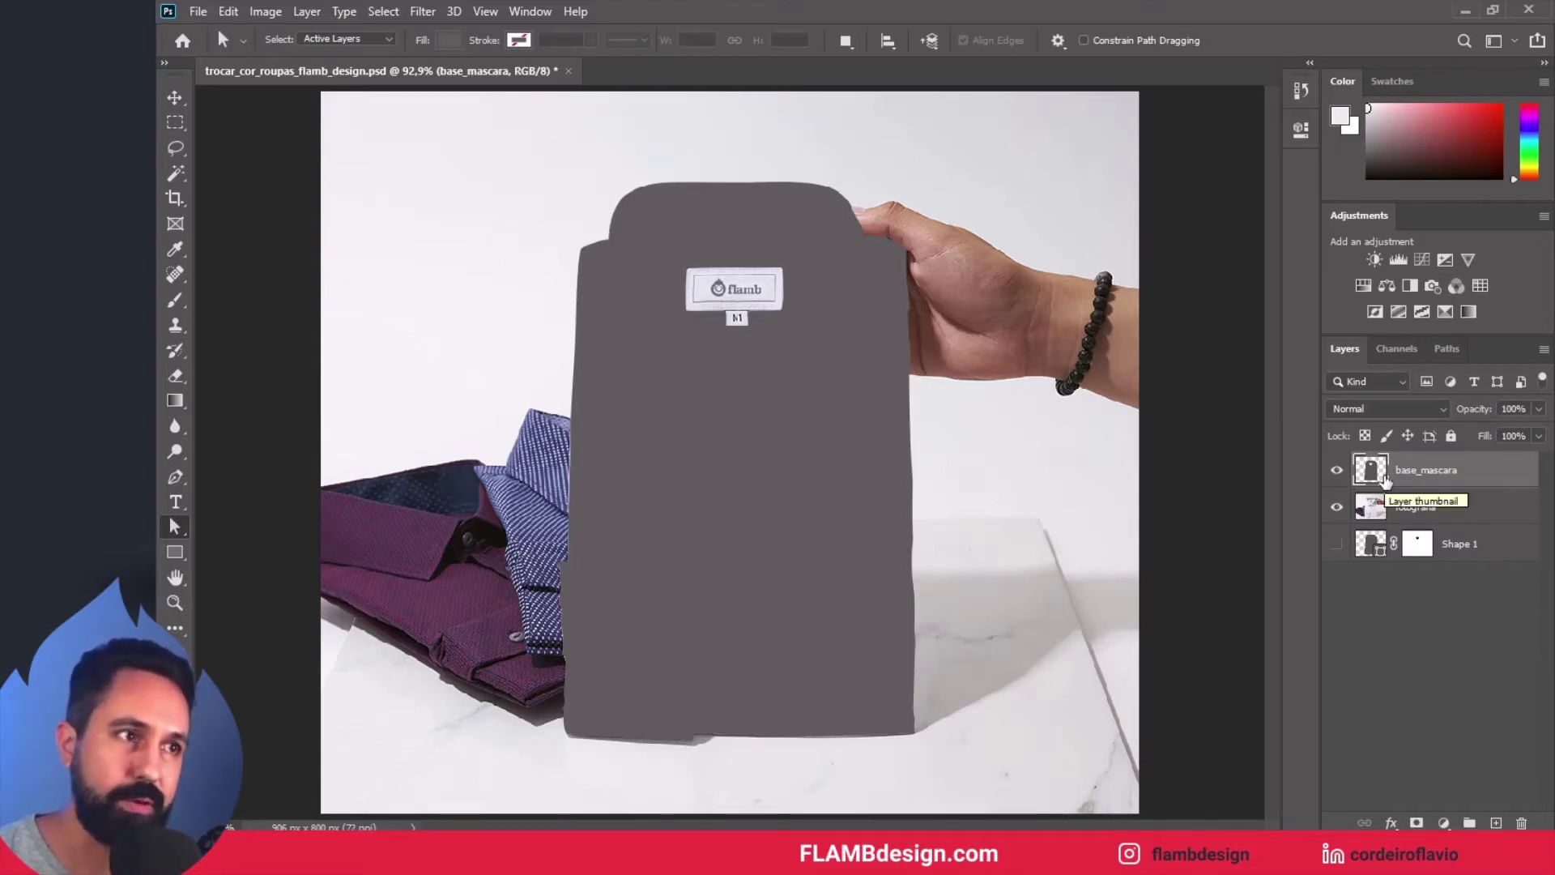
left_click(1423, 509)
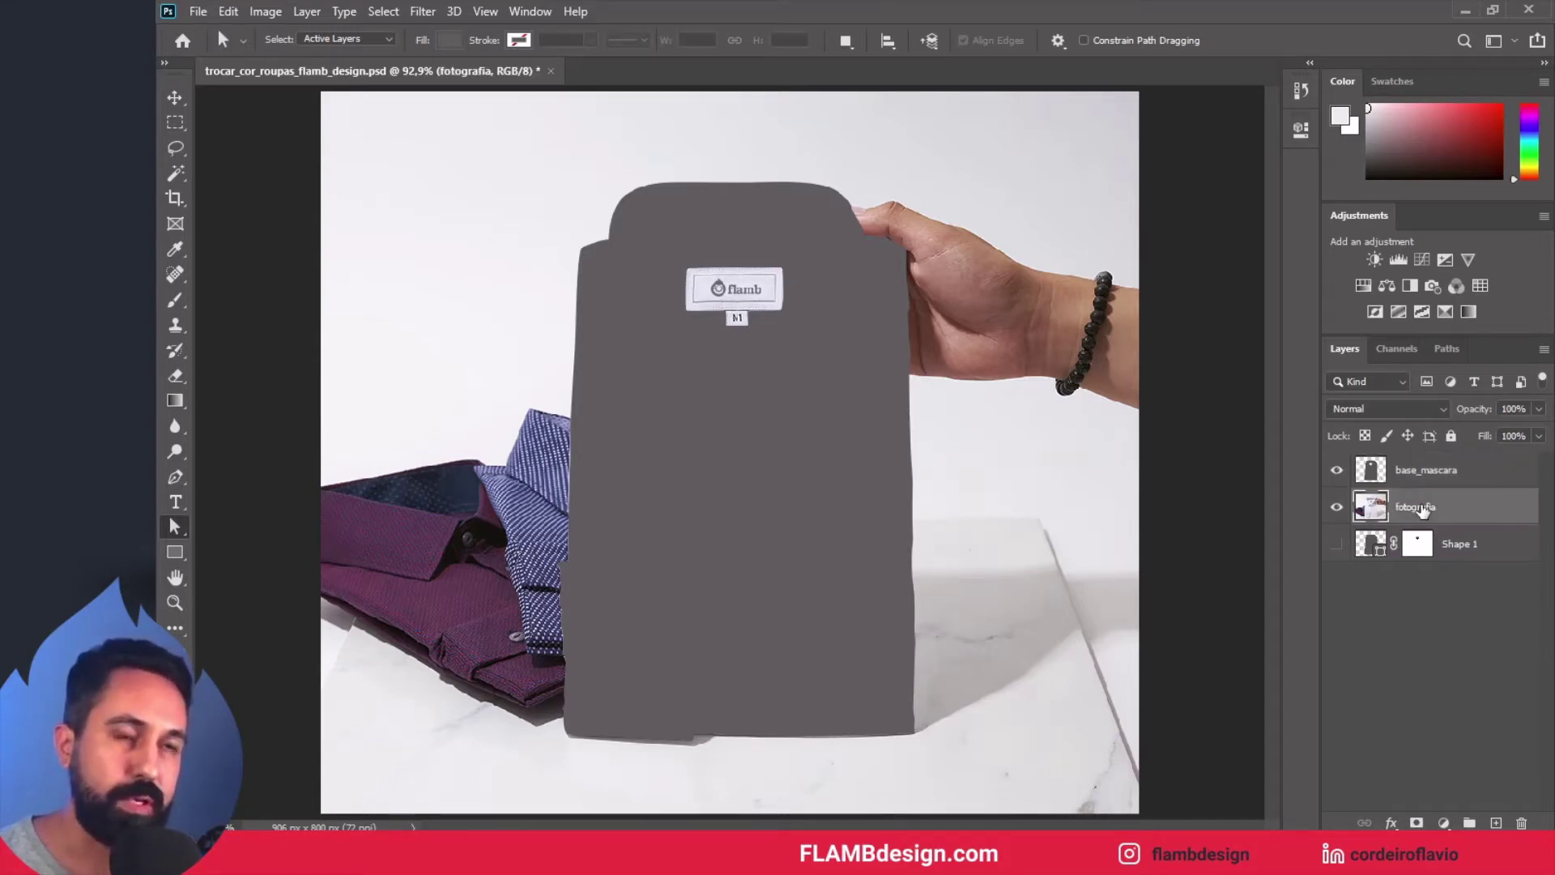
left_click(175, 553)
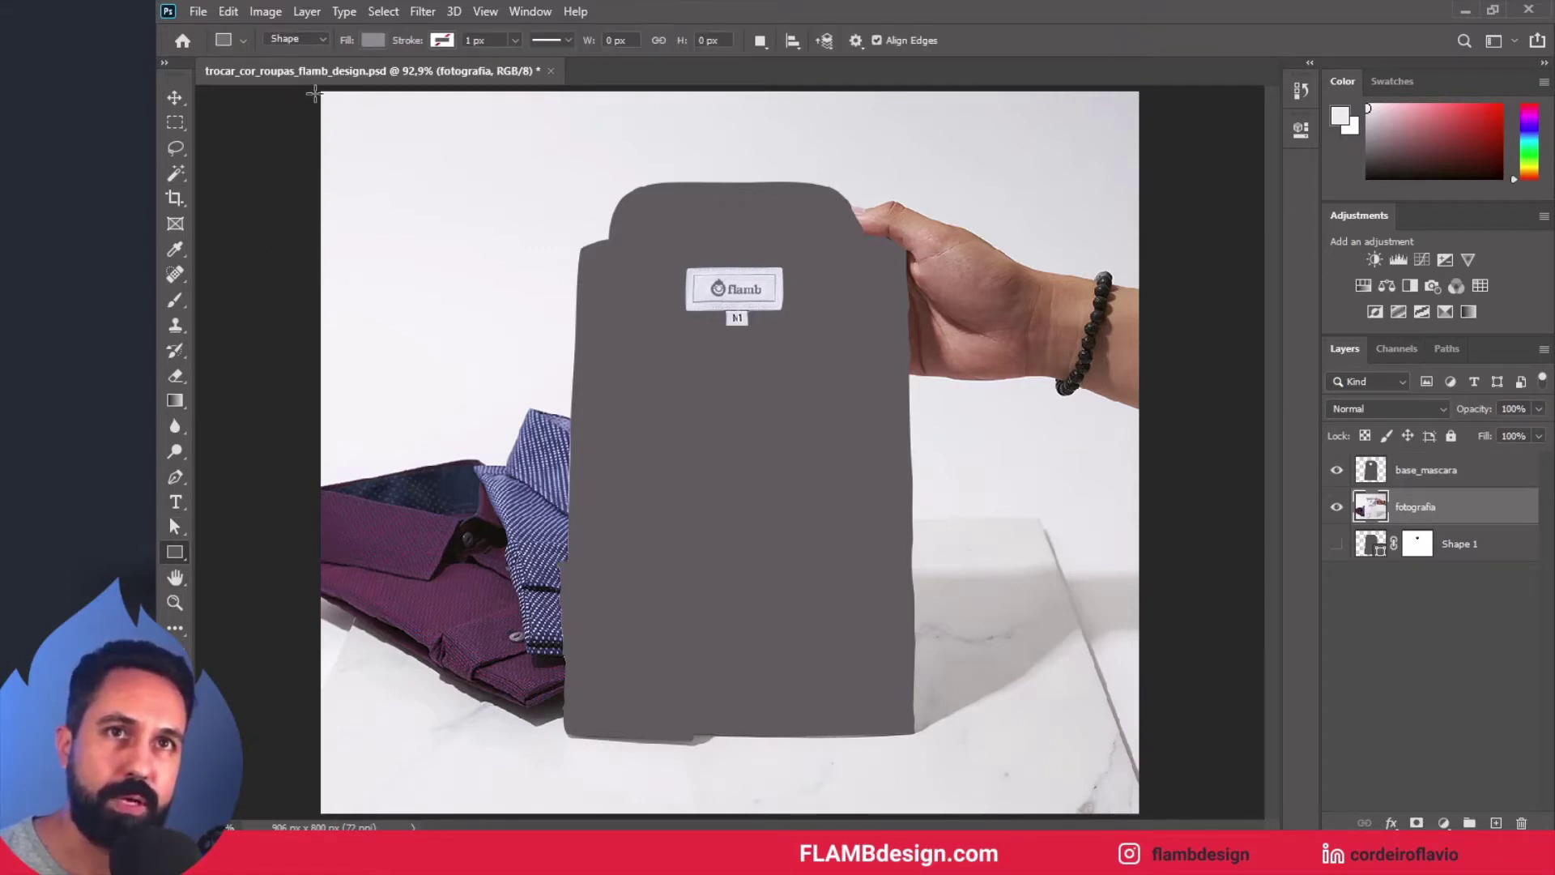
Step: Draw a grey rectangle covering the whole canvas above fotografia
left_click_drag(320, 92, 339, 112)
left_click_drag(393, 165, 1142, 813)
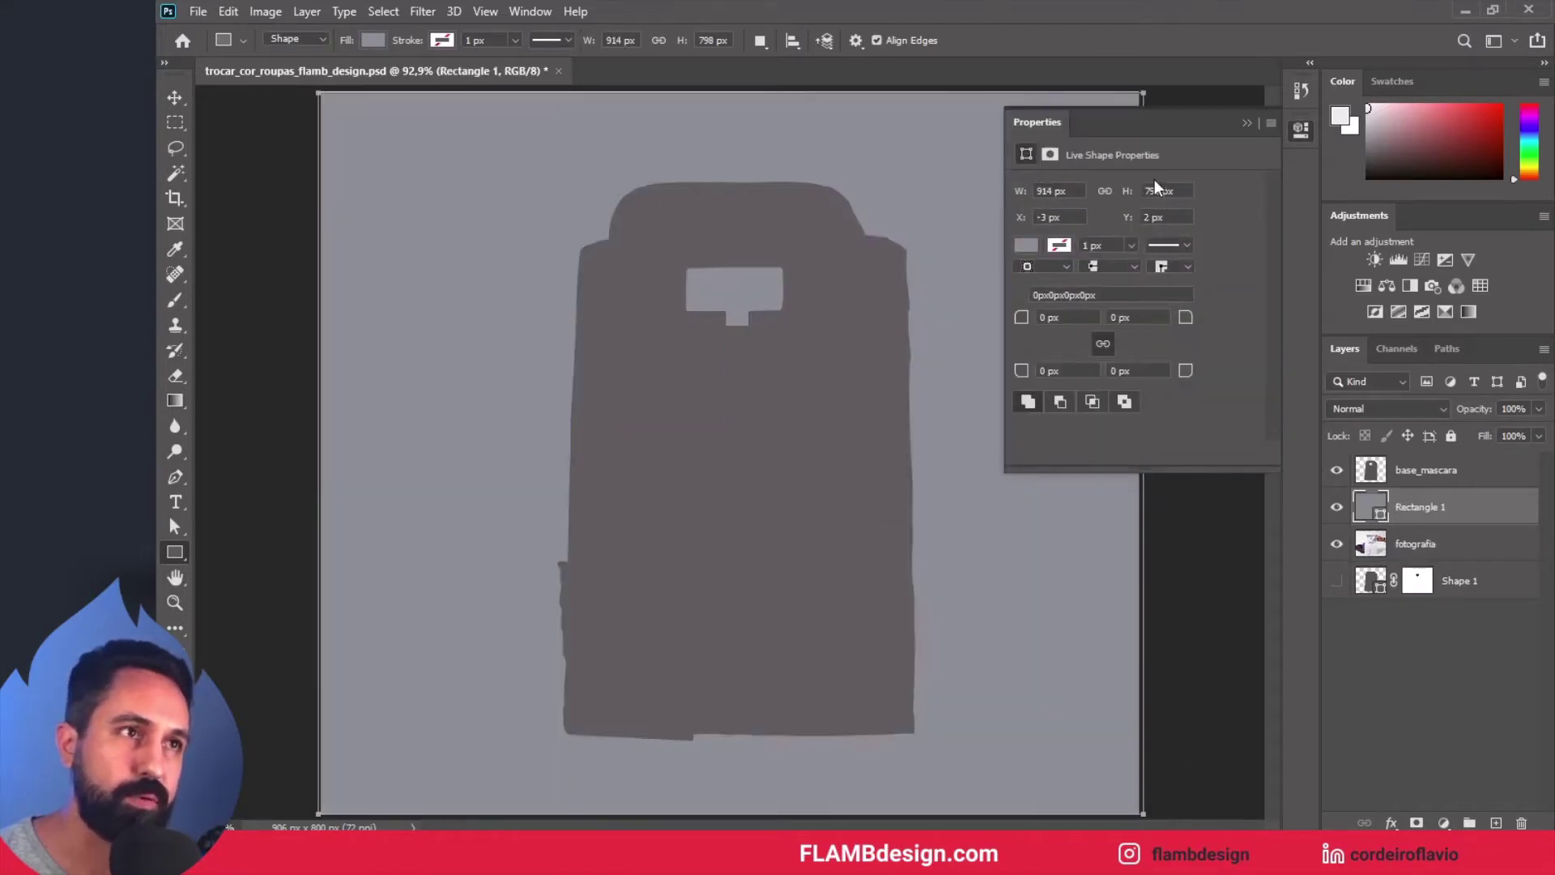
left_click(1244, 124)
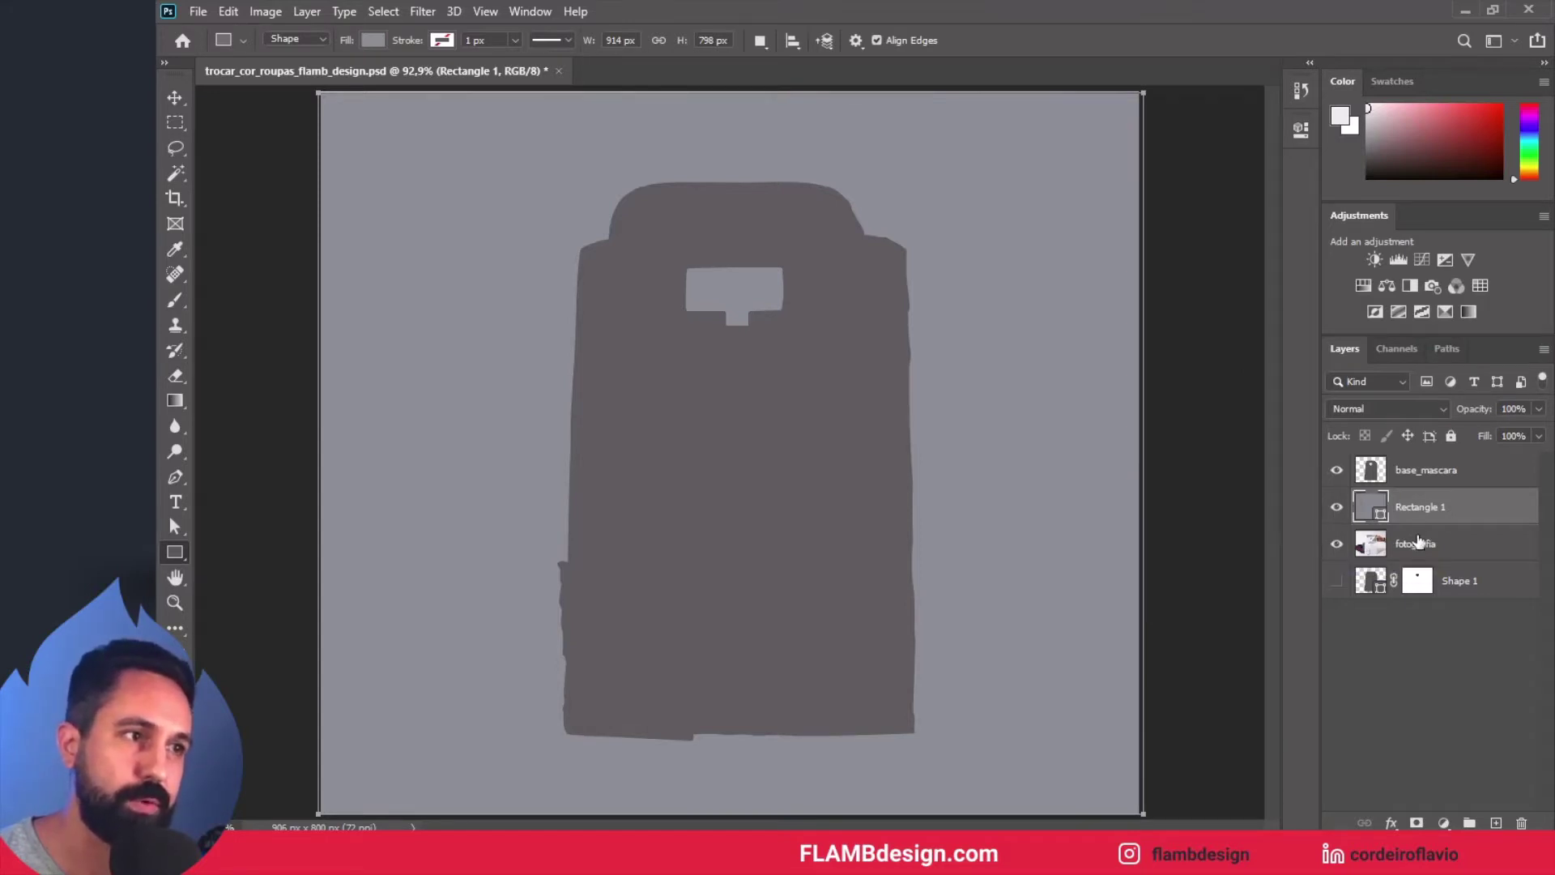
Step: Load the base_mascara shirt silhouette as a selection and use it as Rectangle 1's layer mask
left_click(1369, 471)
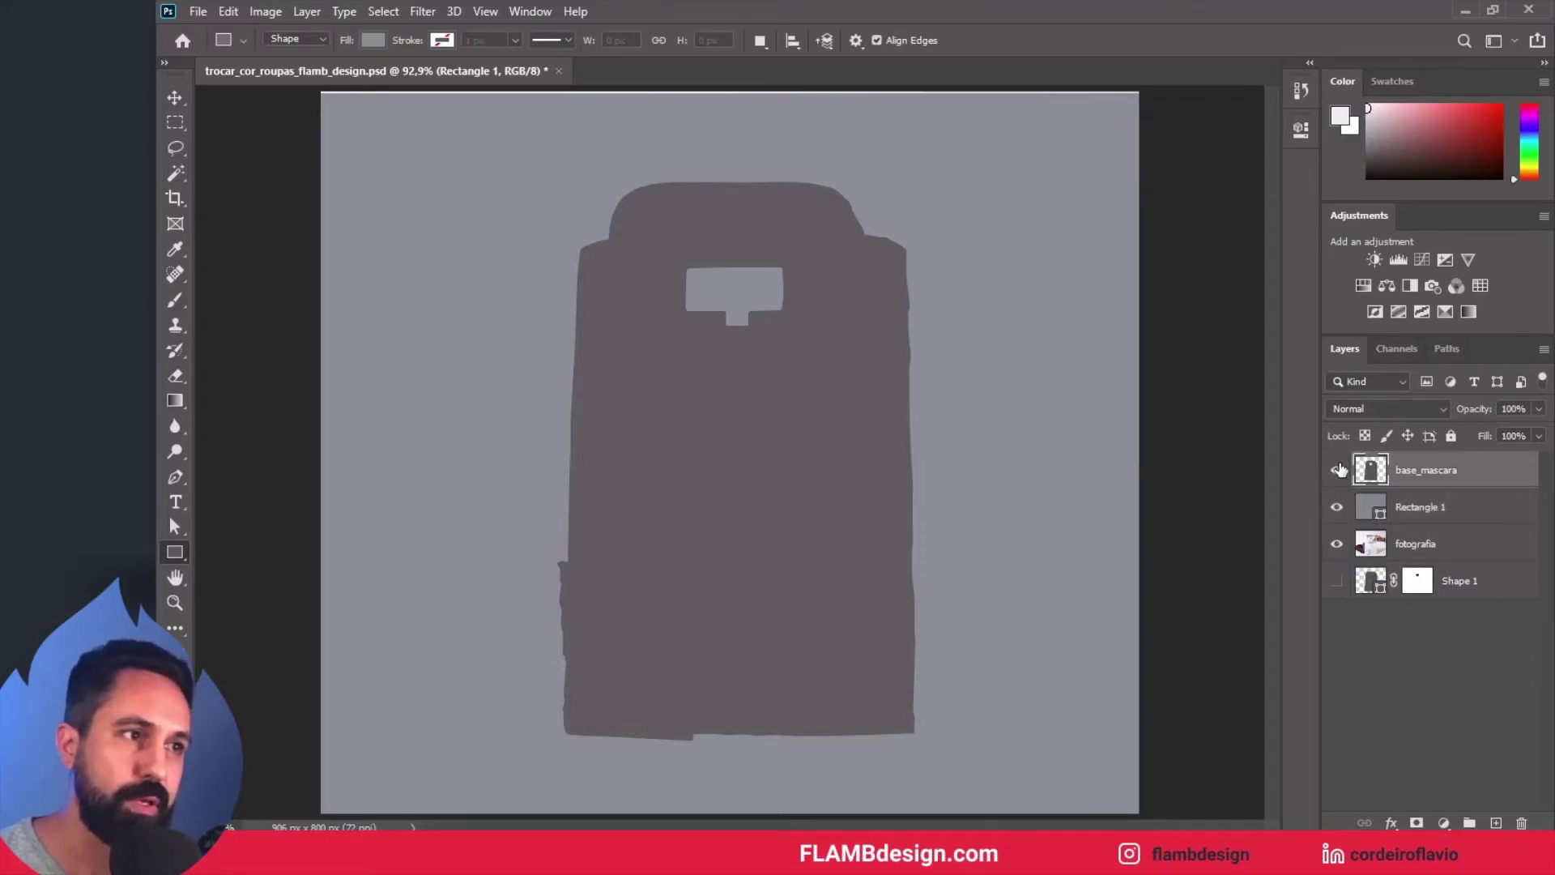
left_click(1337, 471)
left_click(1337, 470)
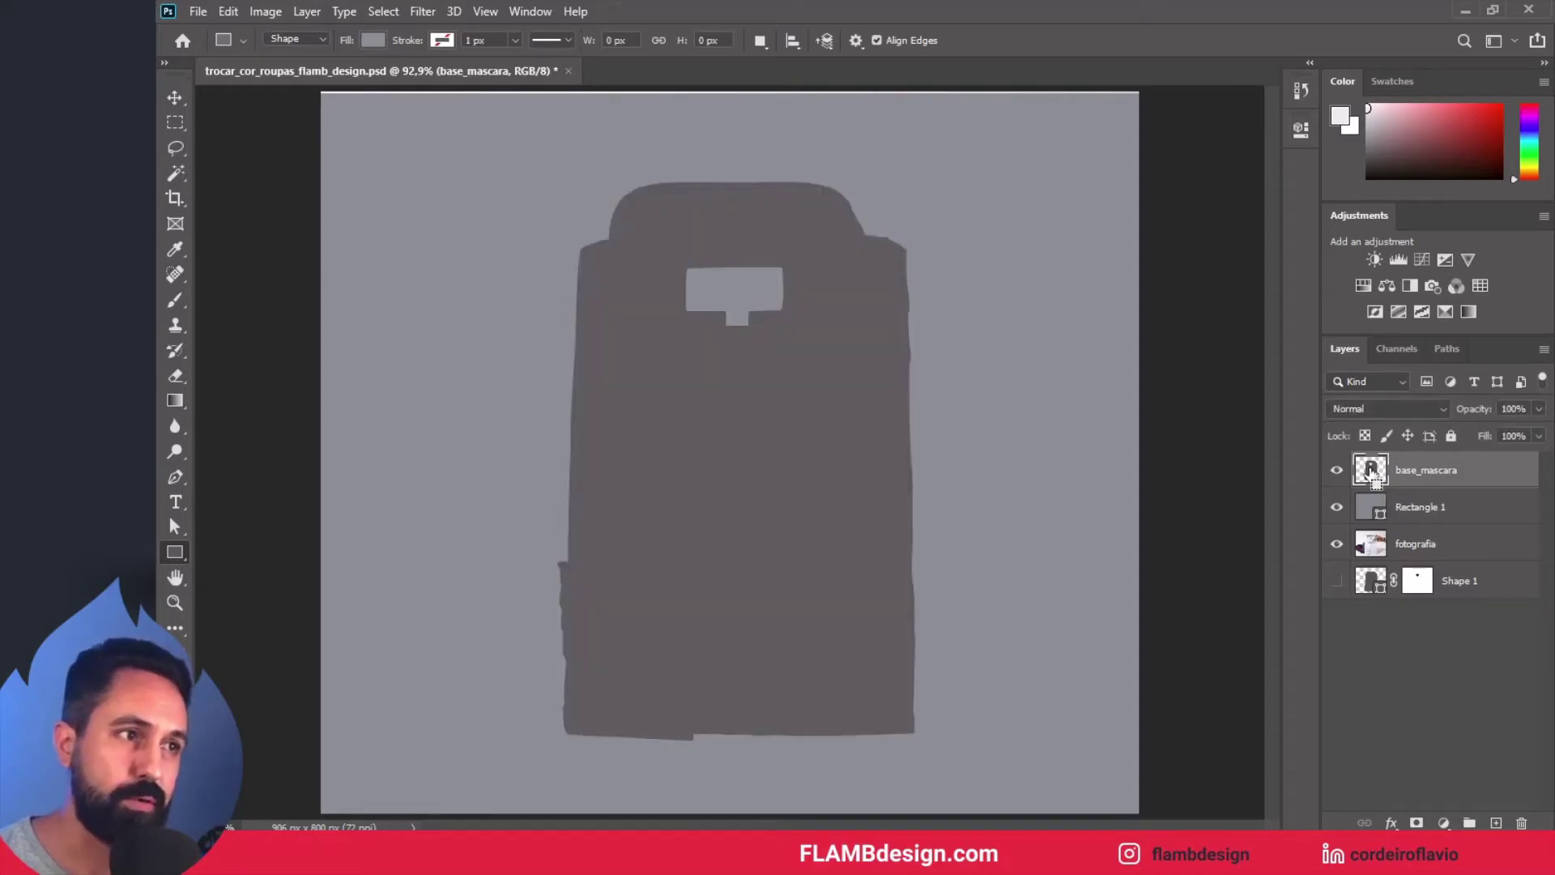
left_click(1371, 472, "ctrl")
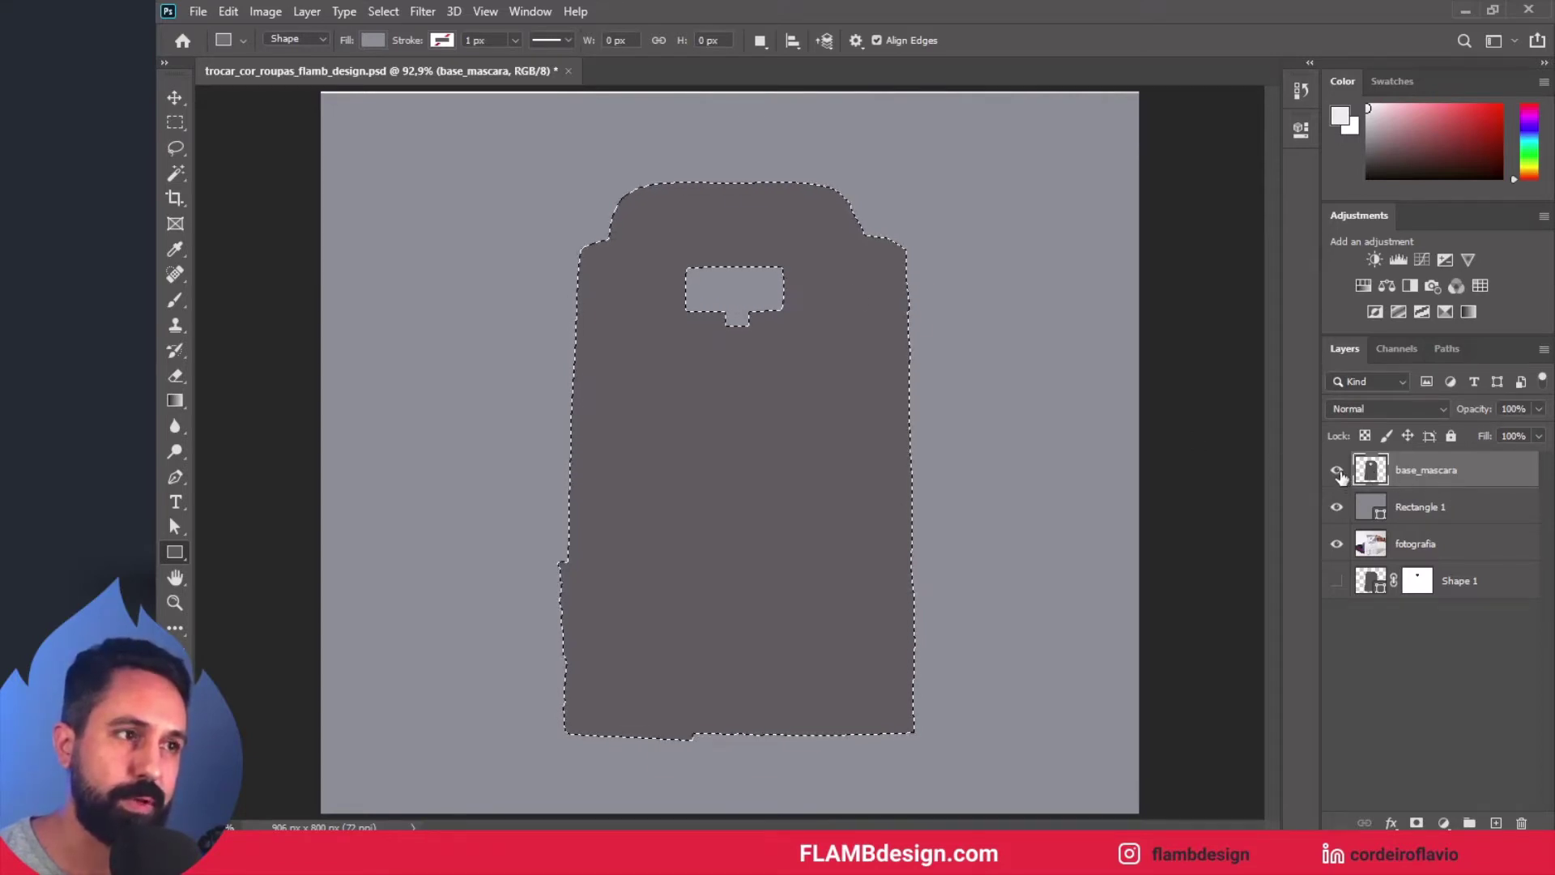
left_click(1405, 509)
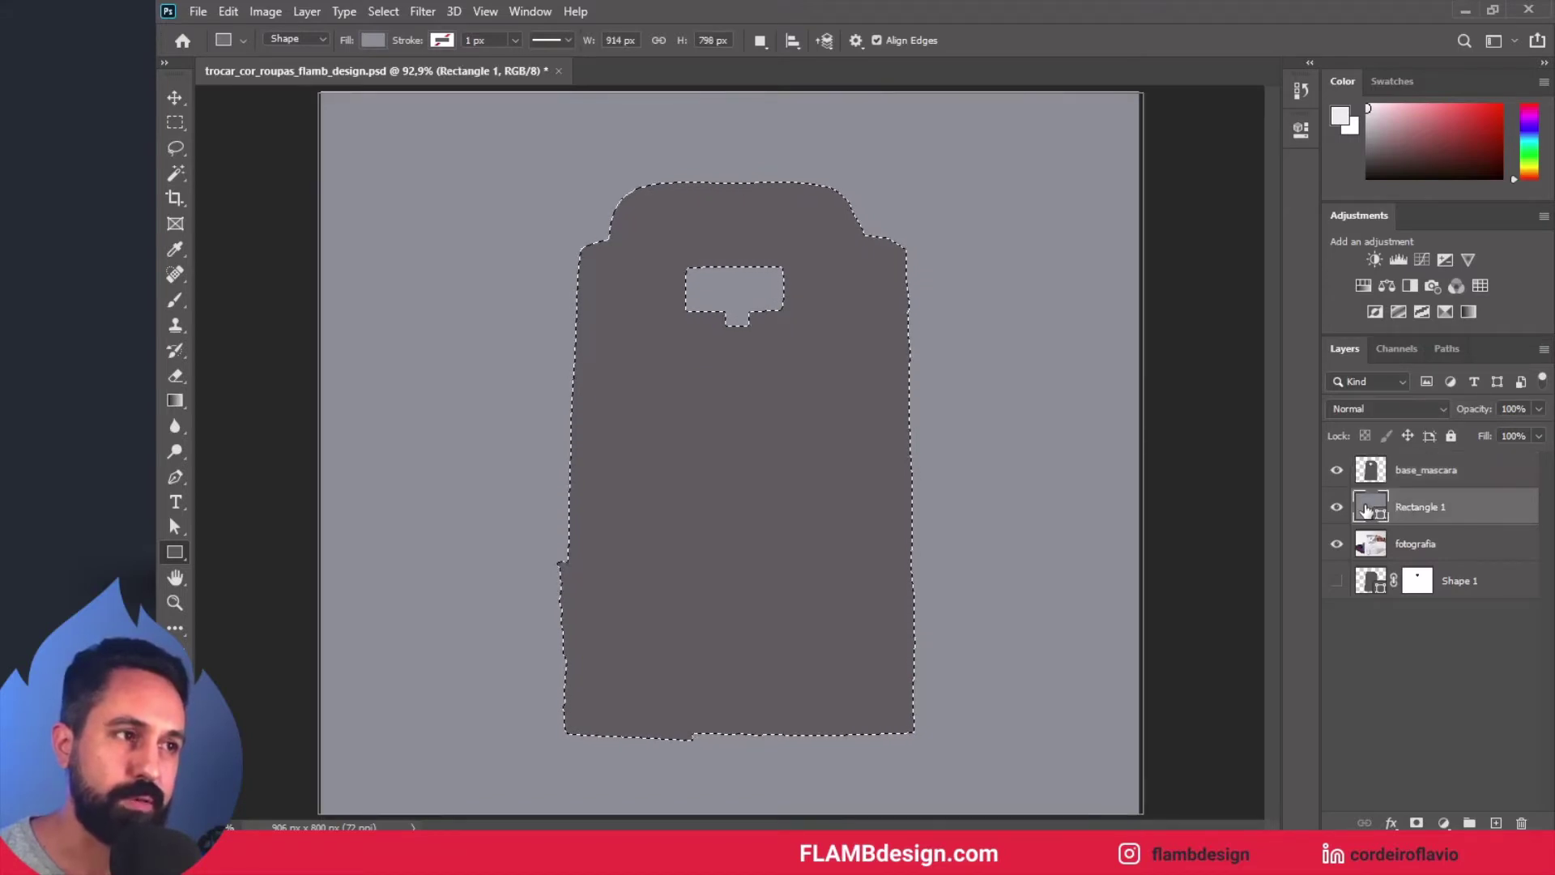
left_click(1418, 823)
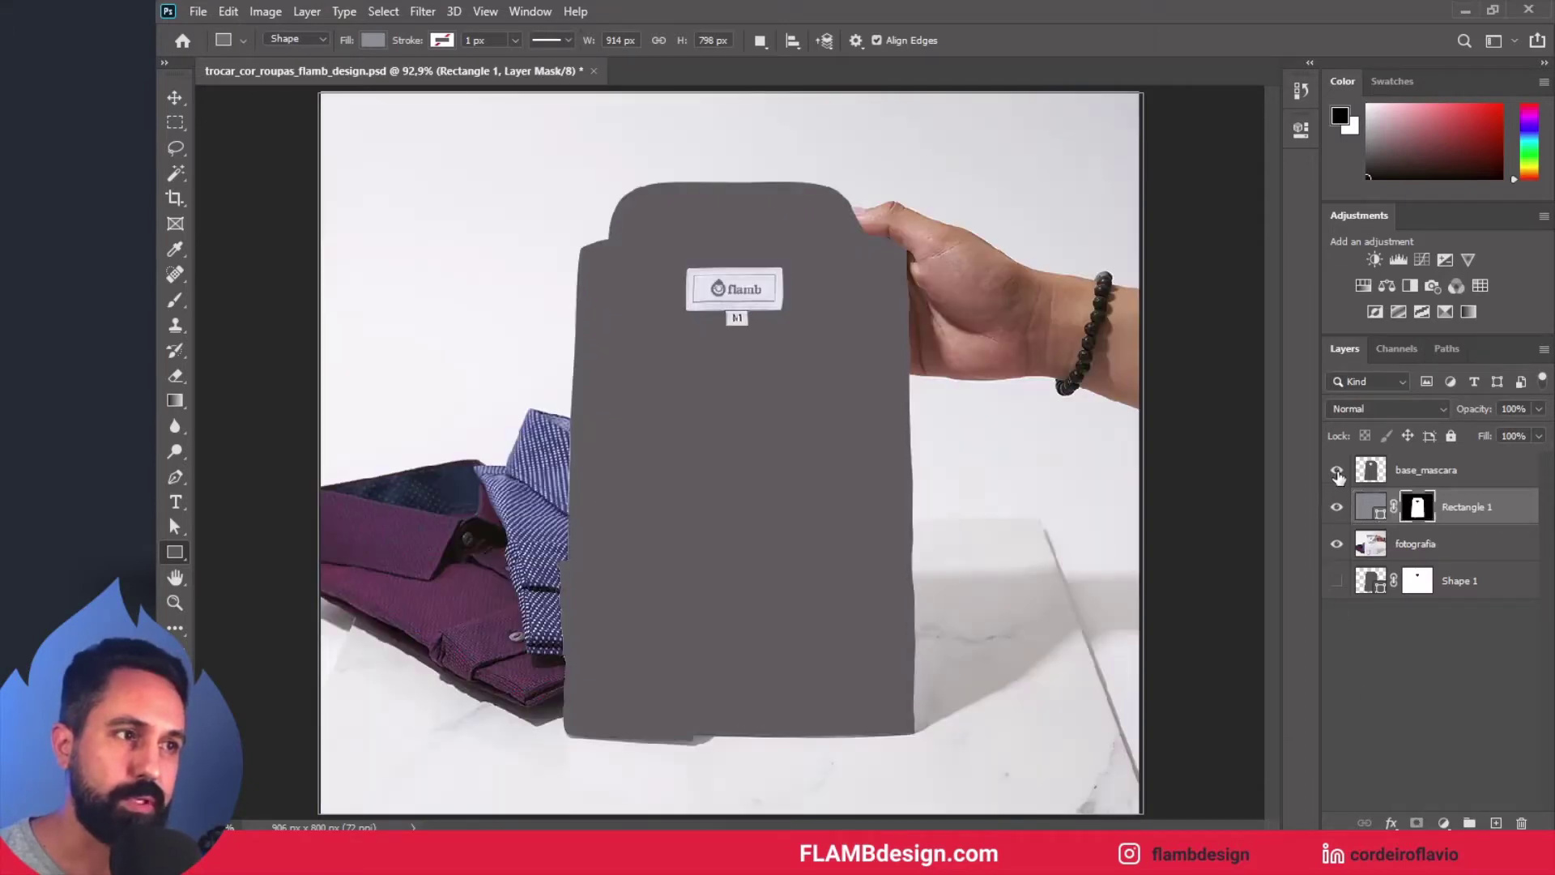
Step: Hide base_mascara and move it below the fotografia layer
left_click(1338, 478)
left_click_drag(1470, 478, 1475, 559)
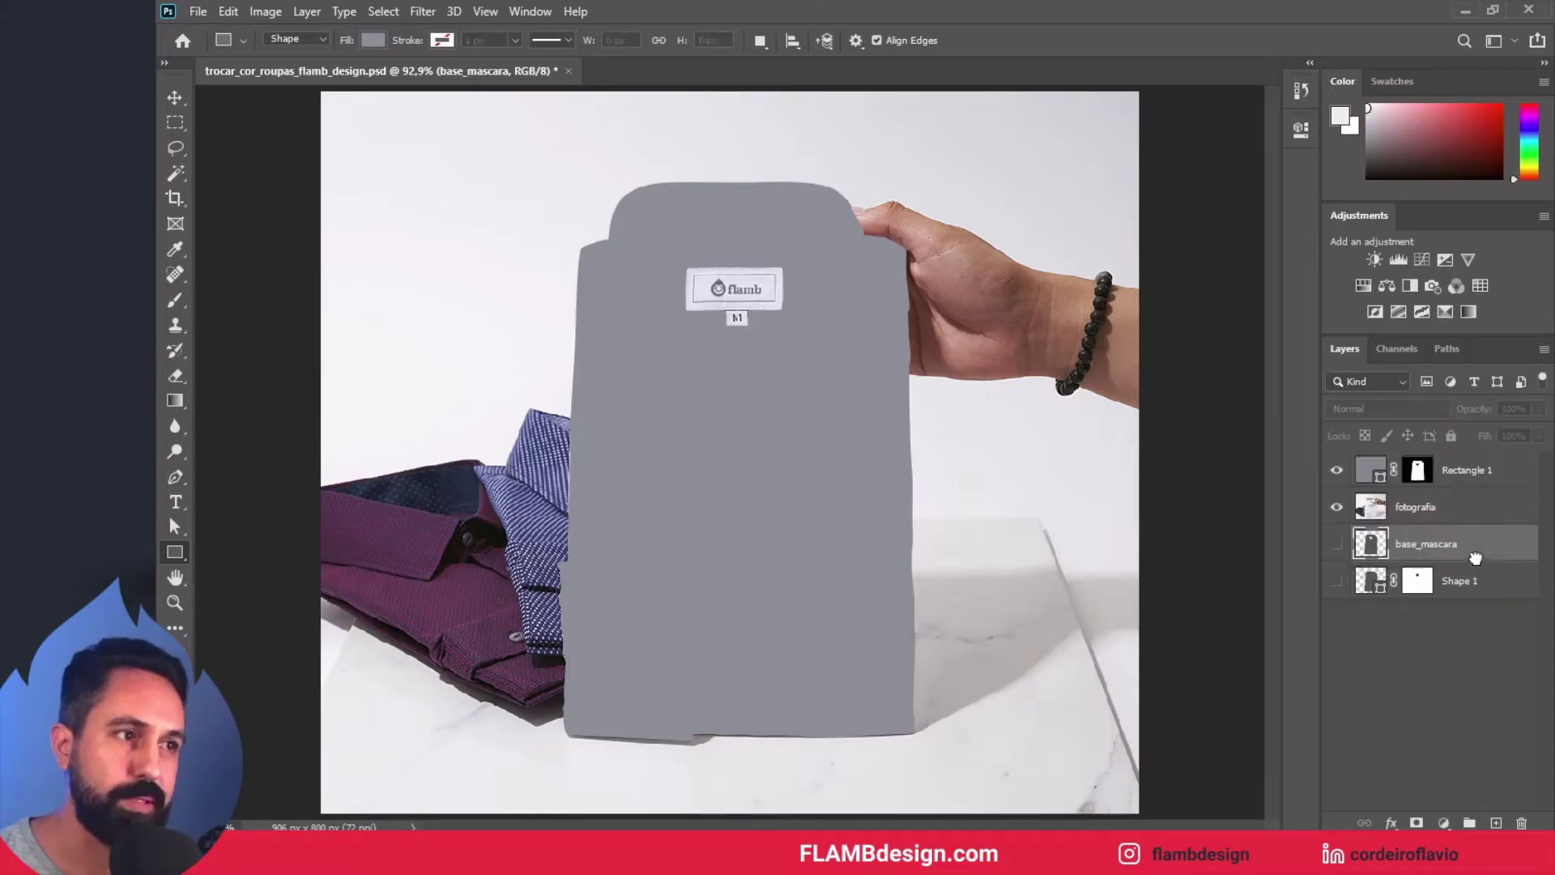
left_click(1457, 478)
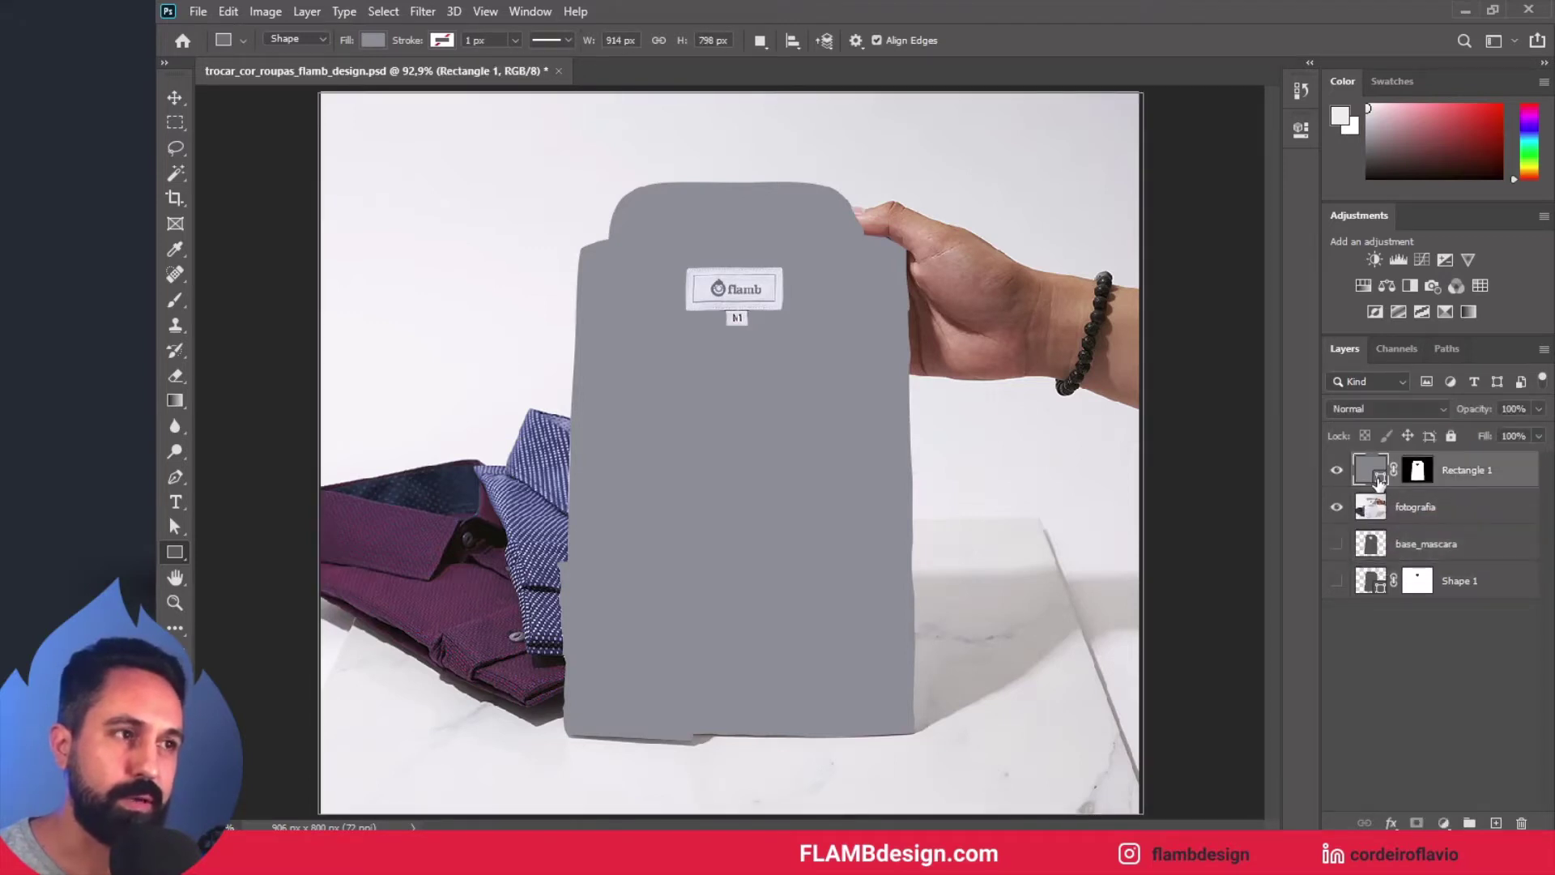
Step: Fill Rectangle 1 with blue #4d97ff and set its blend mode to Multiply
double_click(1378, 479)
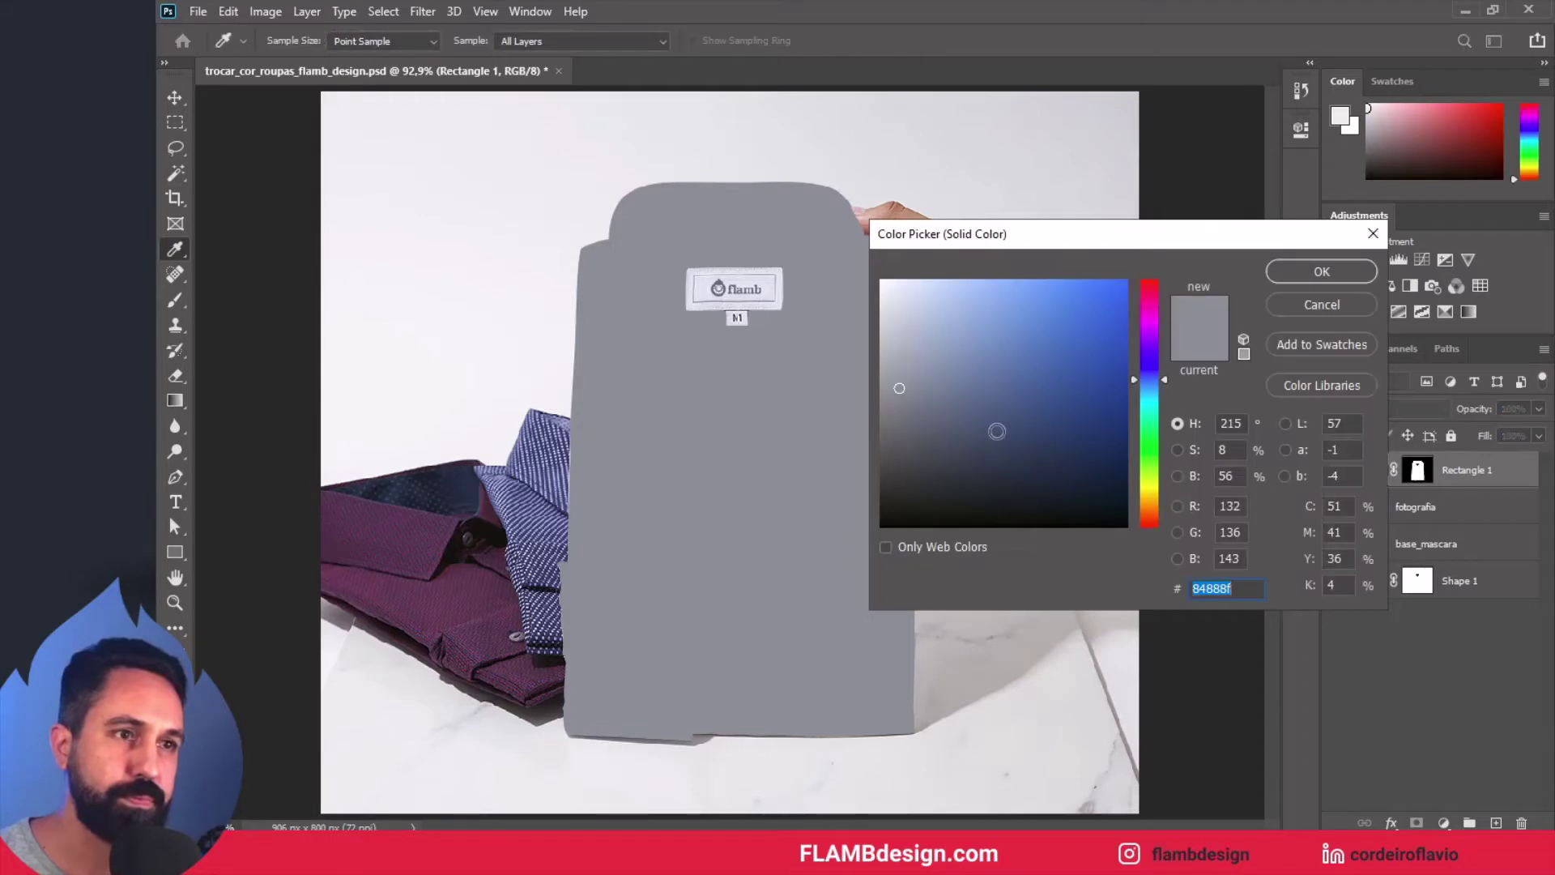
left_click(1058, 347)
left_click_drag(1058, 347, 1061, 354)
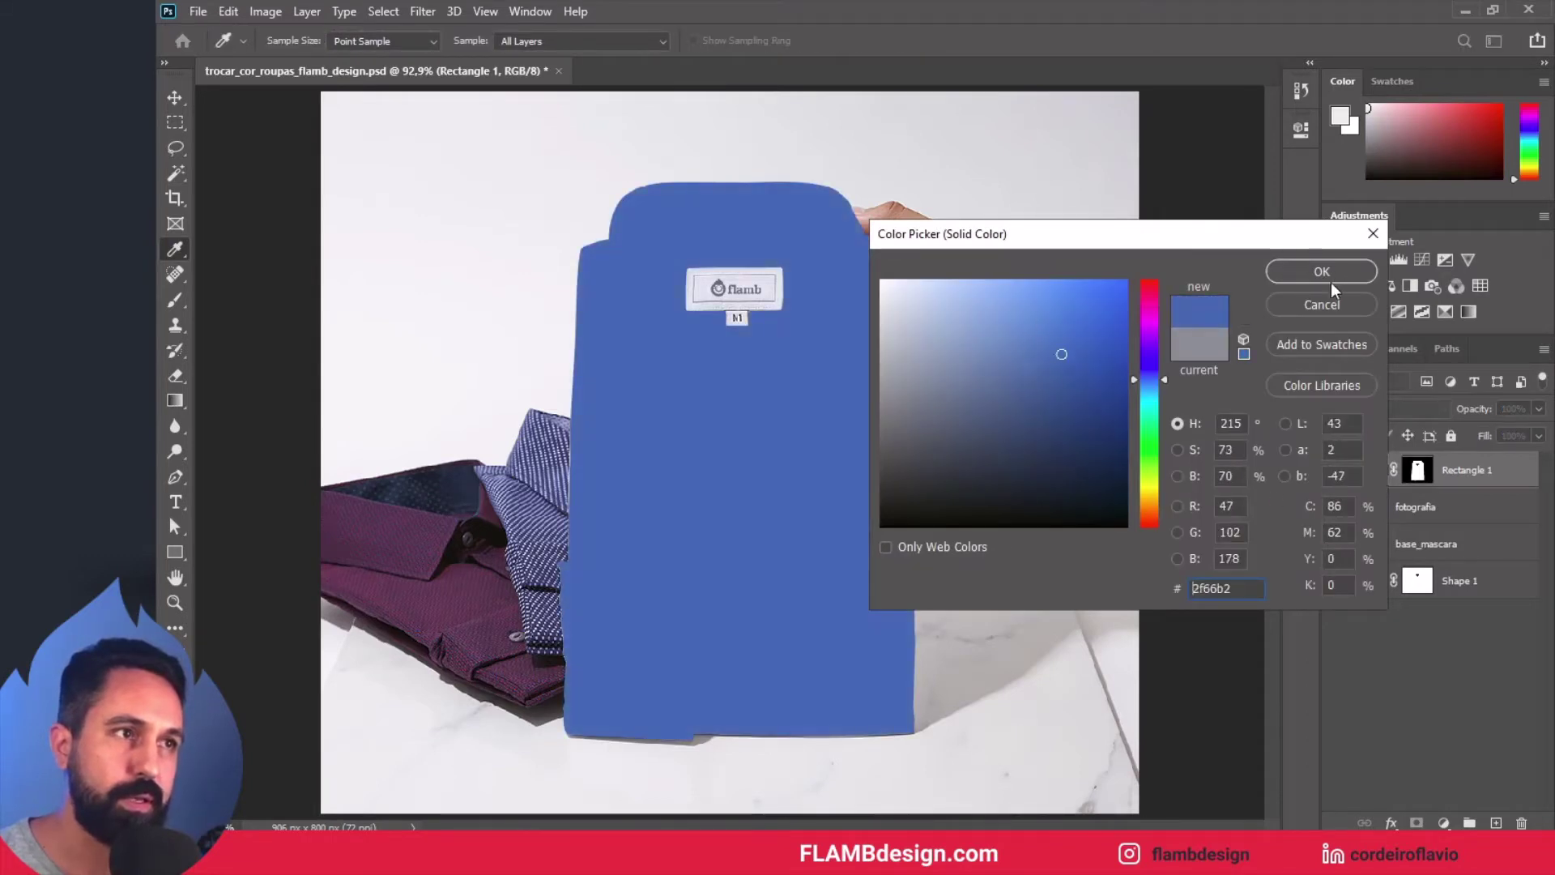
left_click(1322, 305)
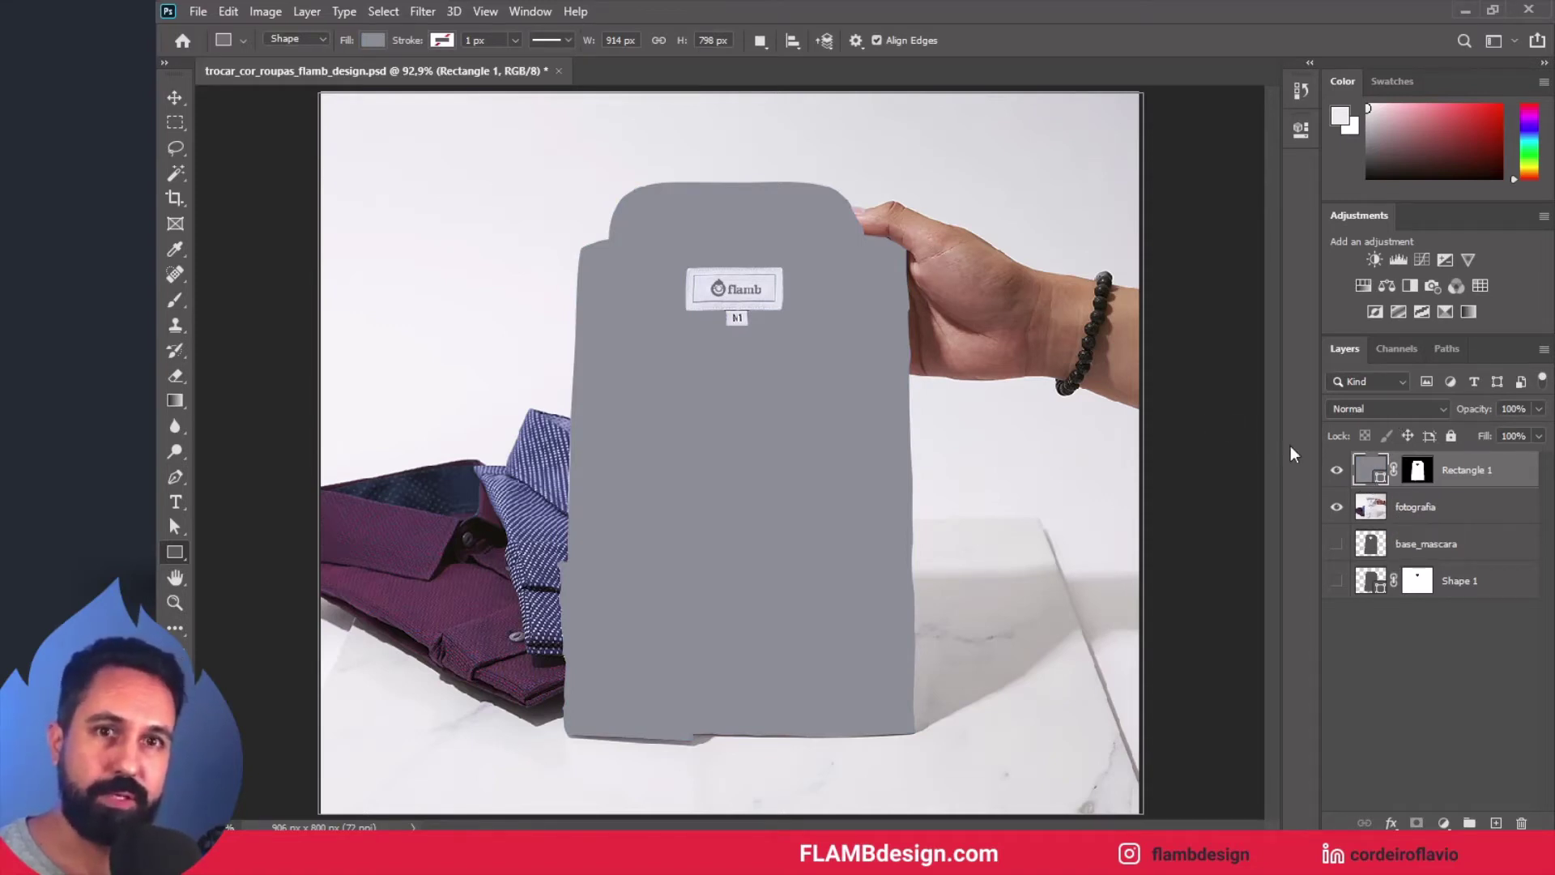
double_click(1377, 473)
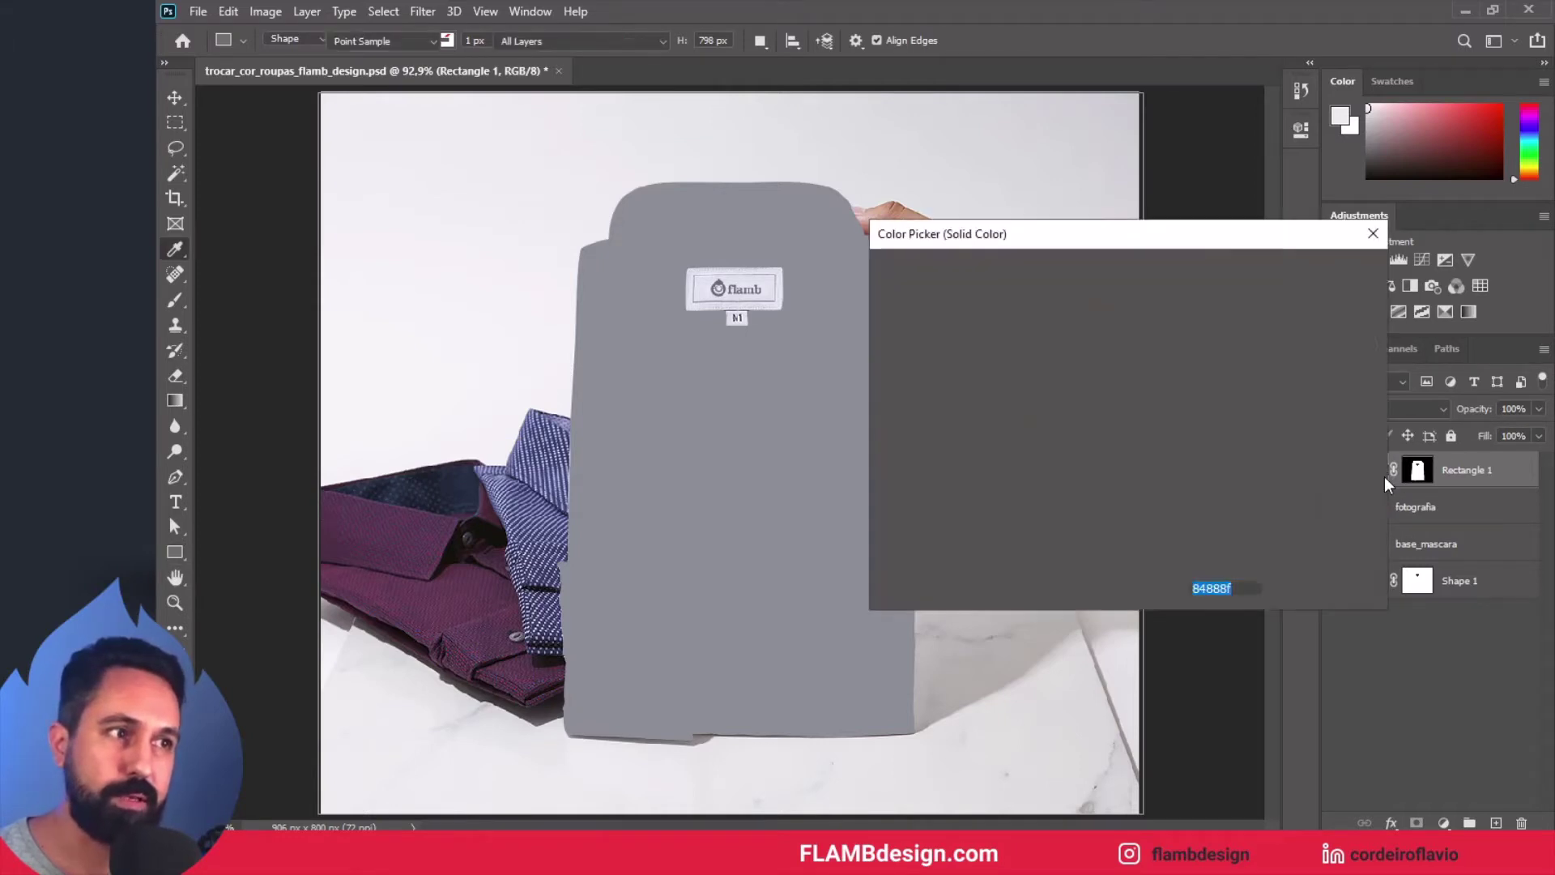
left_click_drag(1045, 301, 1053, 271)
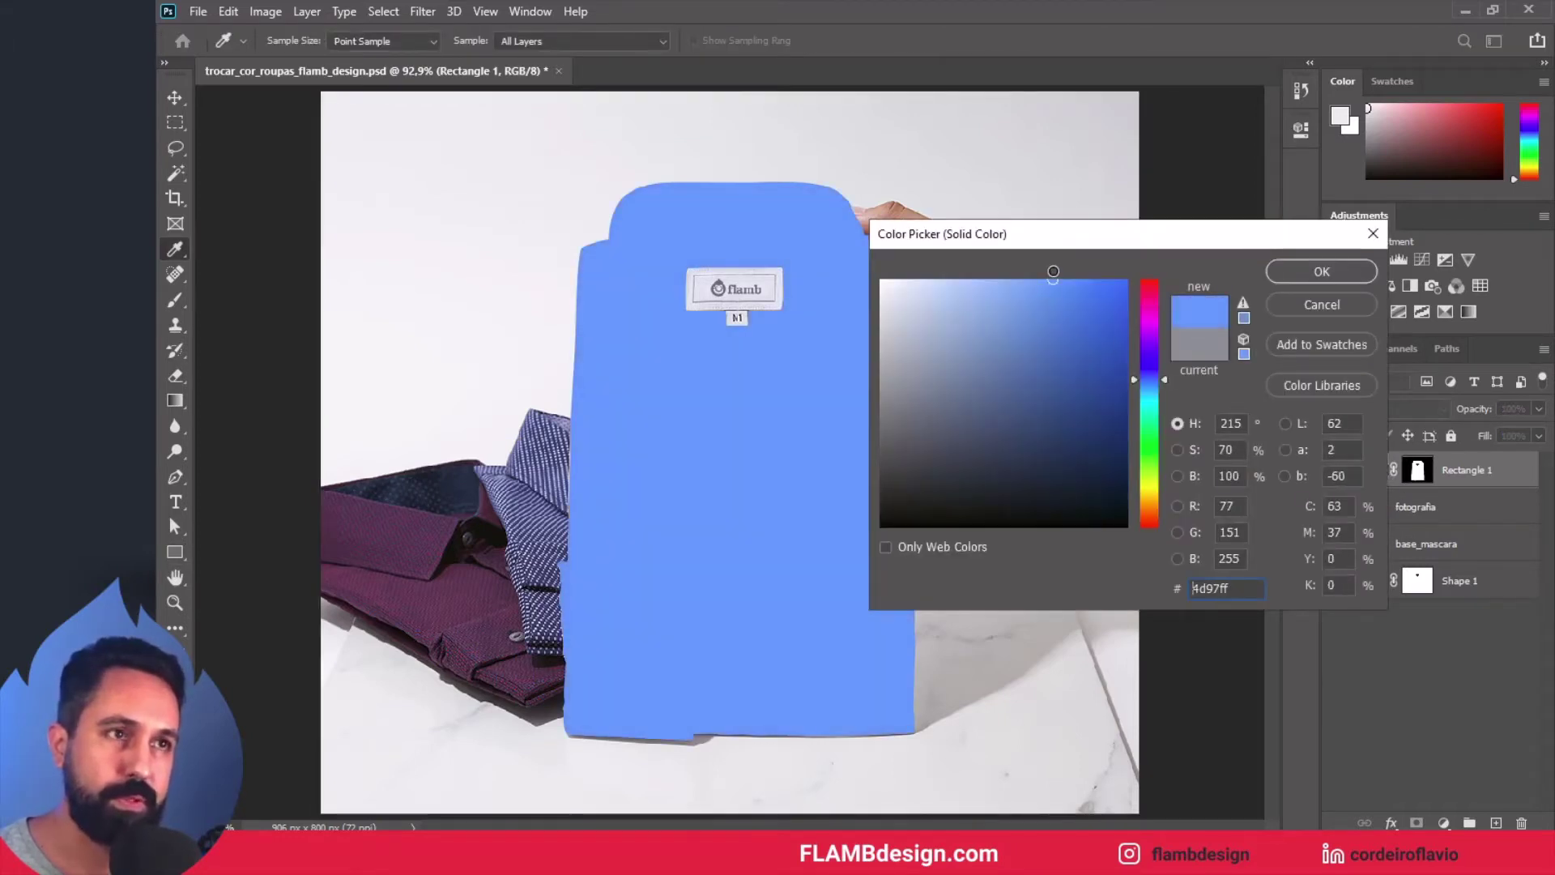
left_click(1312, 272)
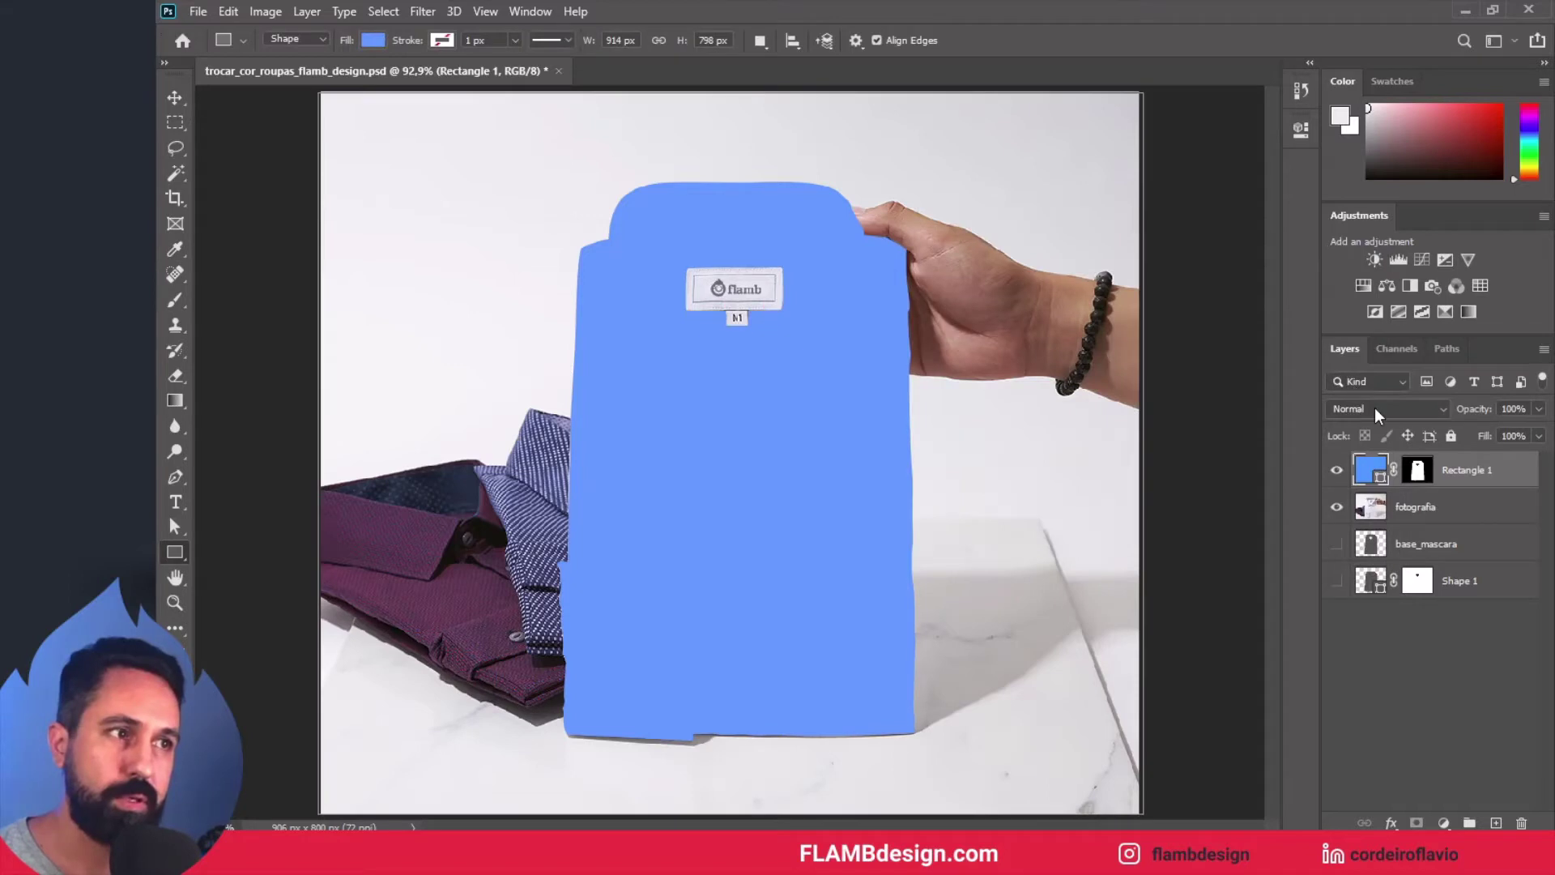
left_click(1373, 408)
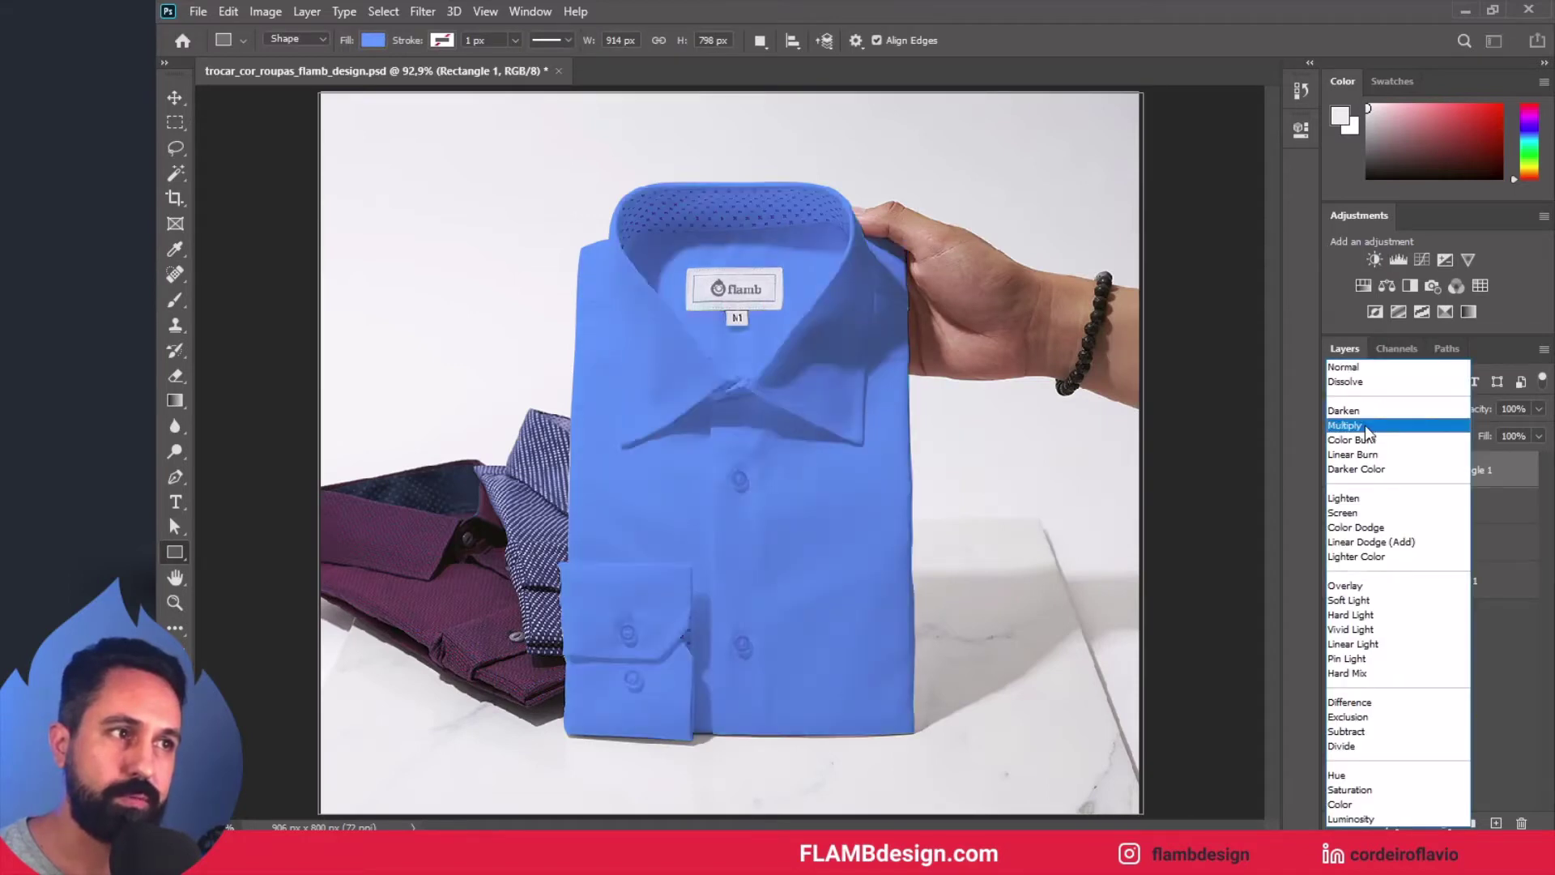
left_click(1363, 424)
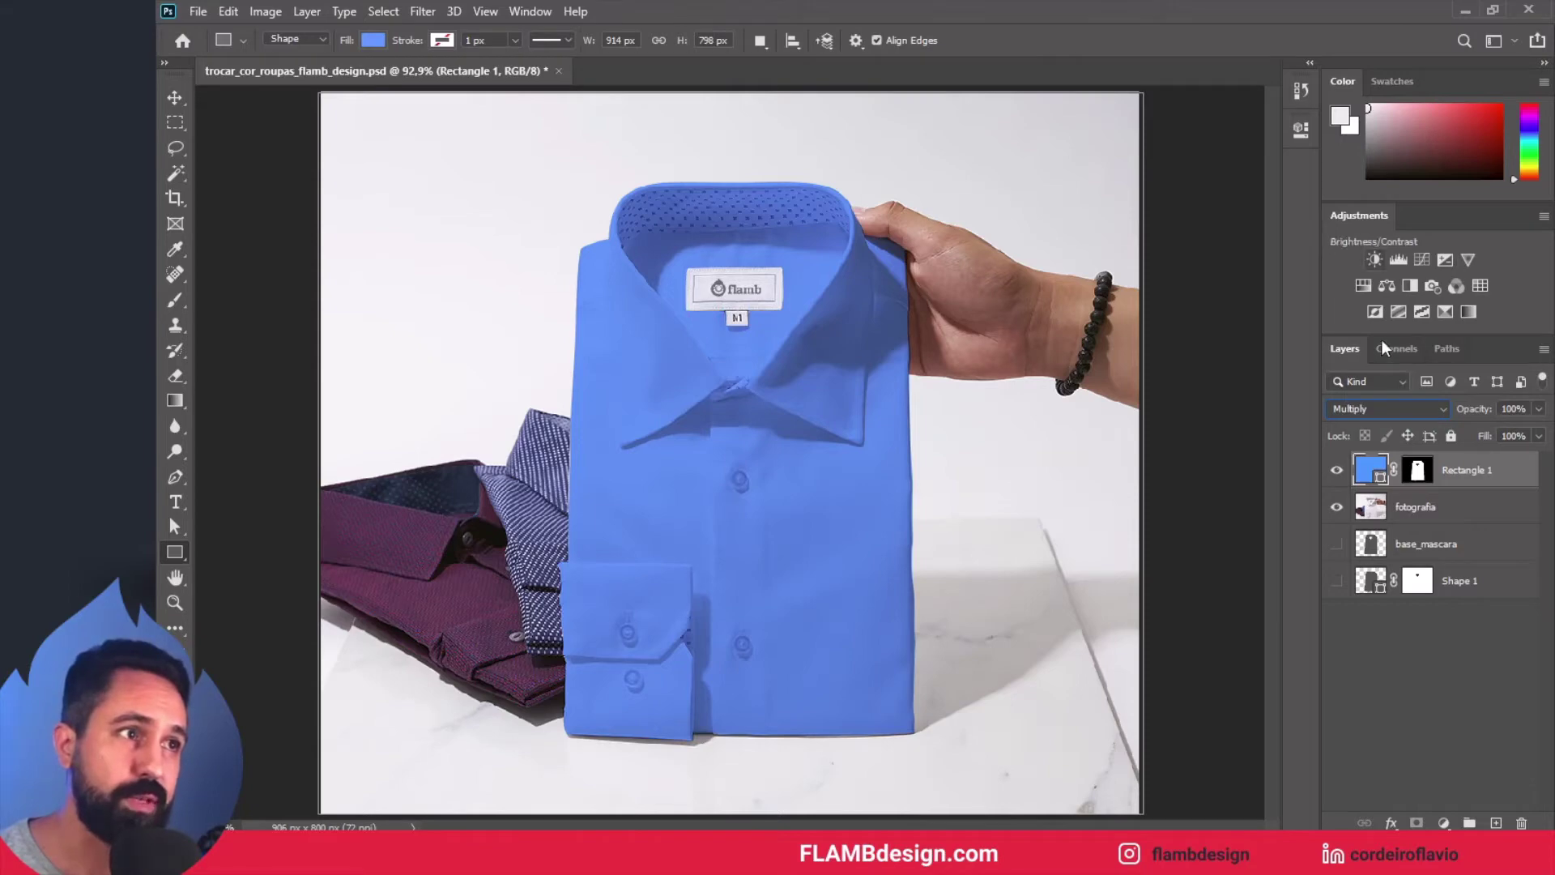
Step: Add a Curves adjustment layer above the blue Rectangle 1 fill
left_click(530, 12)
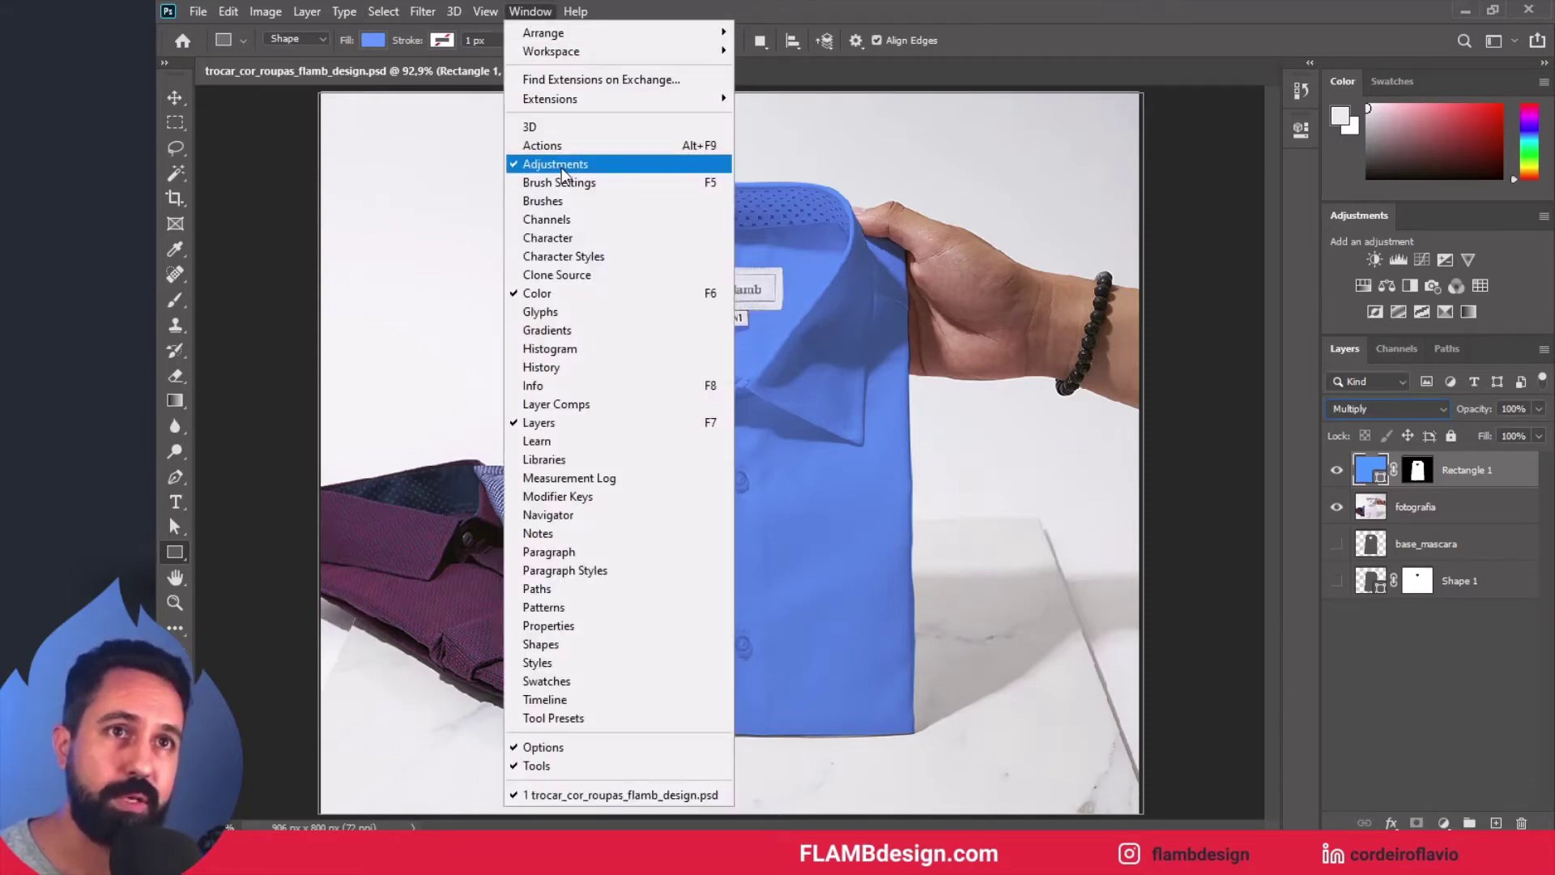
left_click(1230, 334)
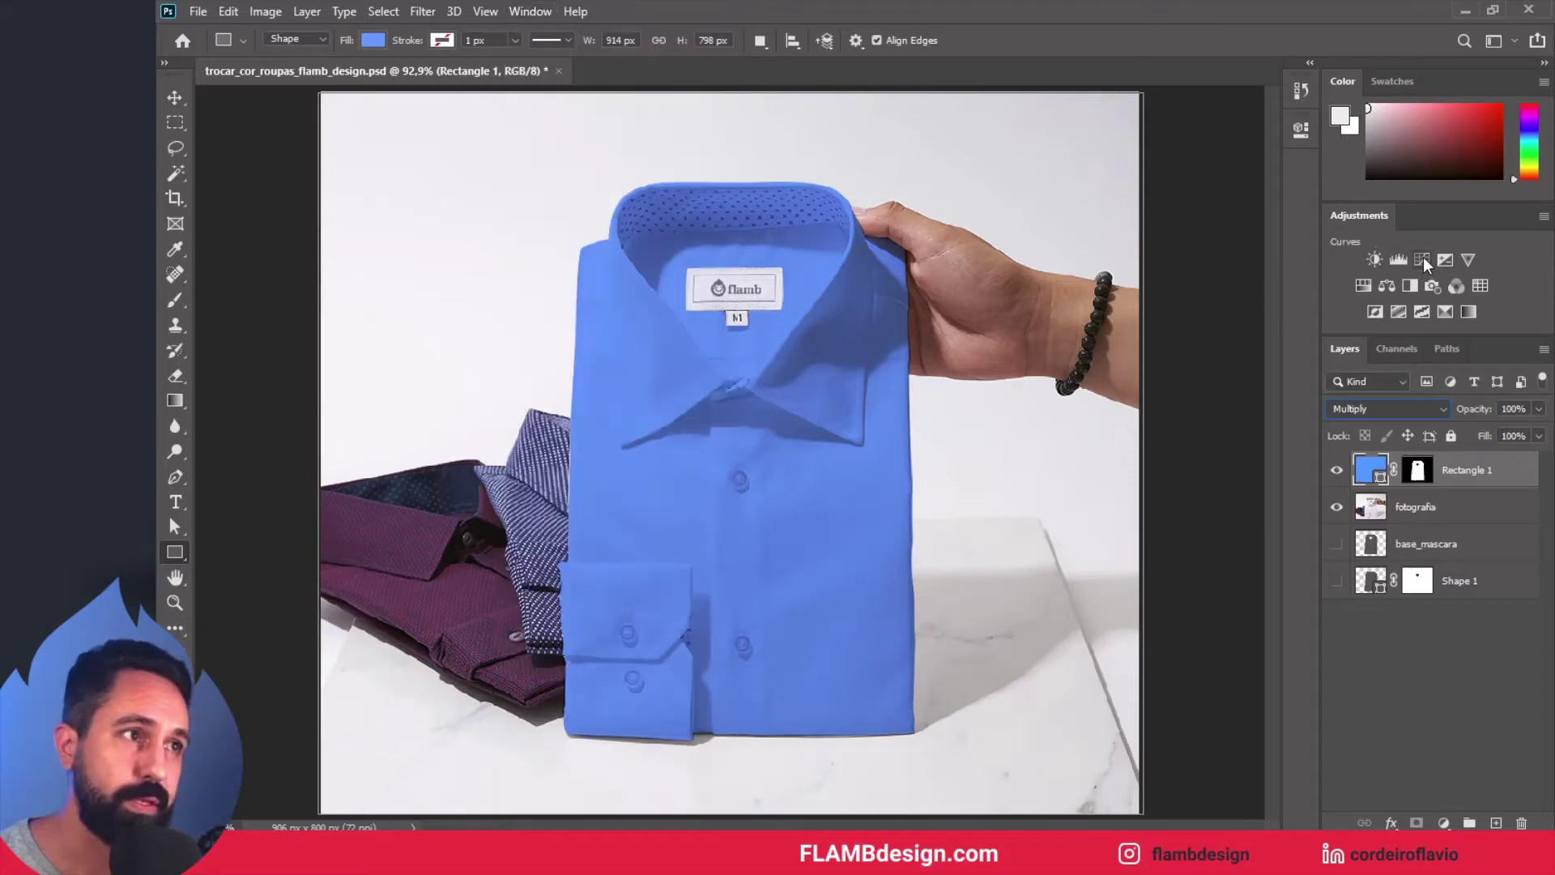
left_click(1423, 257)
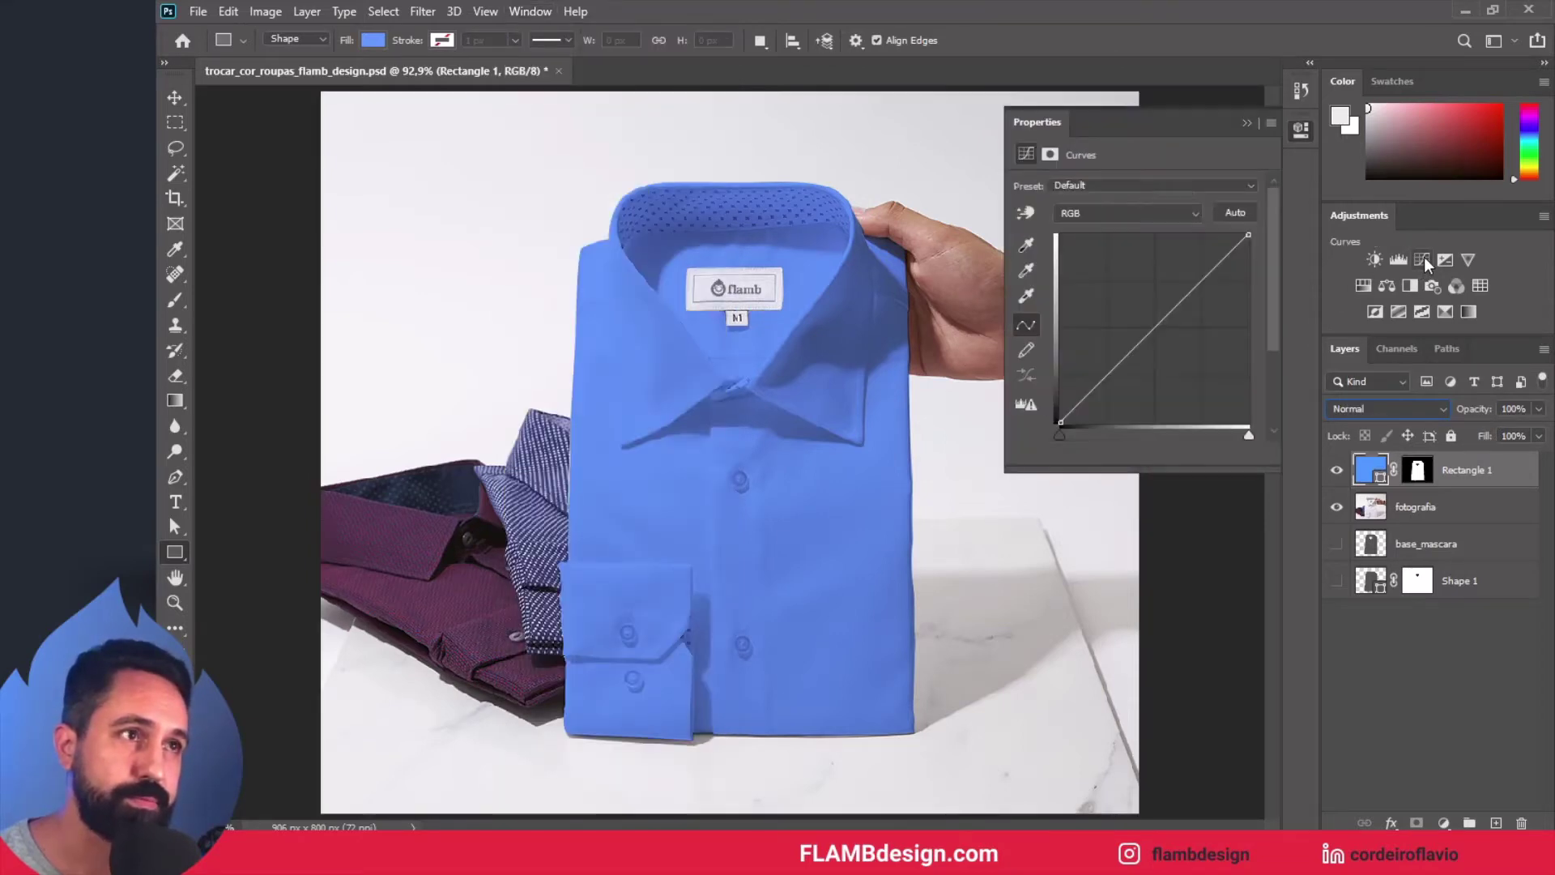
left_click(1245, 124)
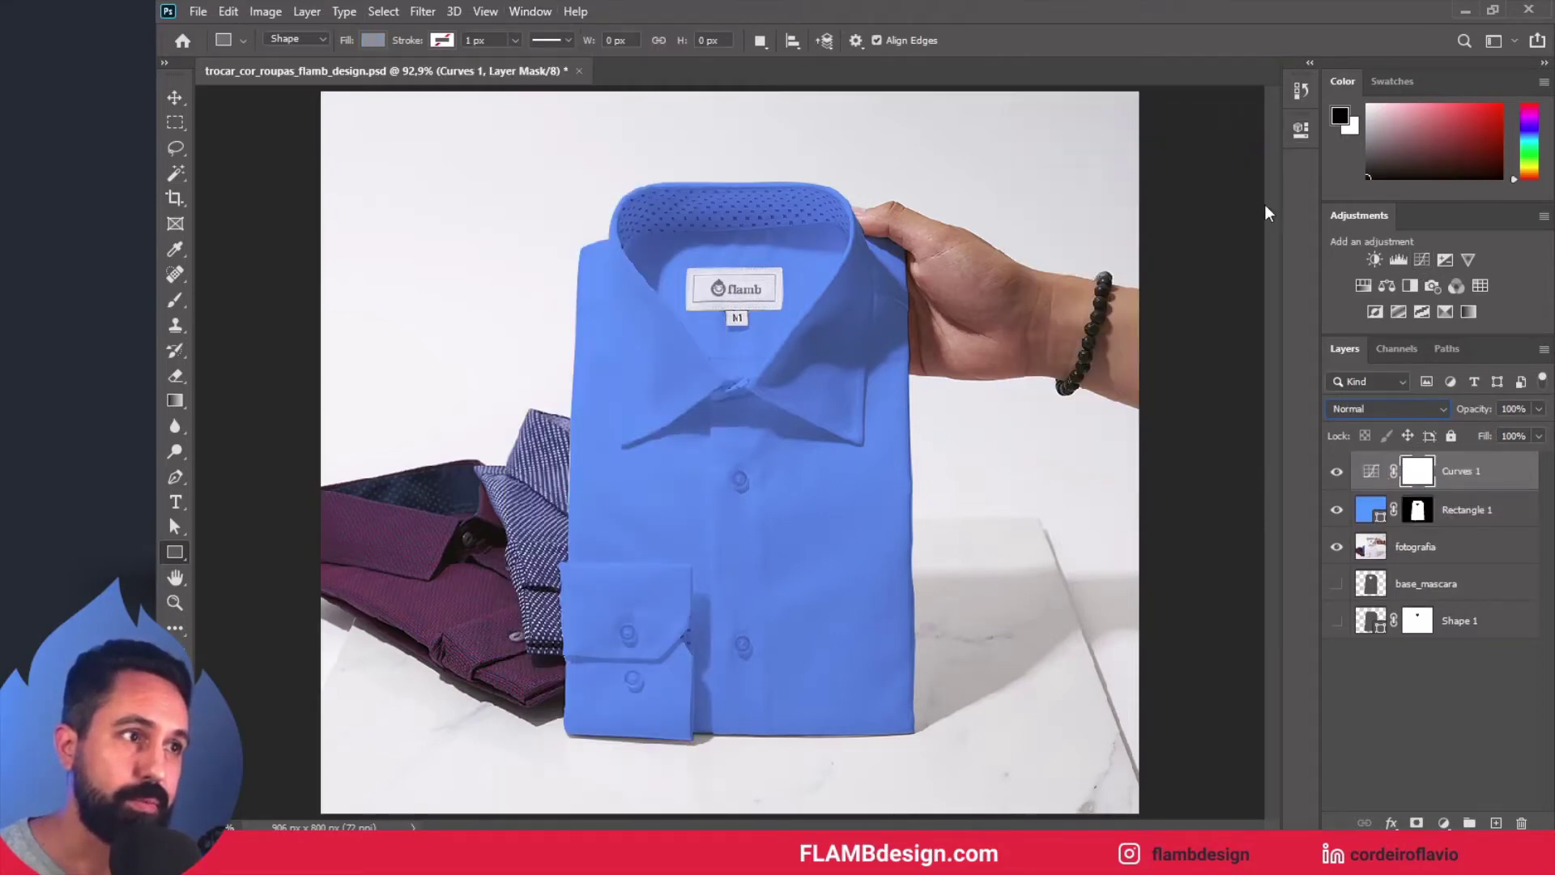
Step: Shape Curves 1 into a near-straight custom curve, clipping then unclipping it from Rectangle 1
double_click(1371, 473)
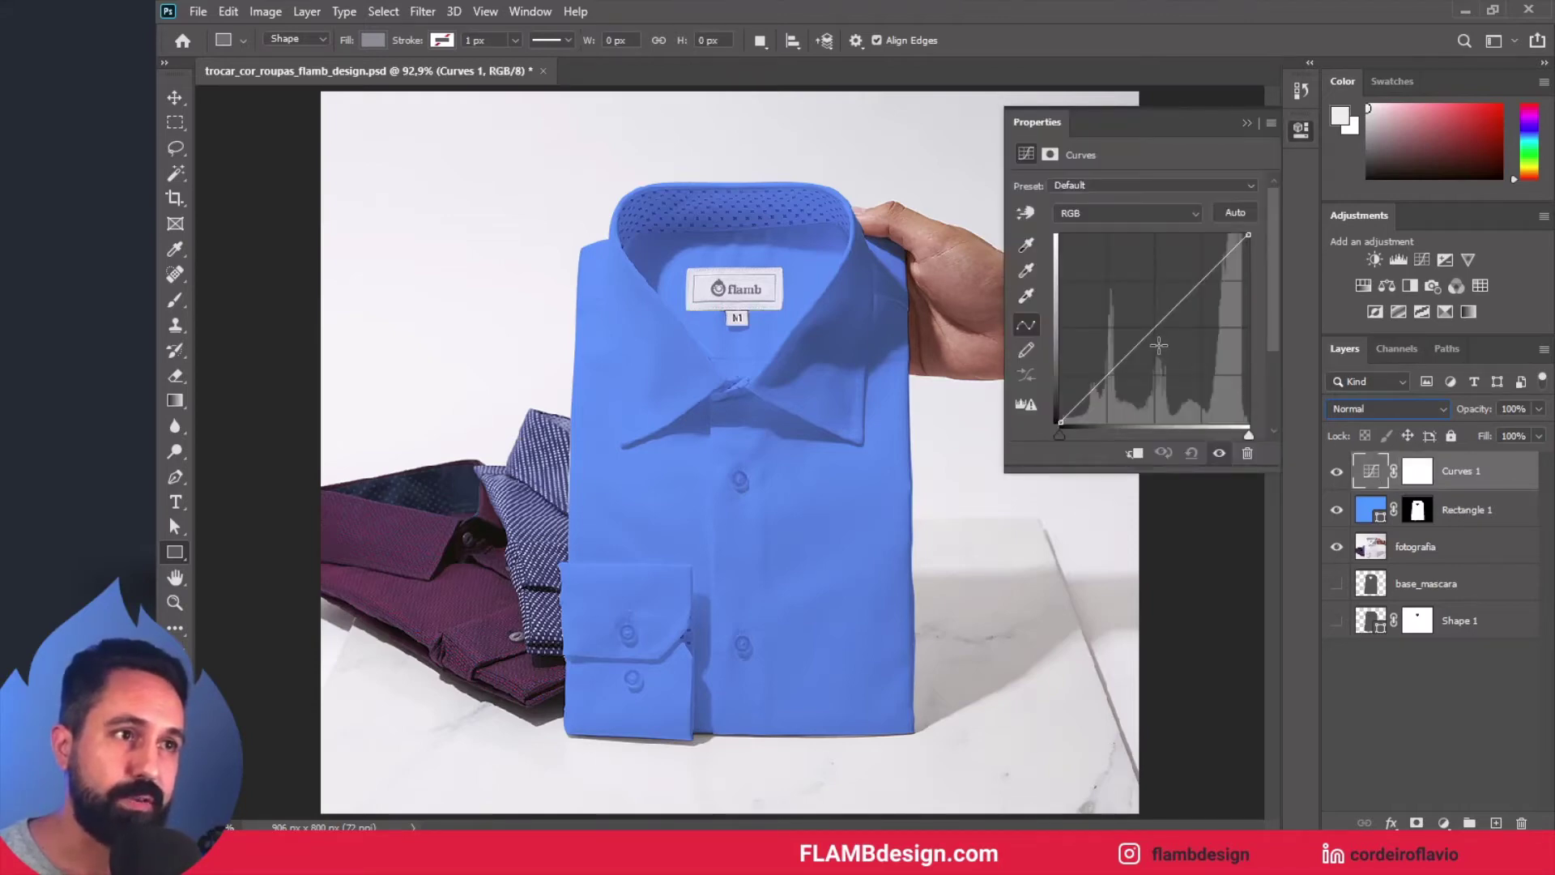
left_click_drag(1149, 336, 1173, 356)
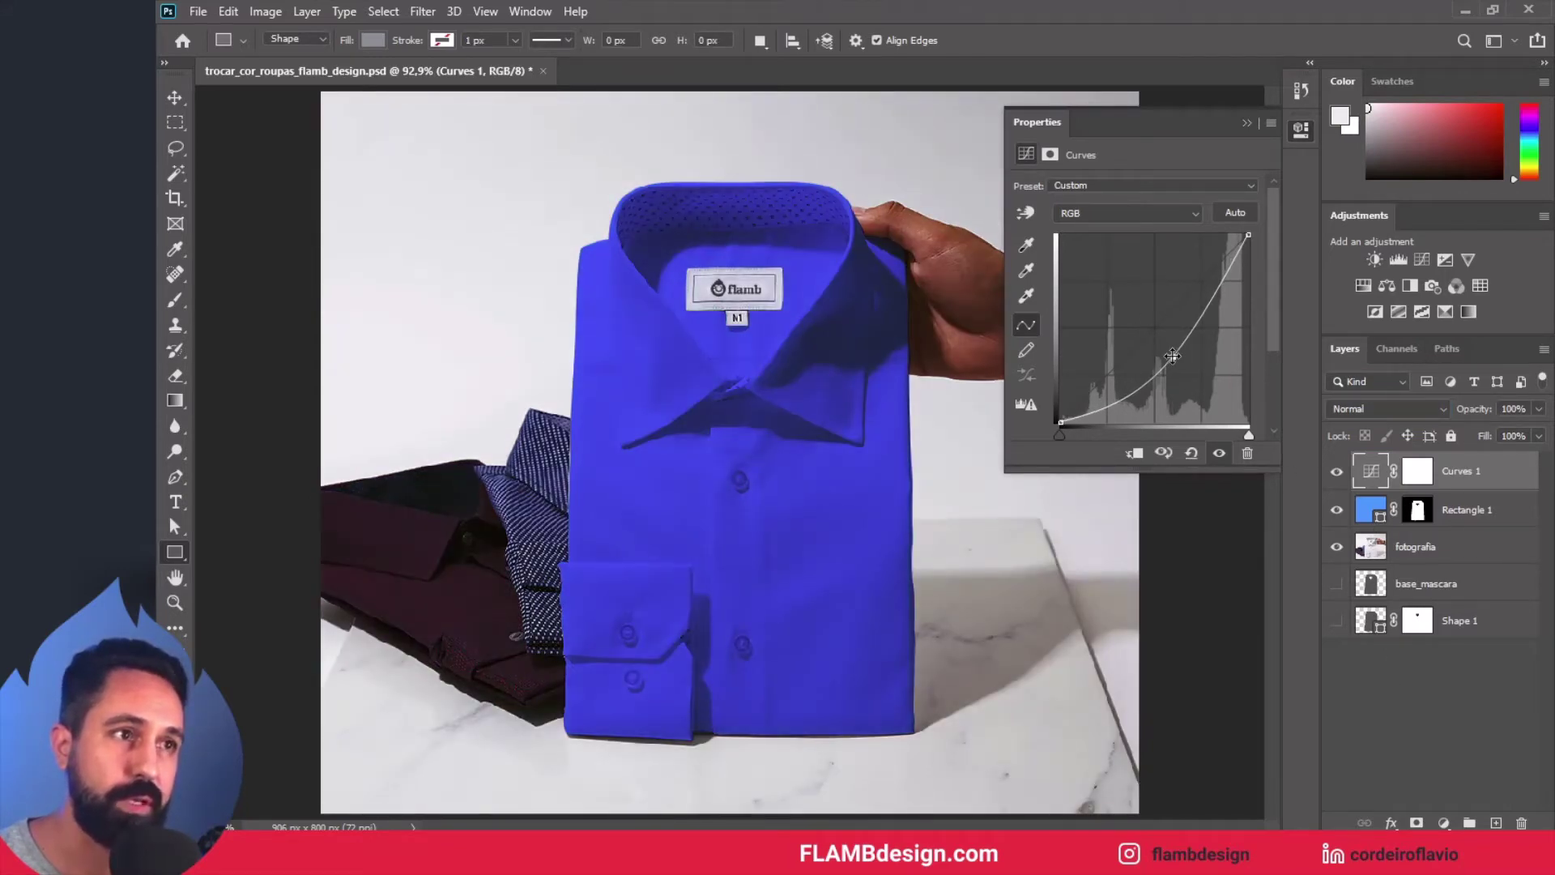
left_click_drag(1174, 356, 1153, 324)
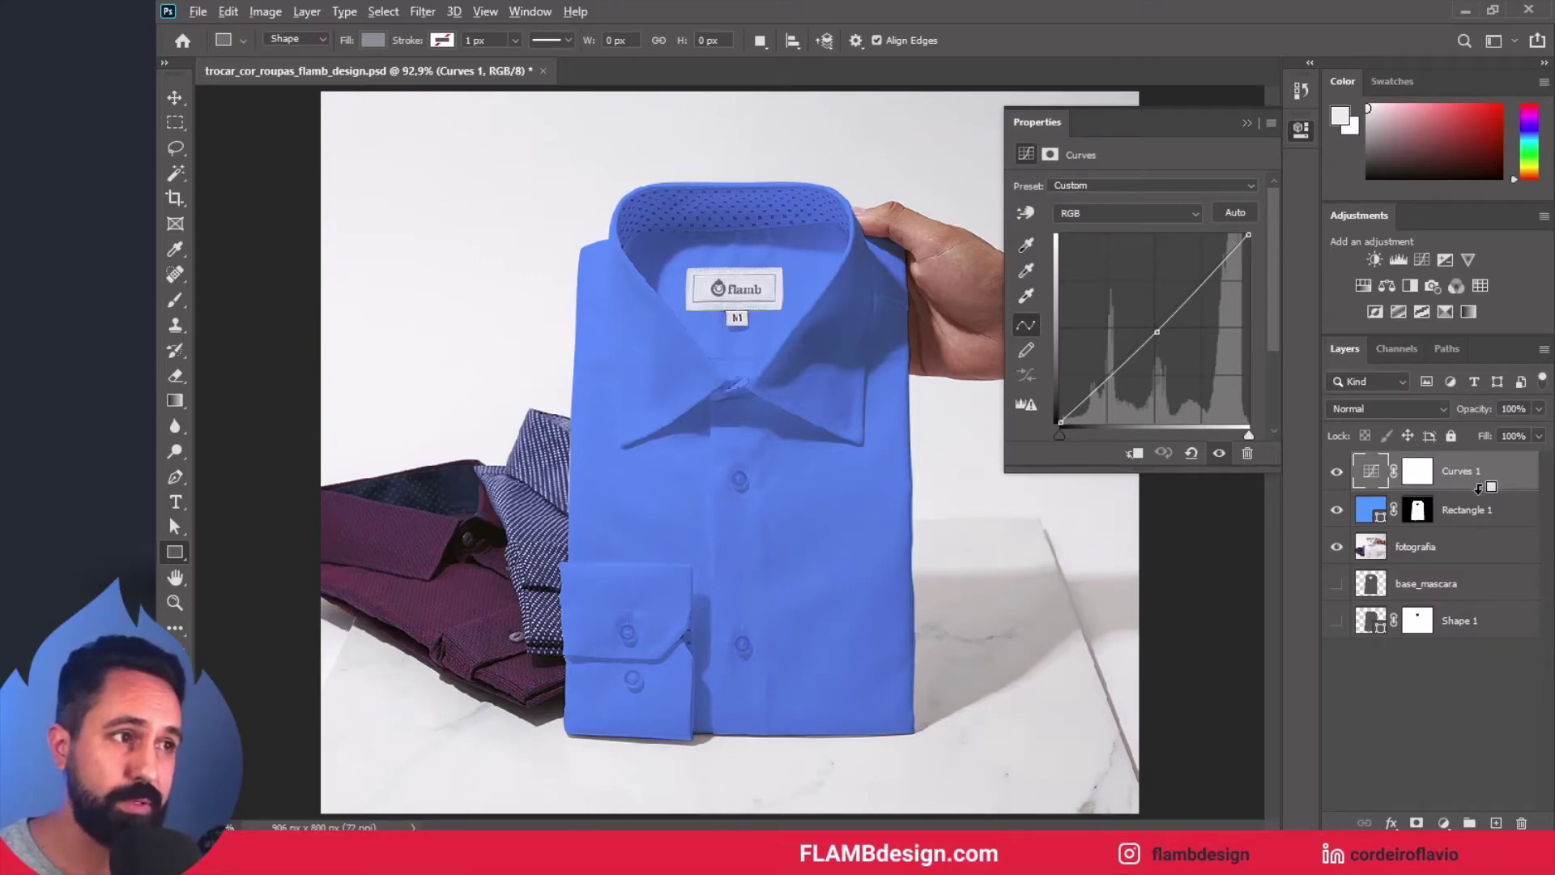
left_click(1478, 488, "alt")
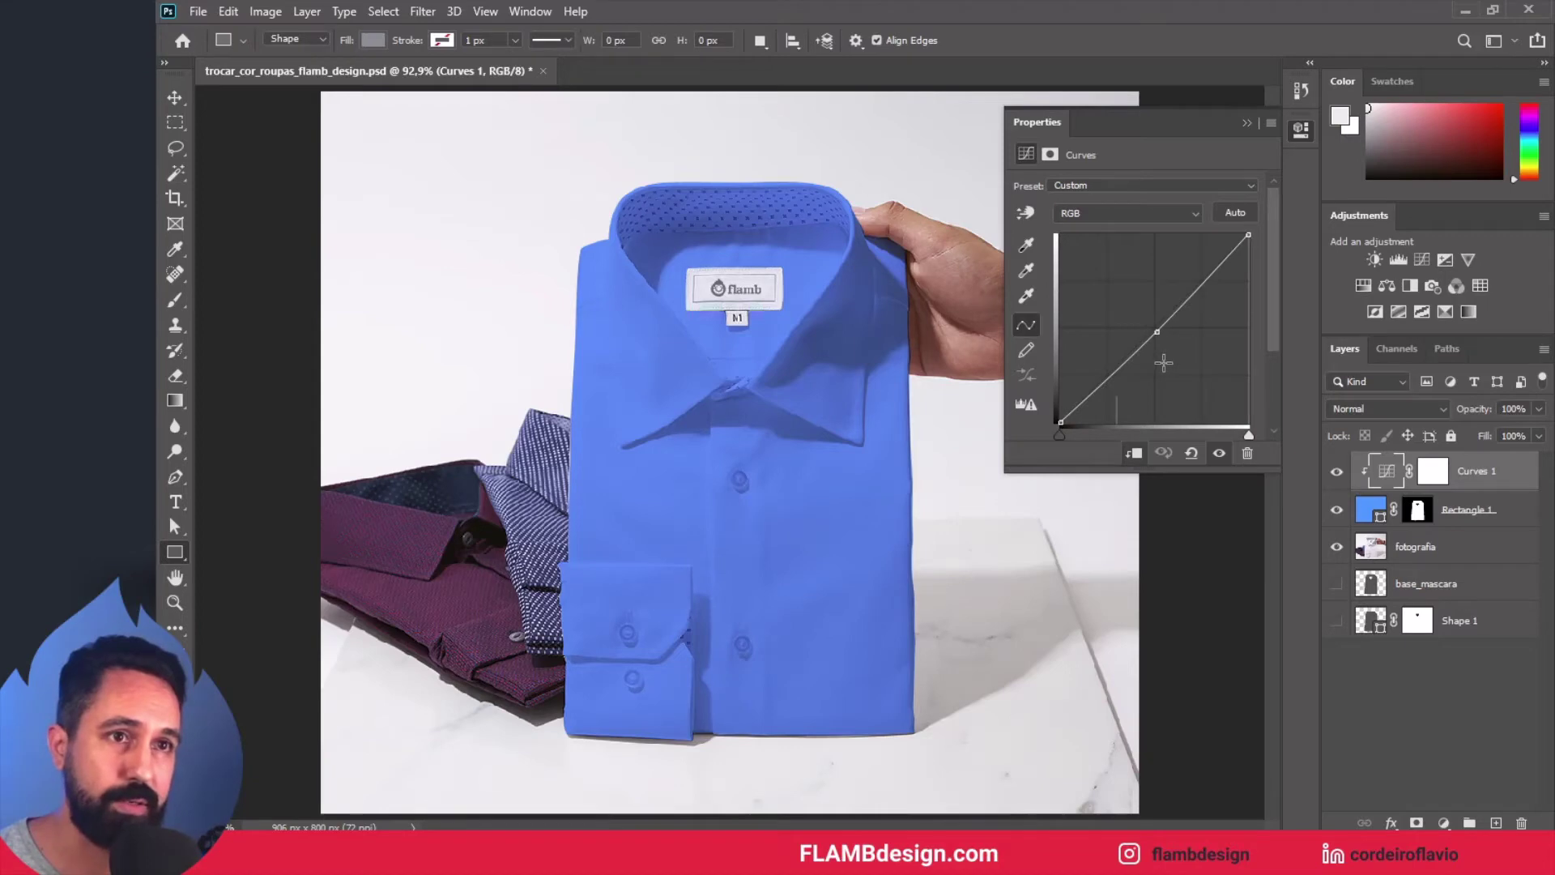
mouse_move(1157, 332)
left_mouse_down()
mouse_move(1180, 367)
mouse_move(1143, 329)
left_mouse_up()
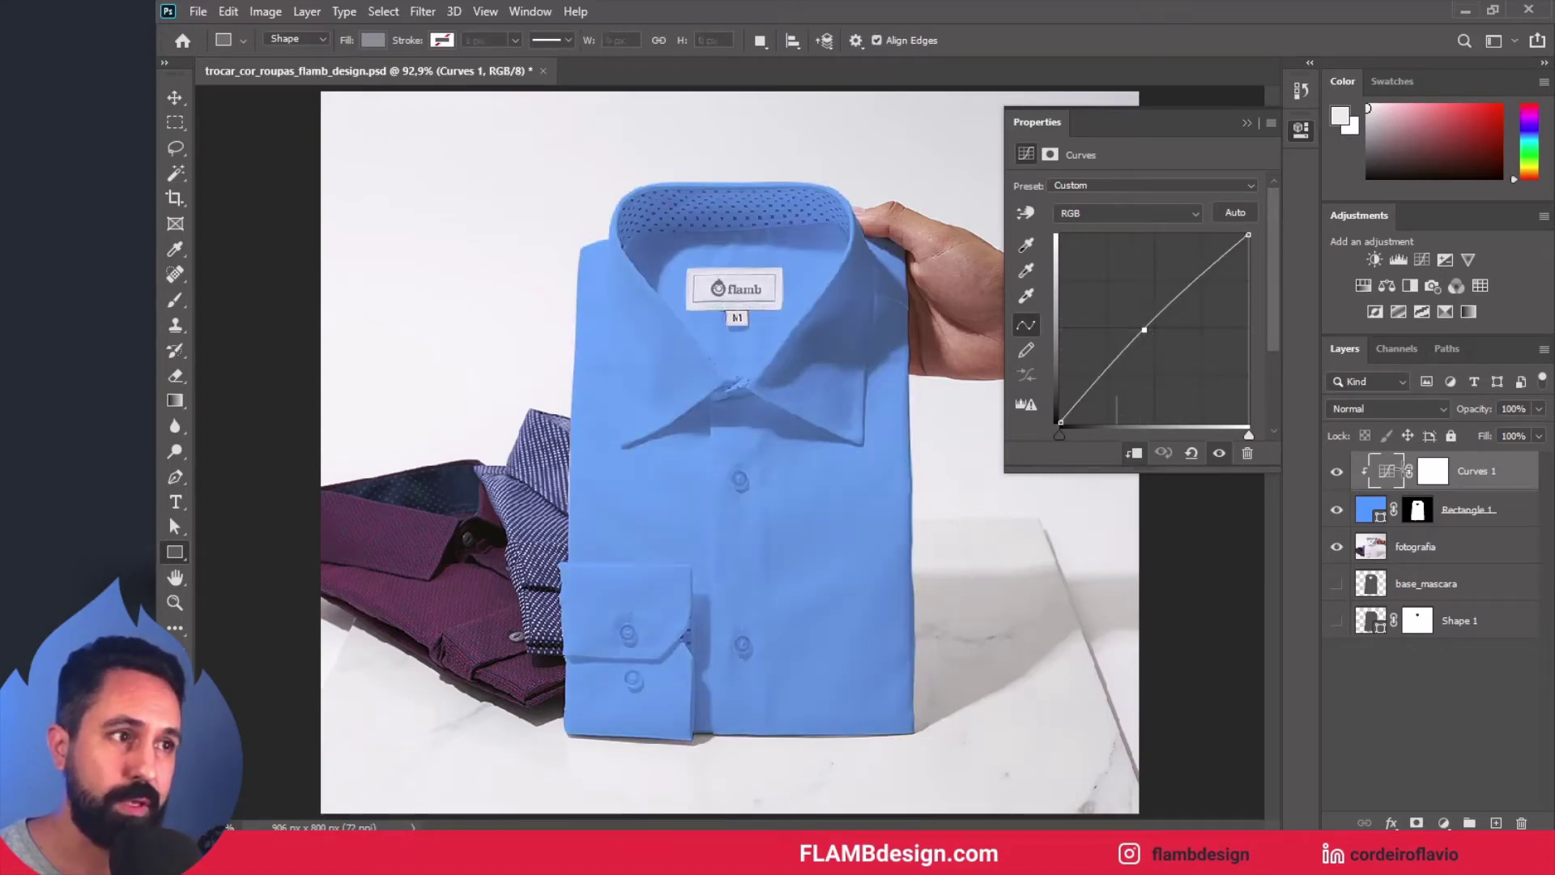
left_click(1482, 491, "alt")
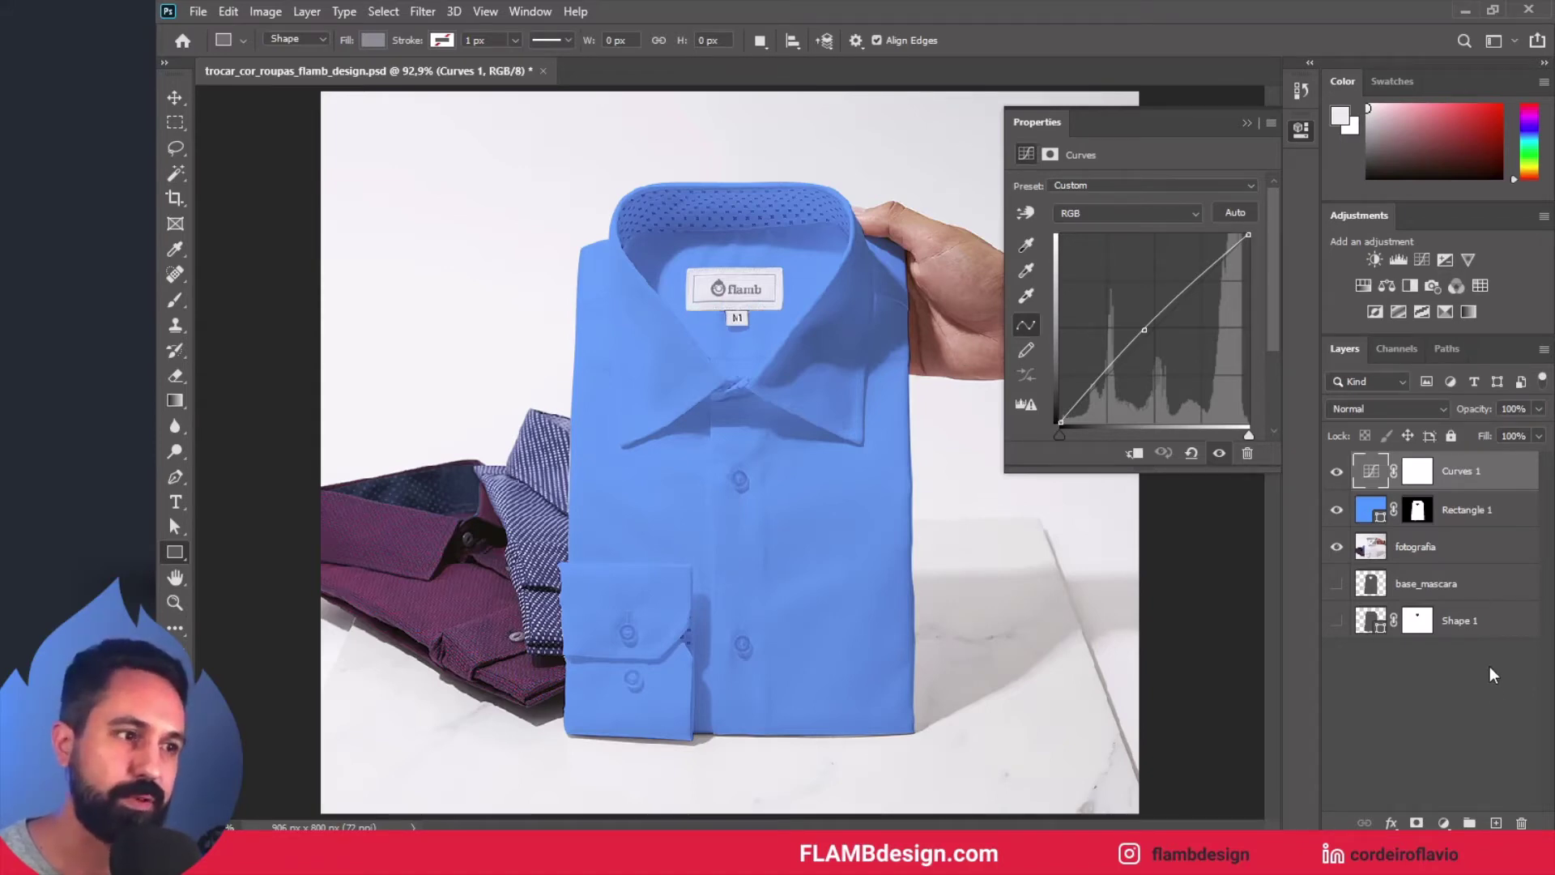
Step: Create a new empty layer group and name it 'azul'
left_click(1470, 825)
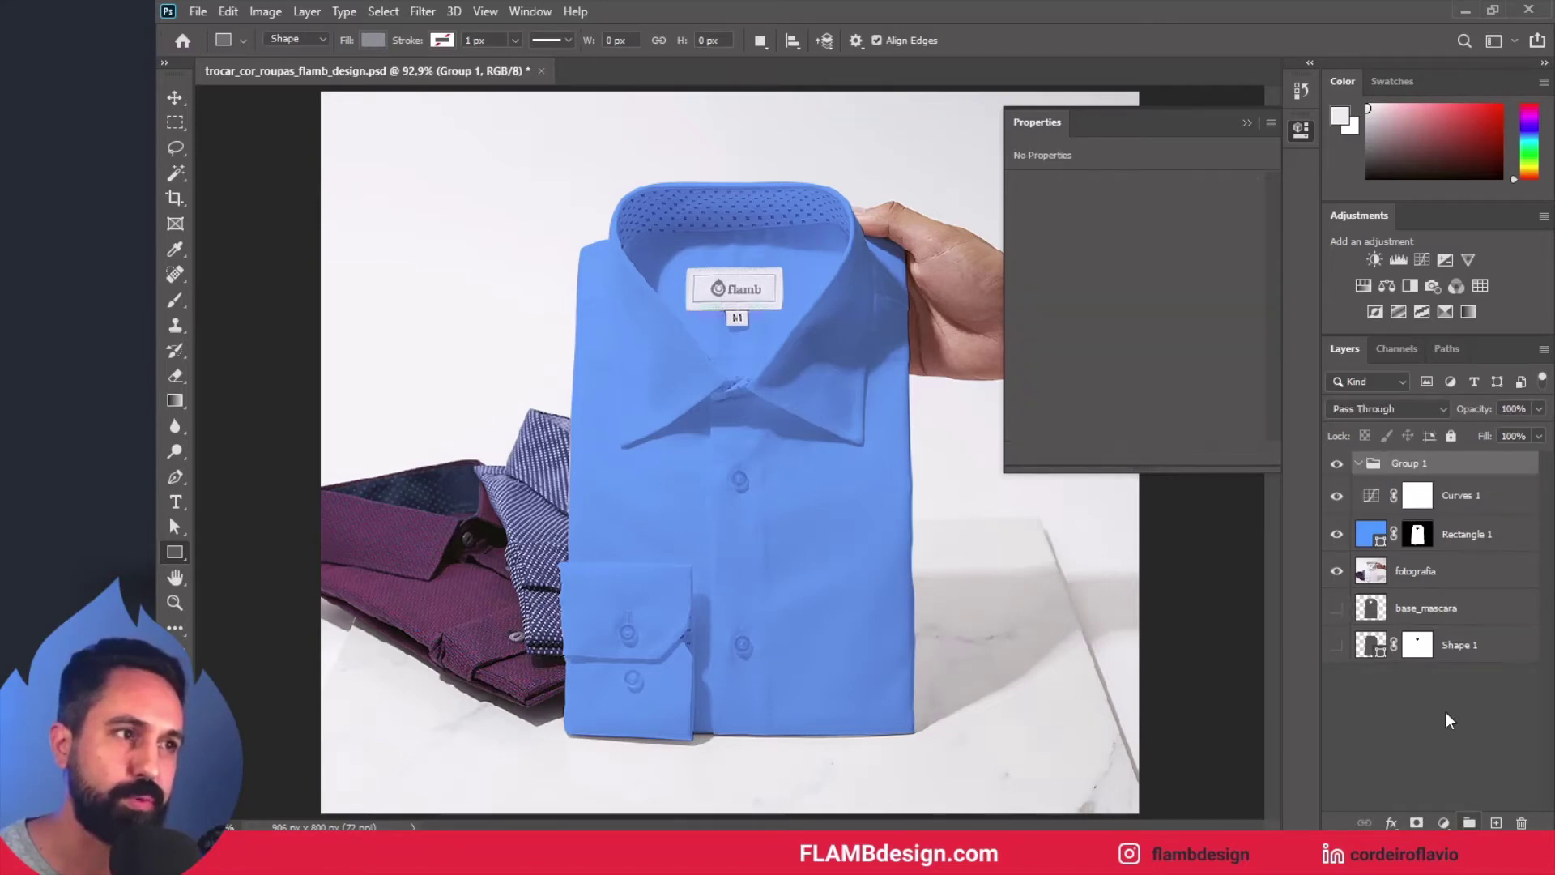
double_click(1419, 462)
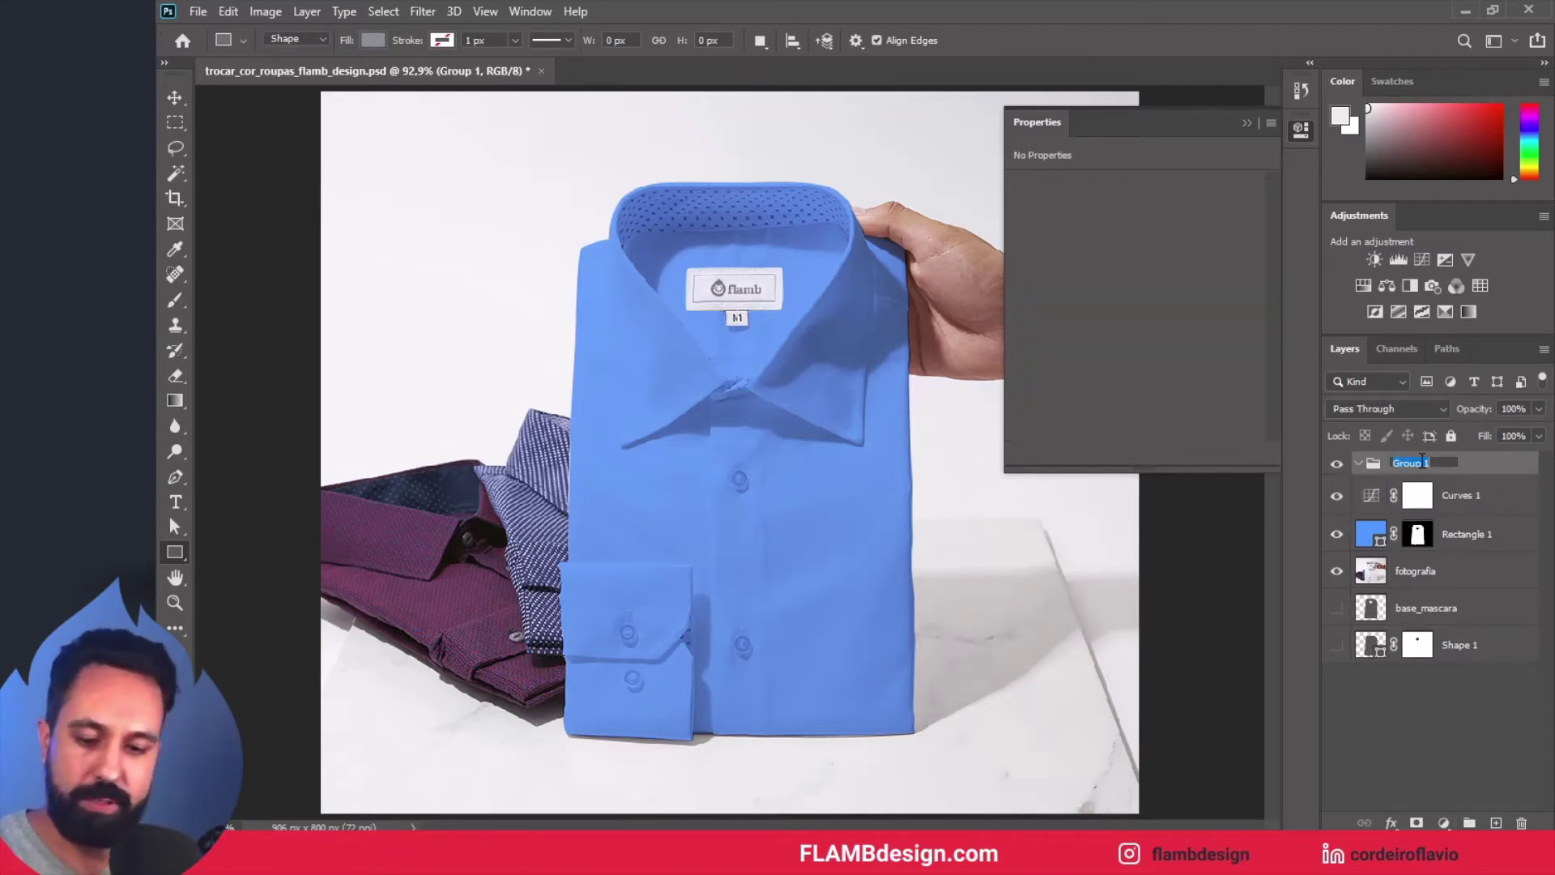
type("a")
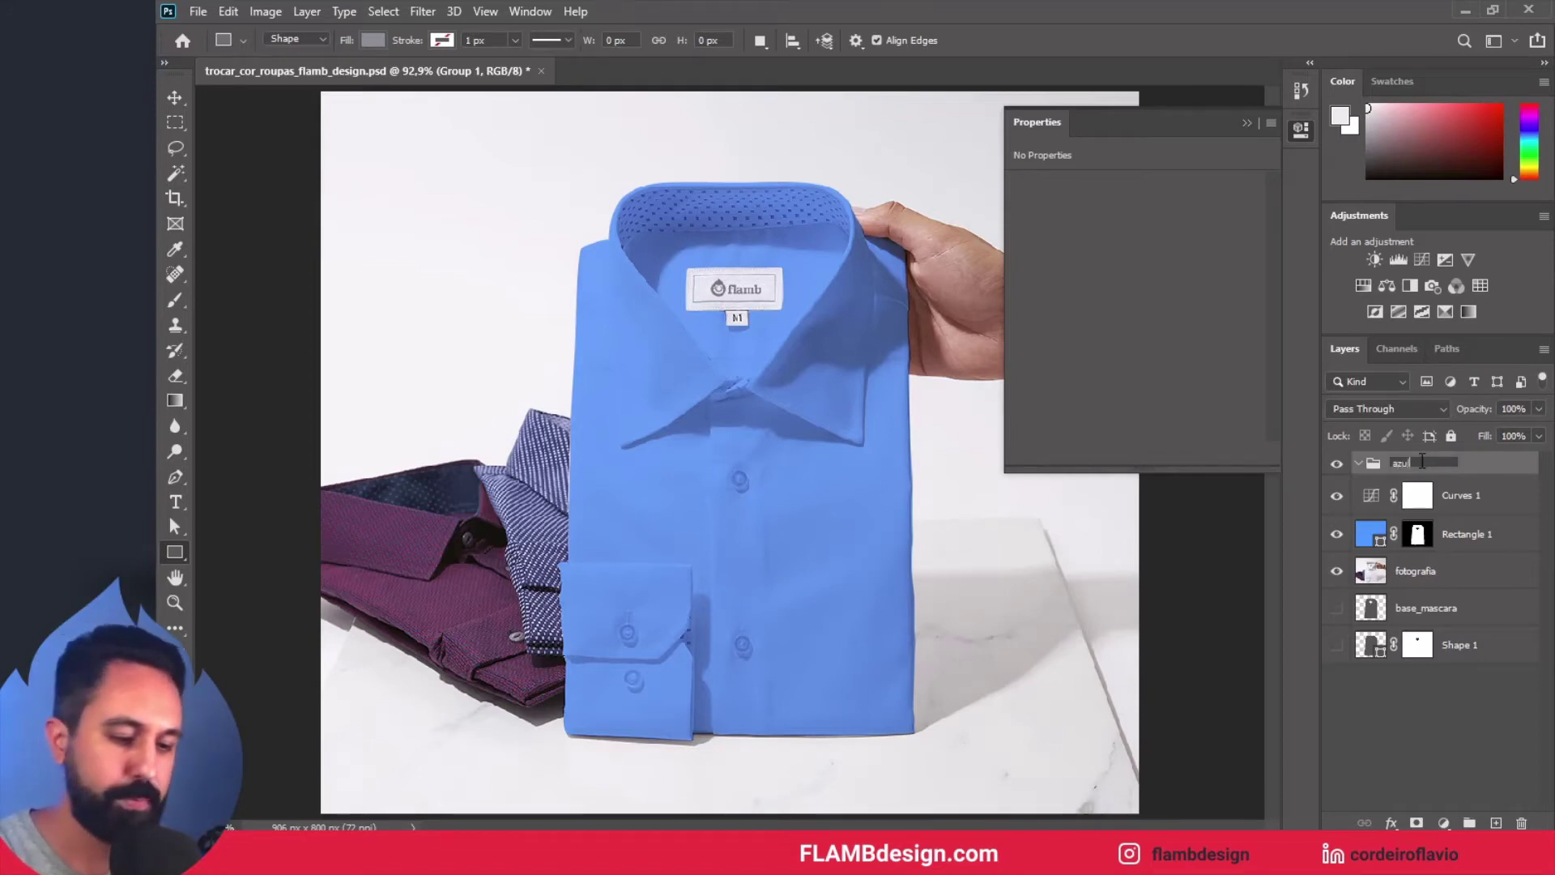
type("zul")
key("Return")
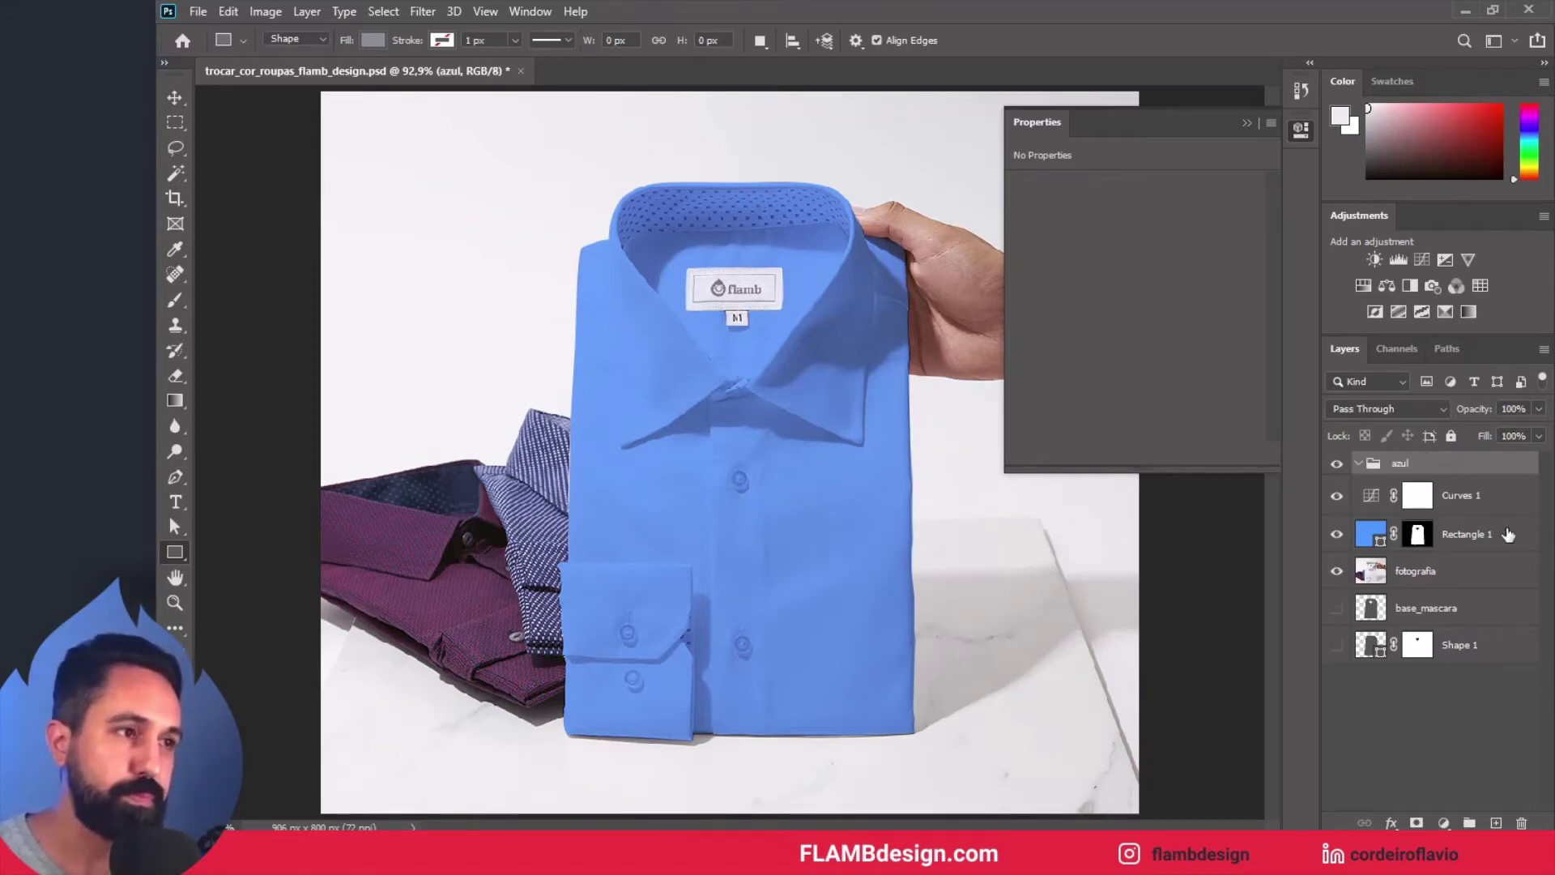
left_click(1487, 512)
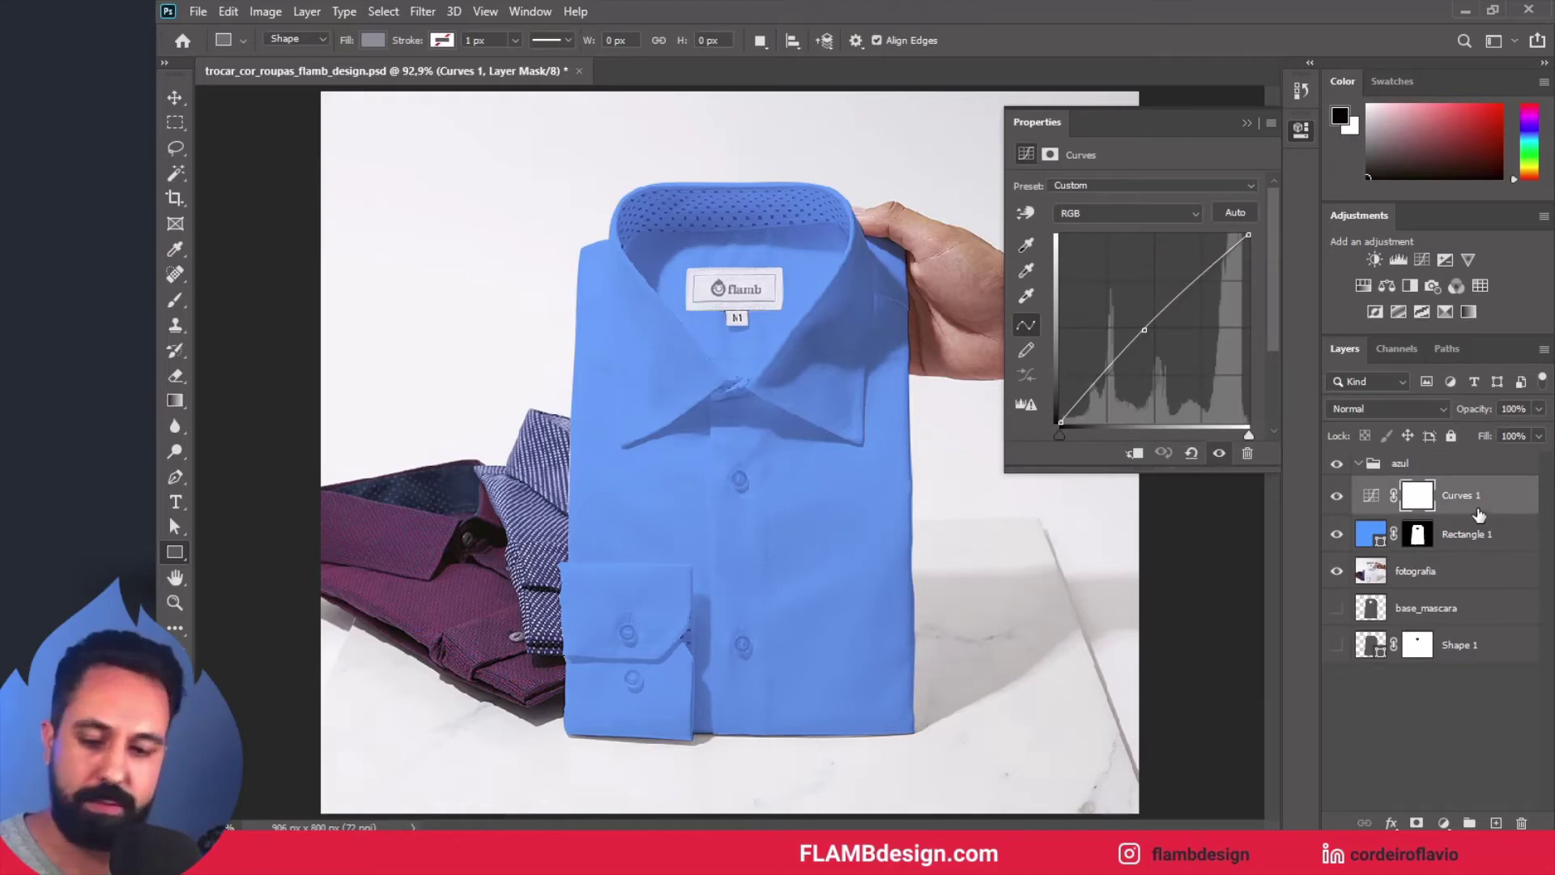
Step: Move Curves 1 and Rectangle 1 into azul and transfer Rectangle 1's shirt mask onto the group
left_click(1490, 531)
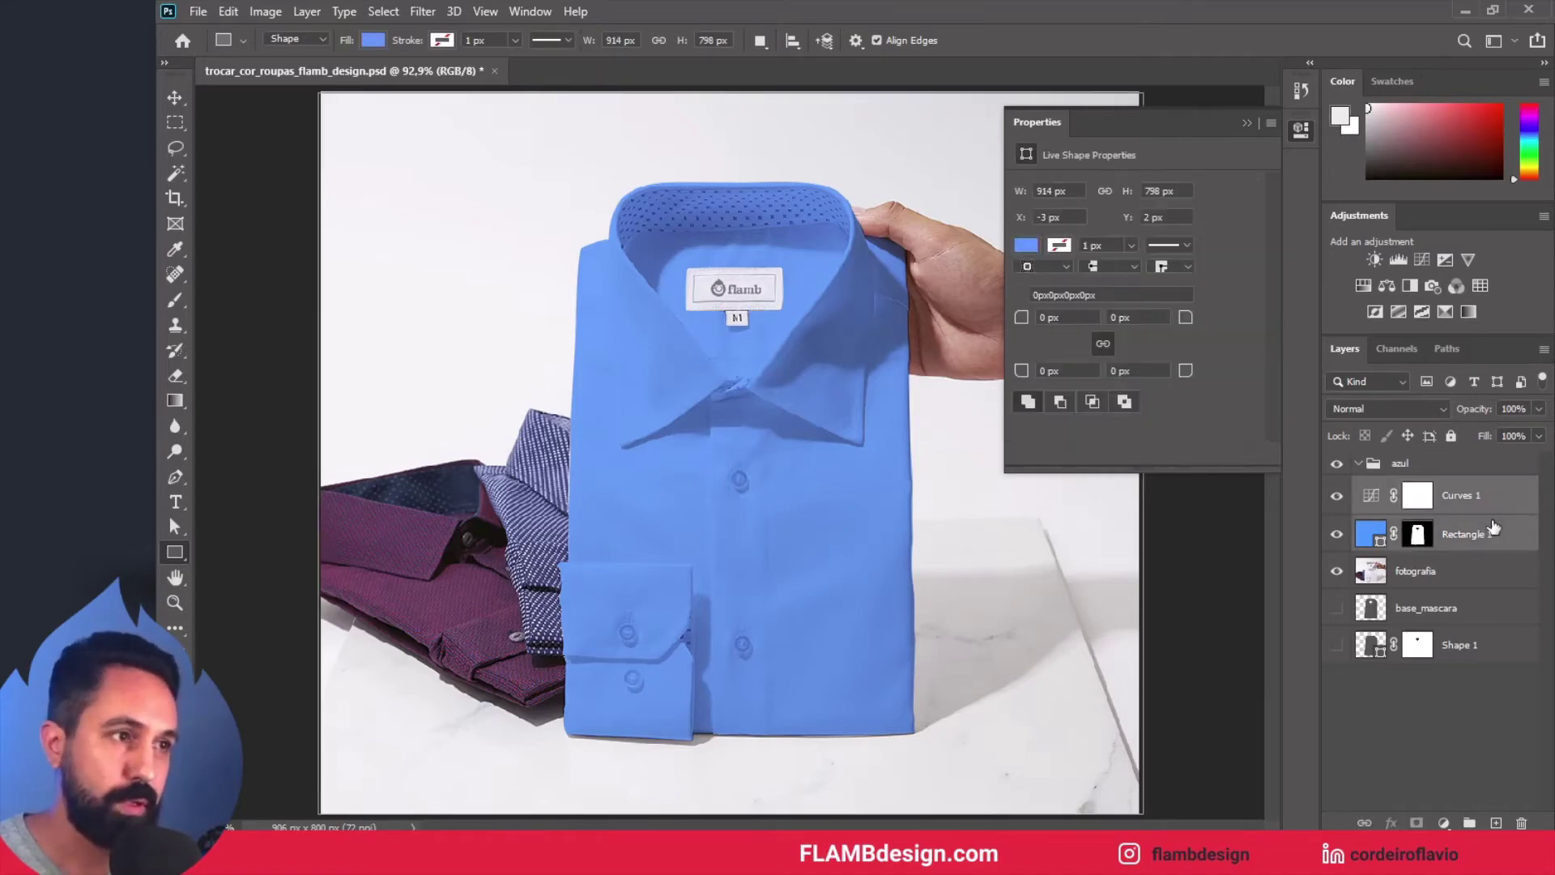
left_click_drag(1494, 526, 1486, 470)
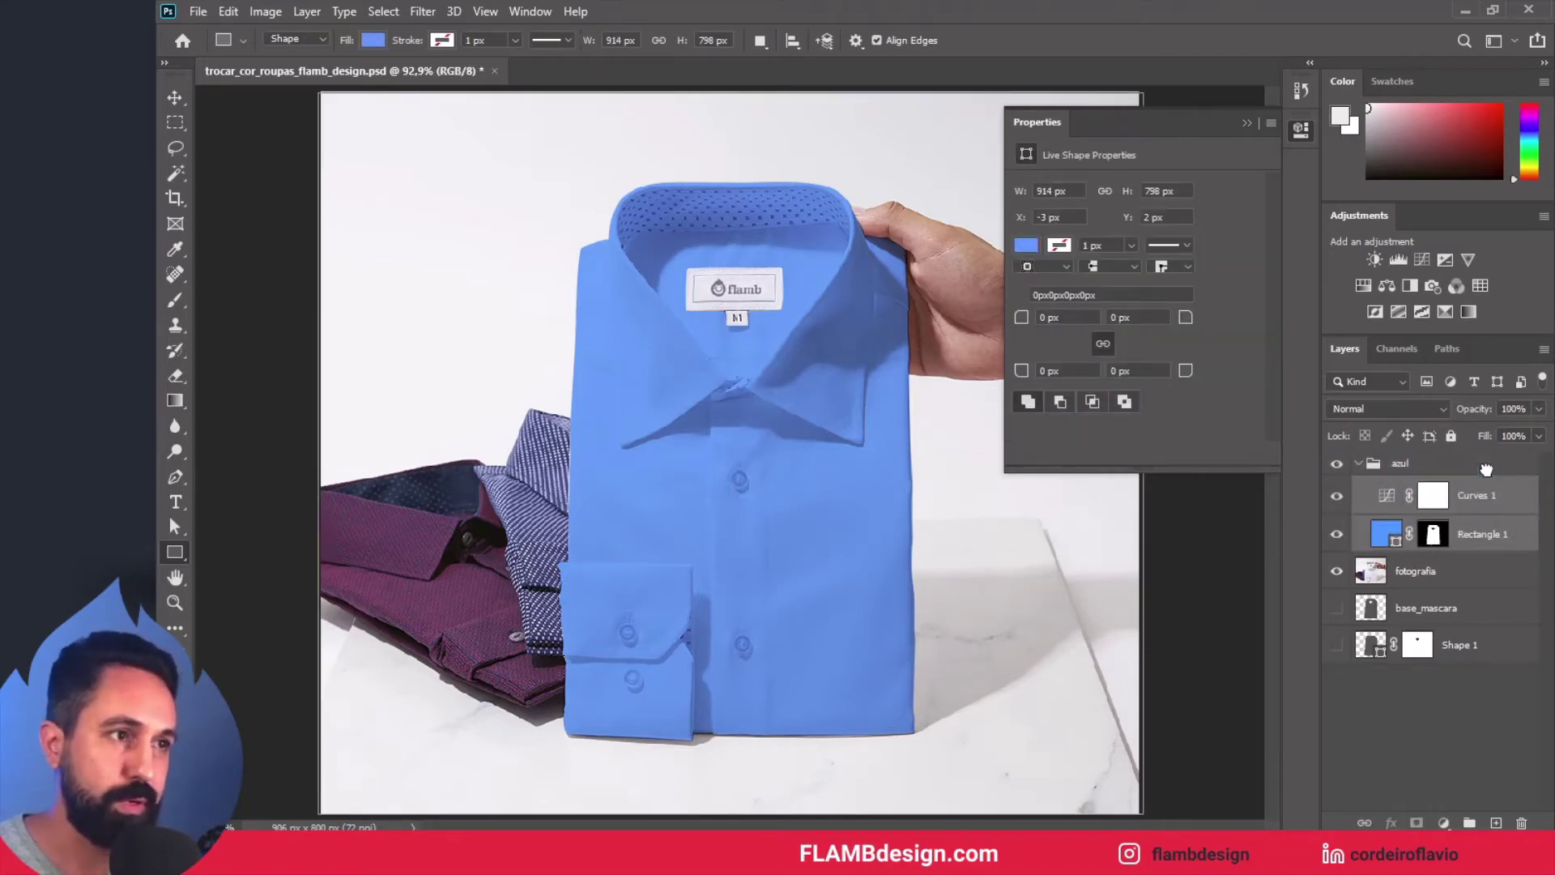
left_click(1474, 531)
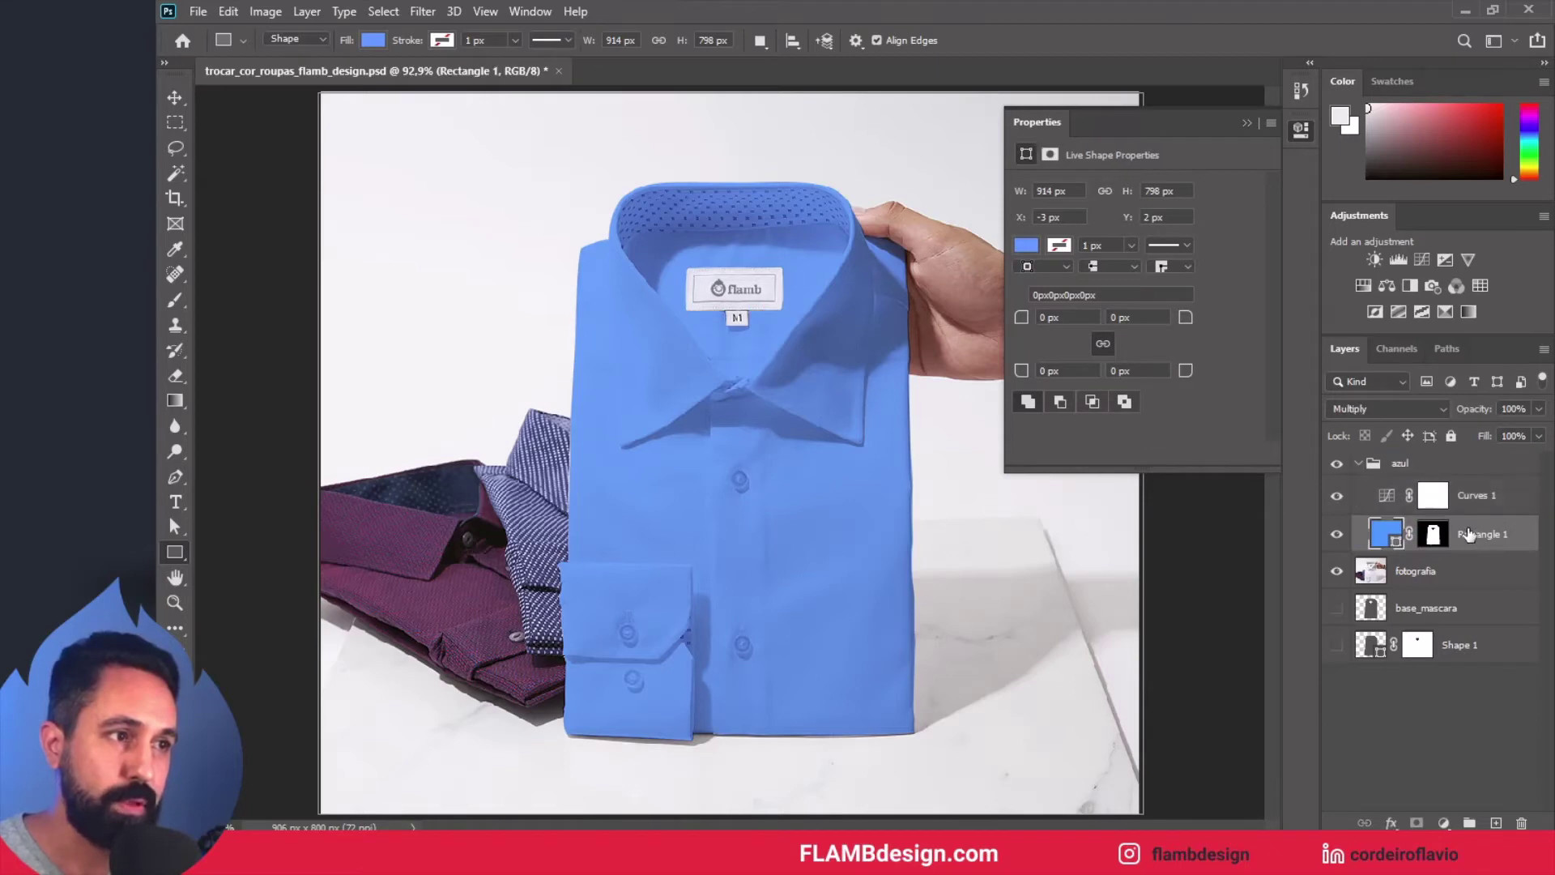
left_click(1434, 538)
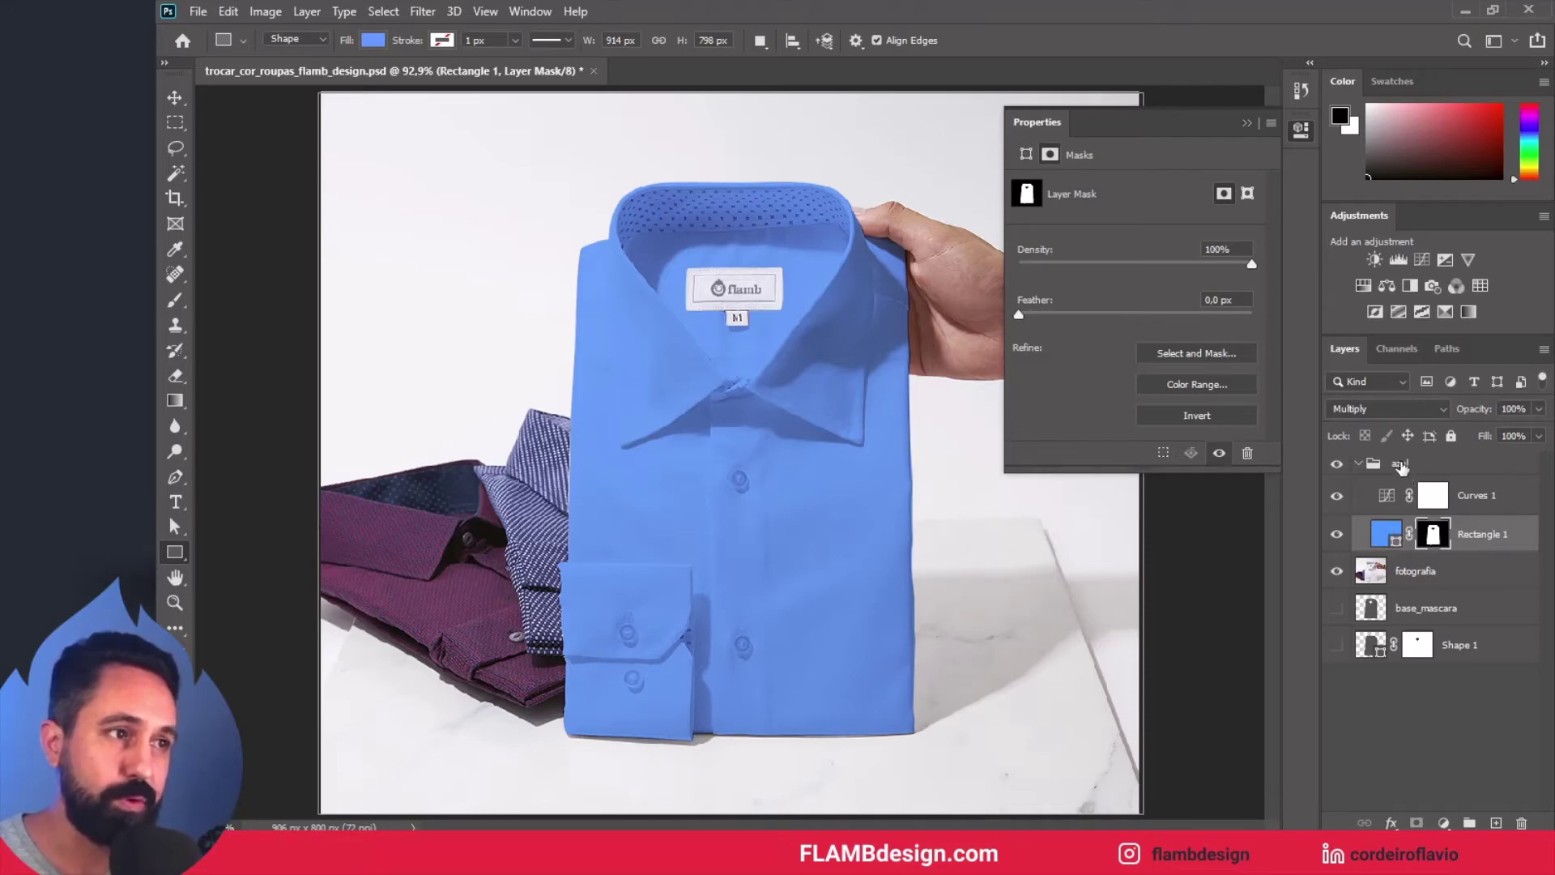
left_click_drag(1434, 533, 1430, 466)
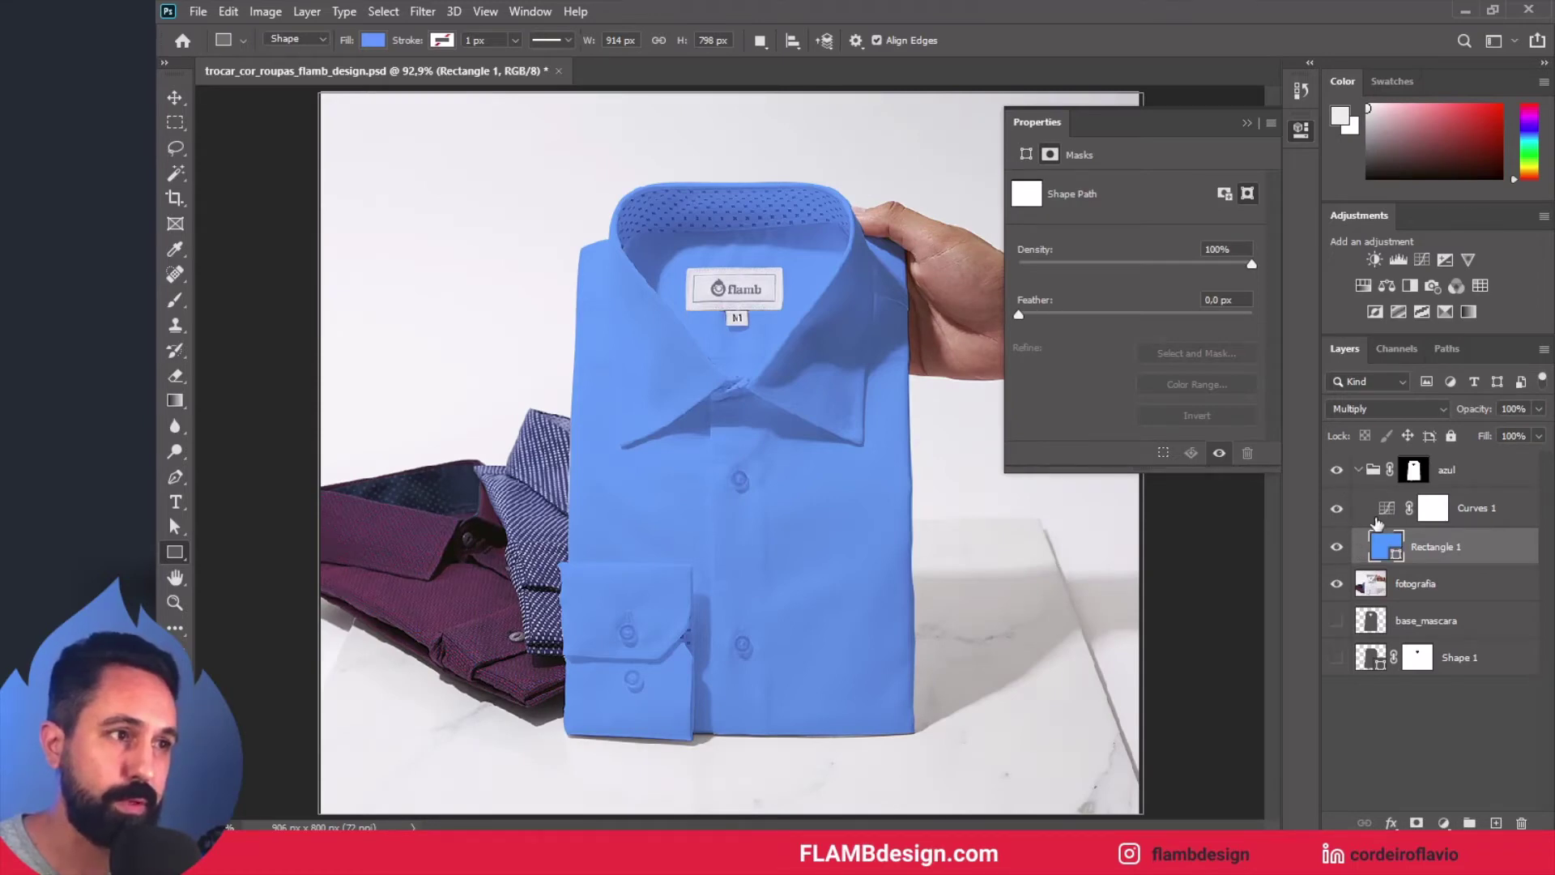
left_click(1336, 470)
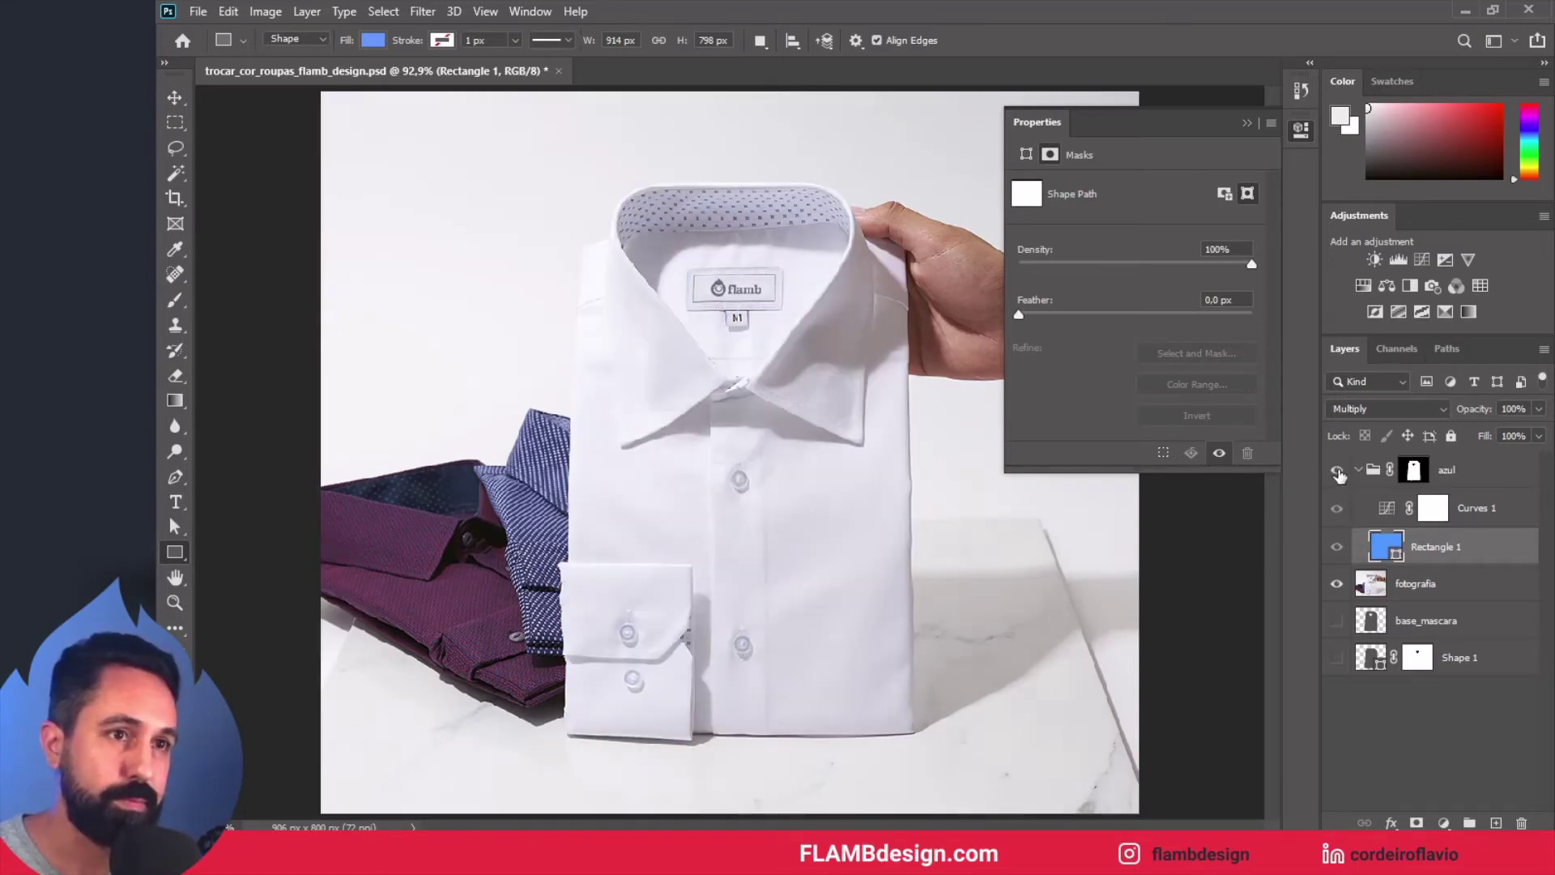
left_click(1337, 470)
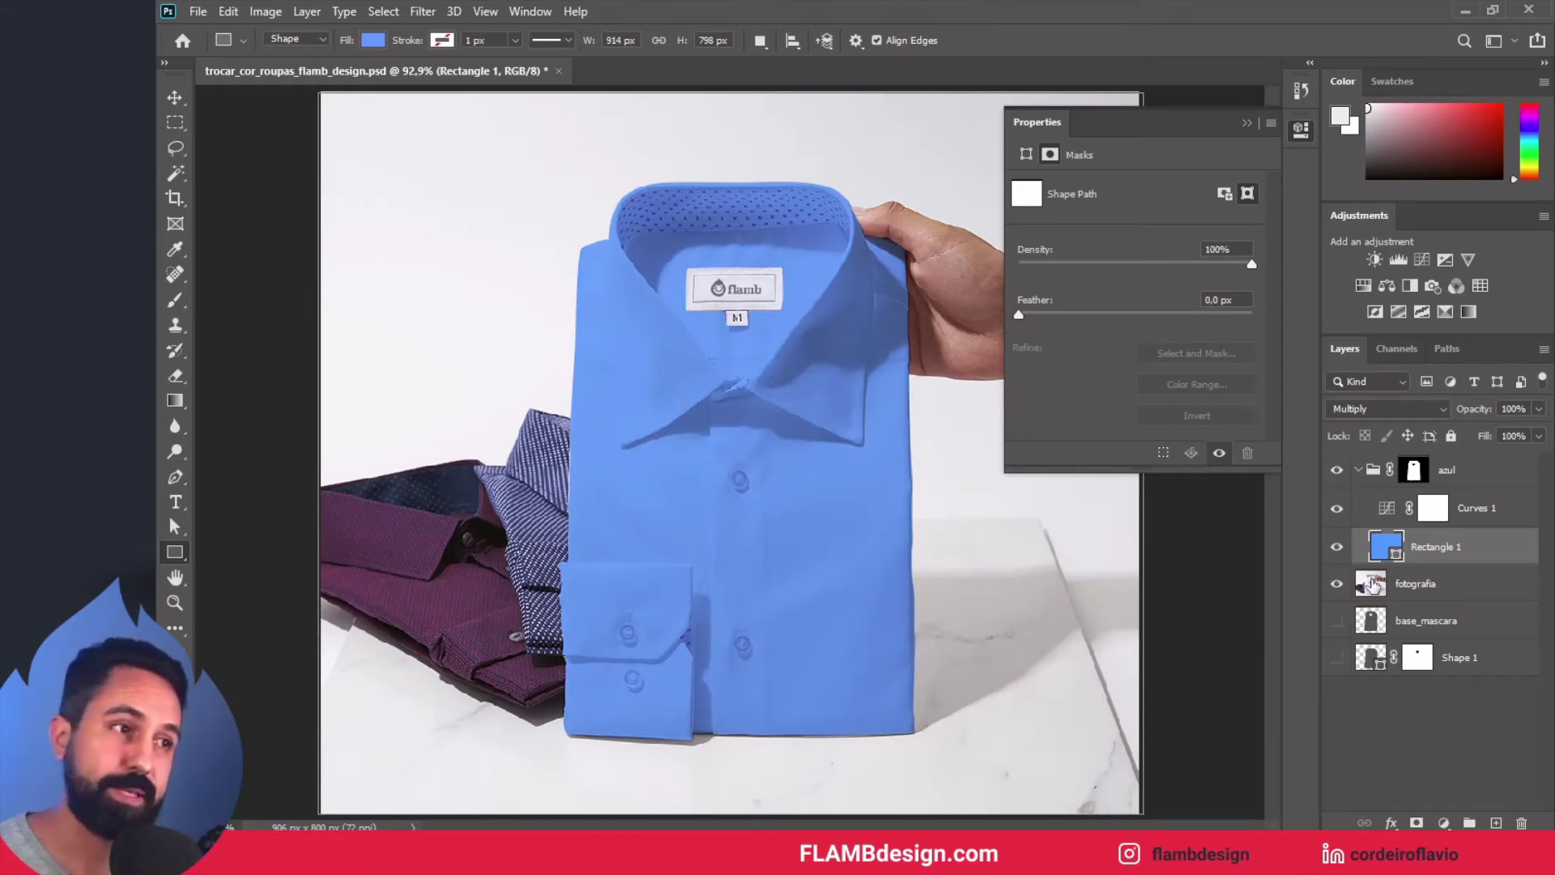
Step: Reshape Curves 1 into a two-point S-curve, raising the upper point to brighten the blue
left_click(1386, 508)
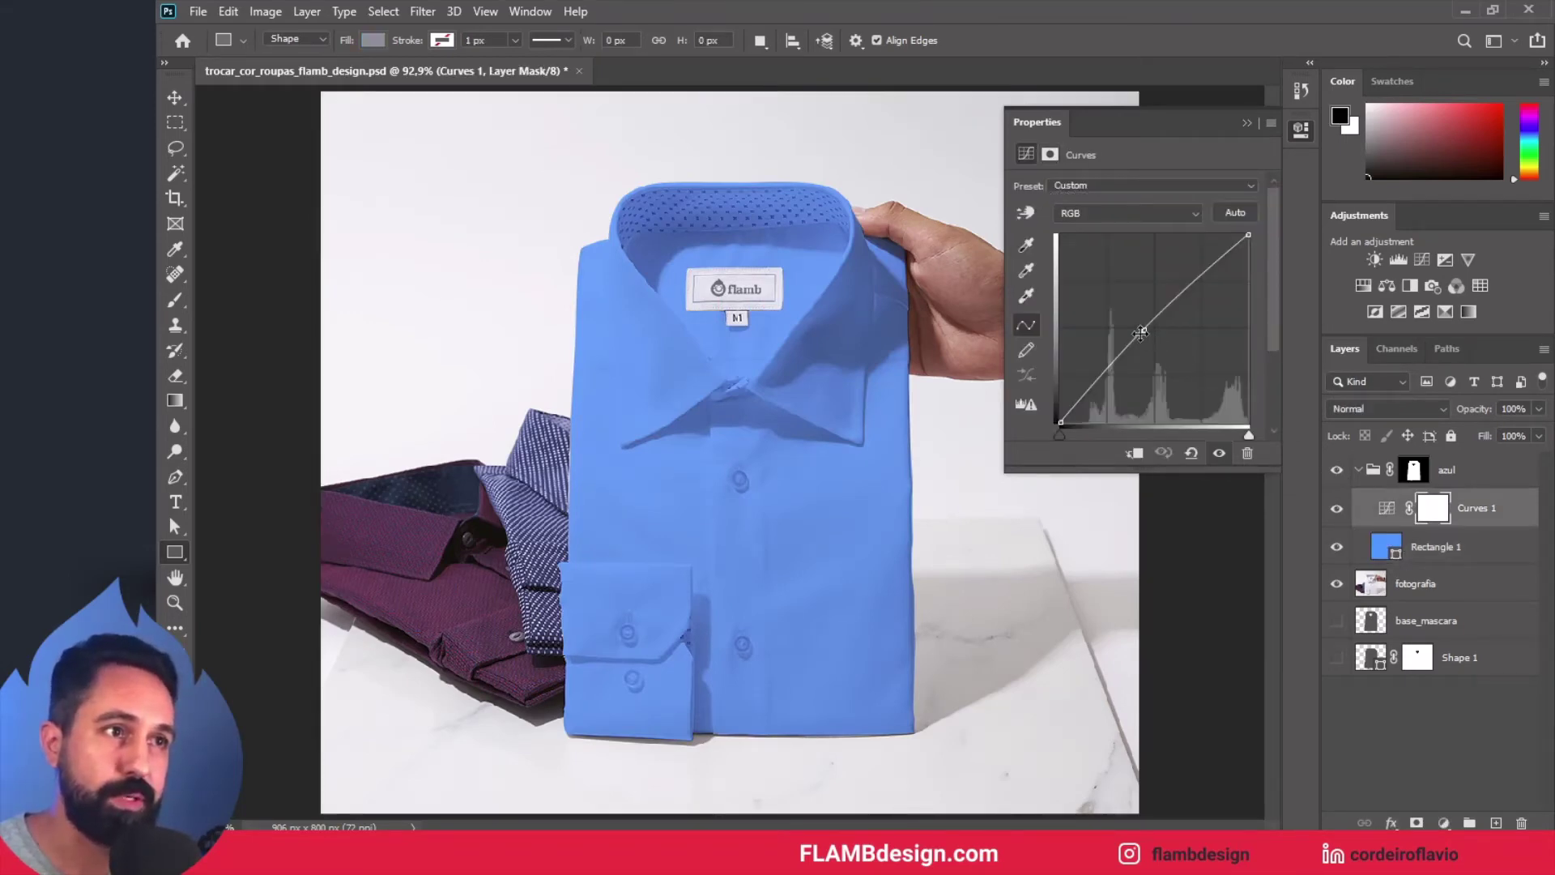
left_click_drag(1143, 332, 1133, 370)
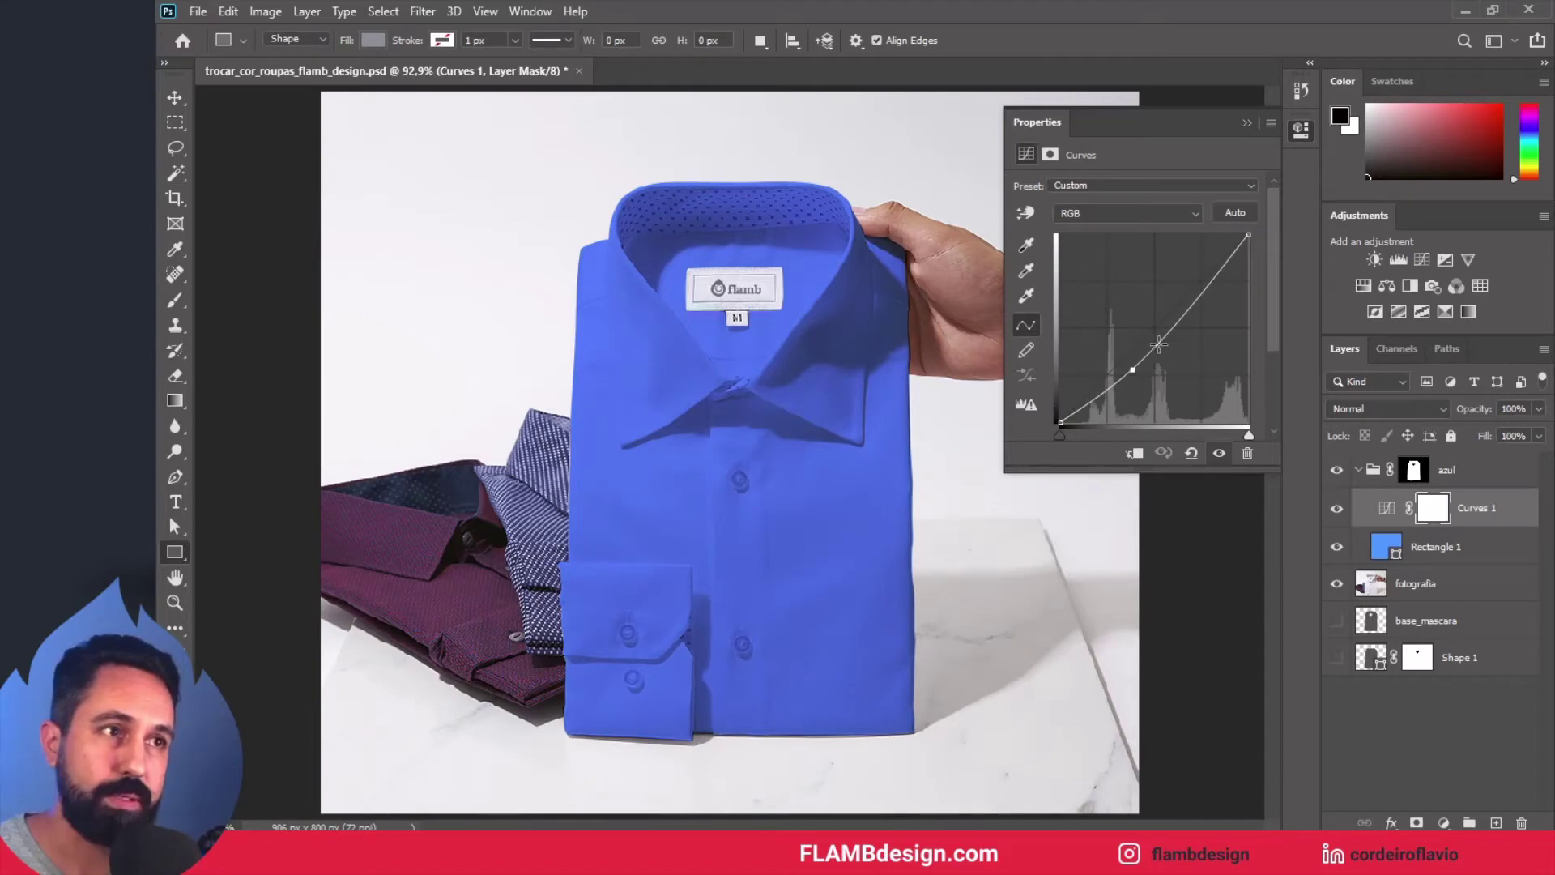
left_click(1190, 307)
left_click_drag(1189, 307, 1184, 300)
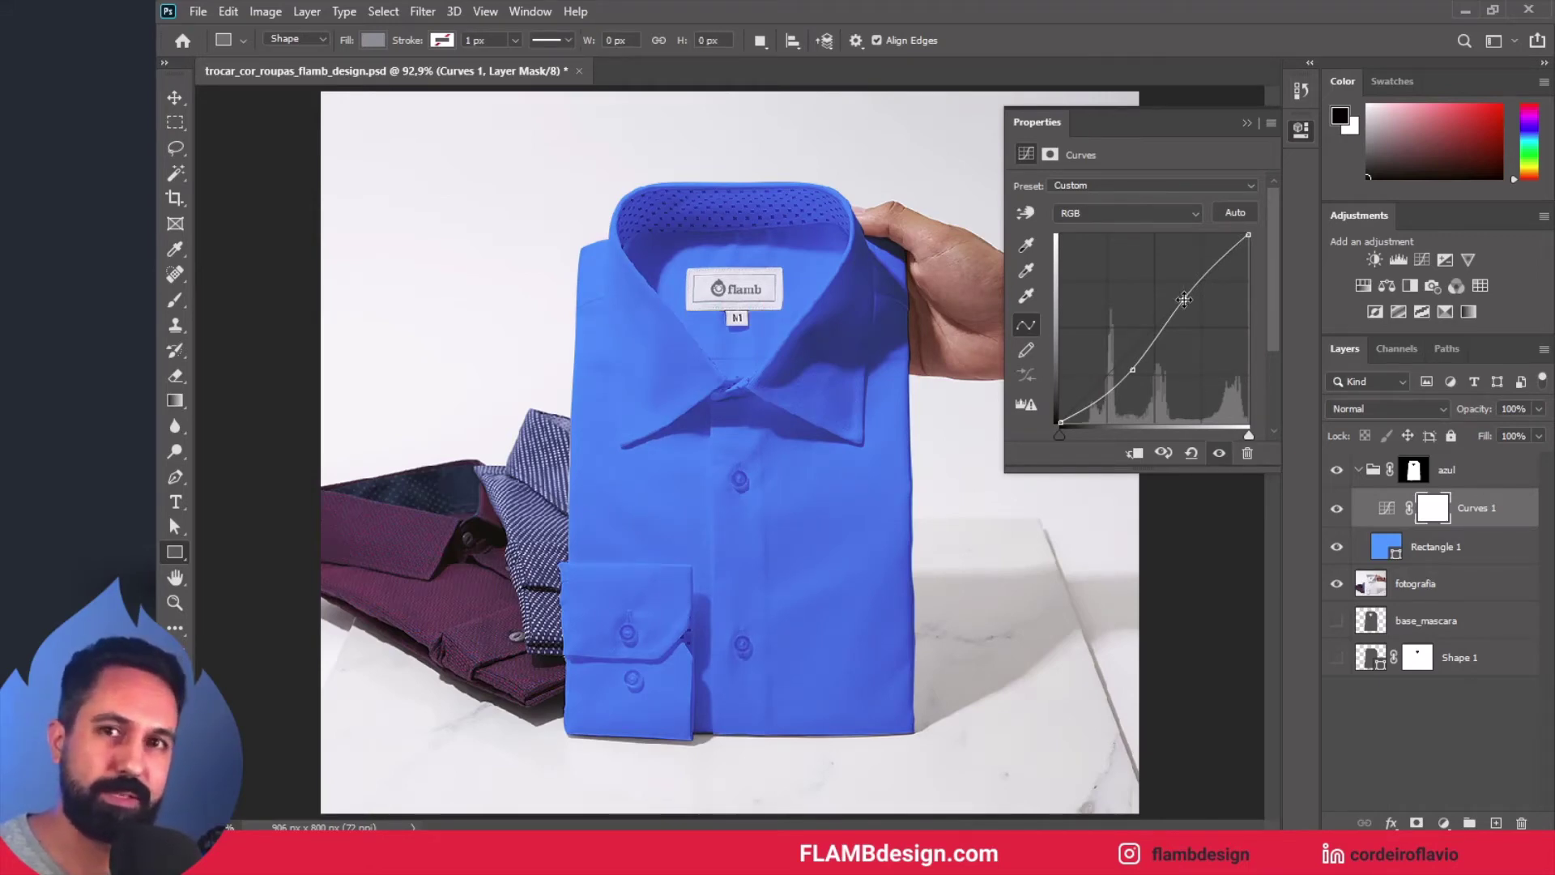
left_click(1385, 550)
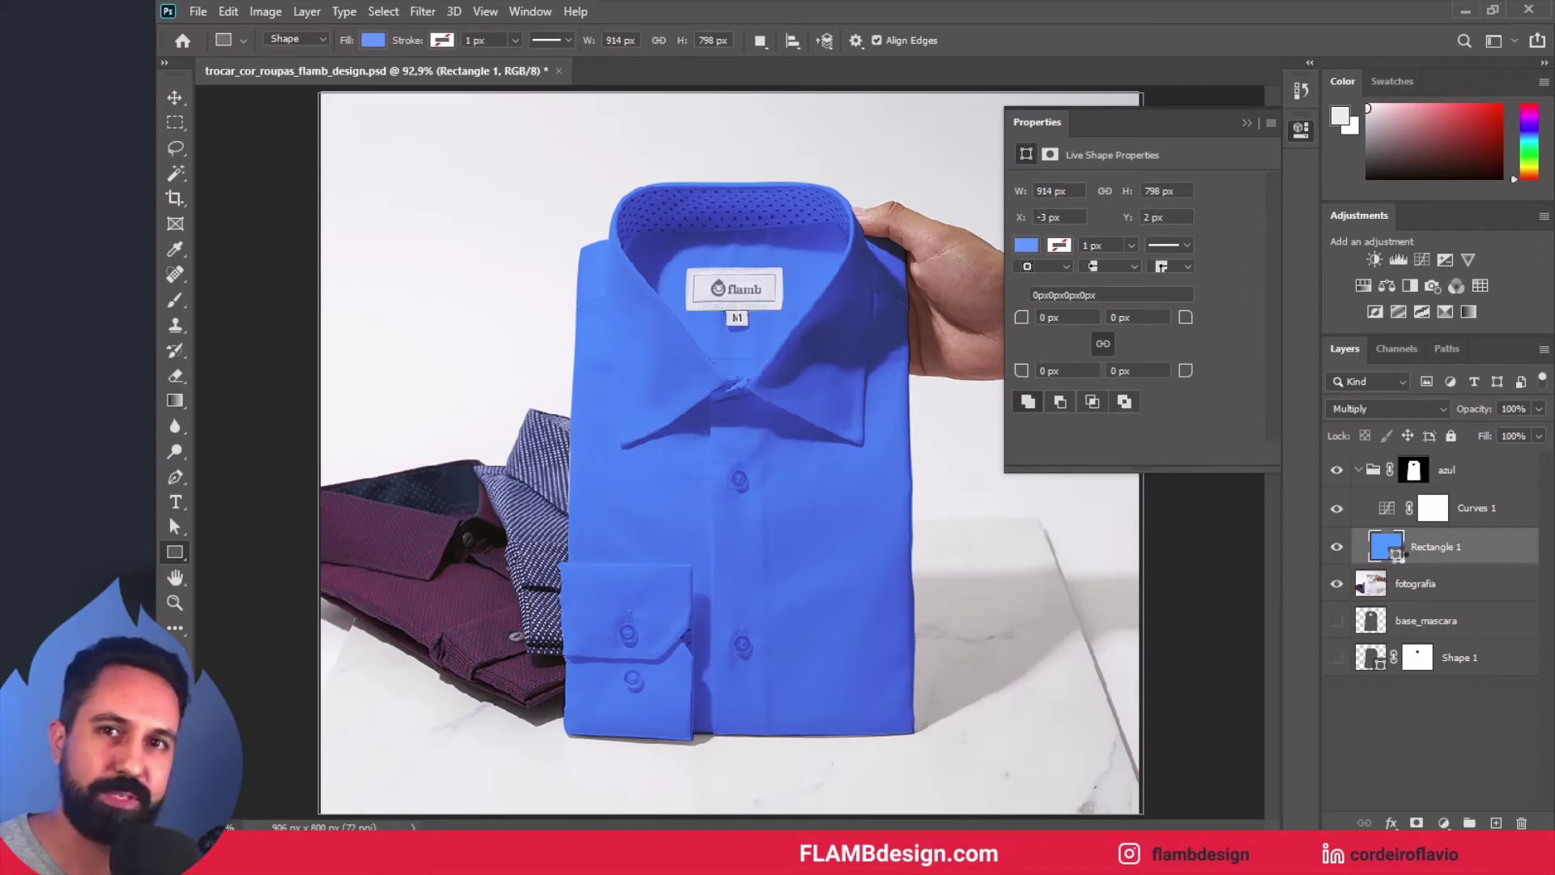
Step: Try brighter blues such as 046bfb for Rectangle 1's fill, leaving 5a9fff previewed
double_click(1396, 554)
mouse_move(1052, 281)
left_mouse_down()
mouse_move(1144, 278)
mouse_move(1224, 222)
left_mouse_up()
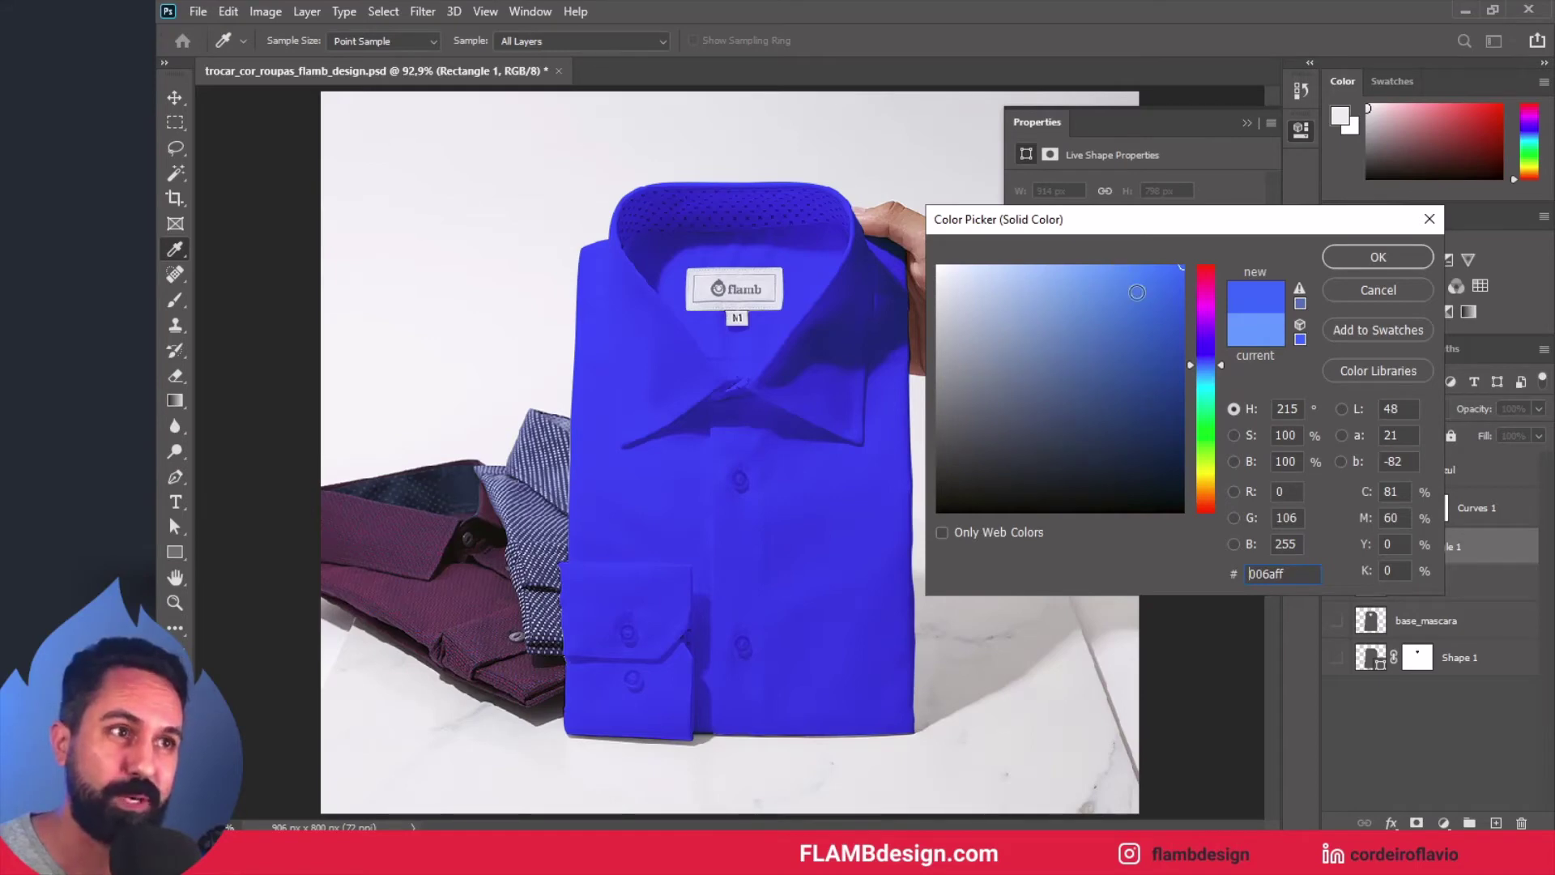
key("ctrl+a")
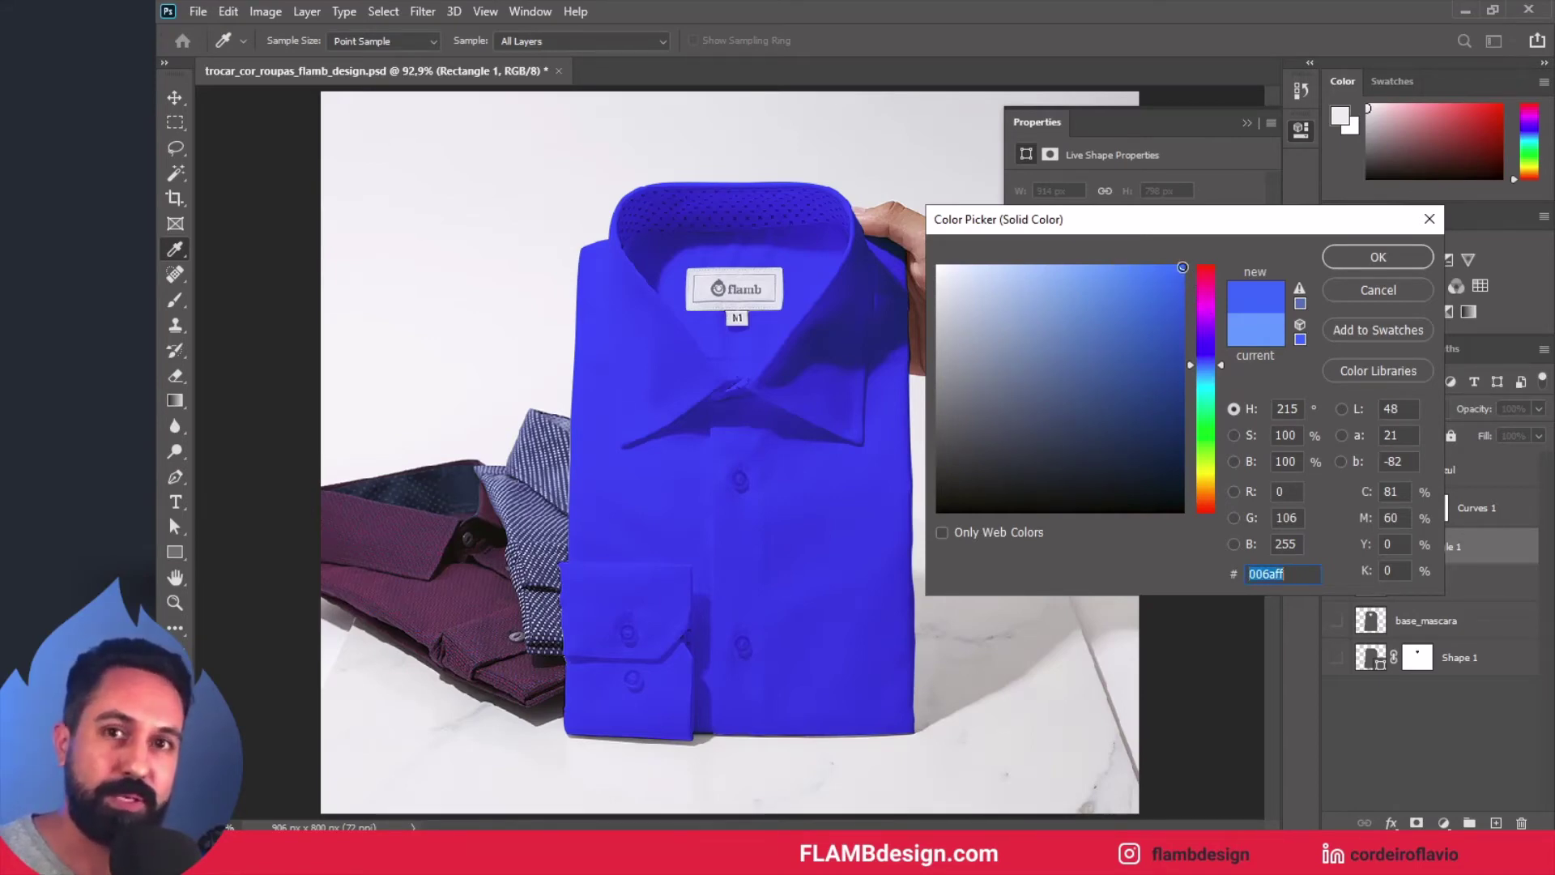
left_click(1183, 267)
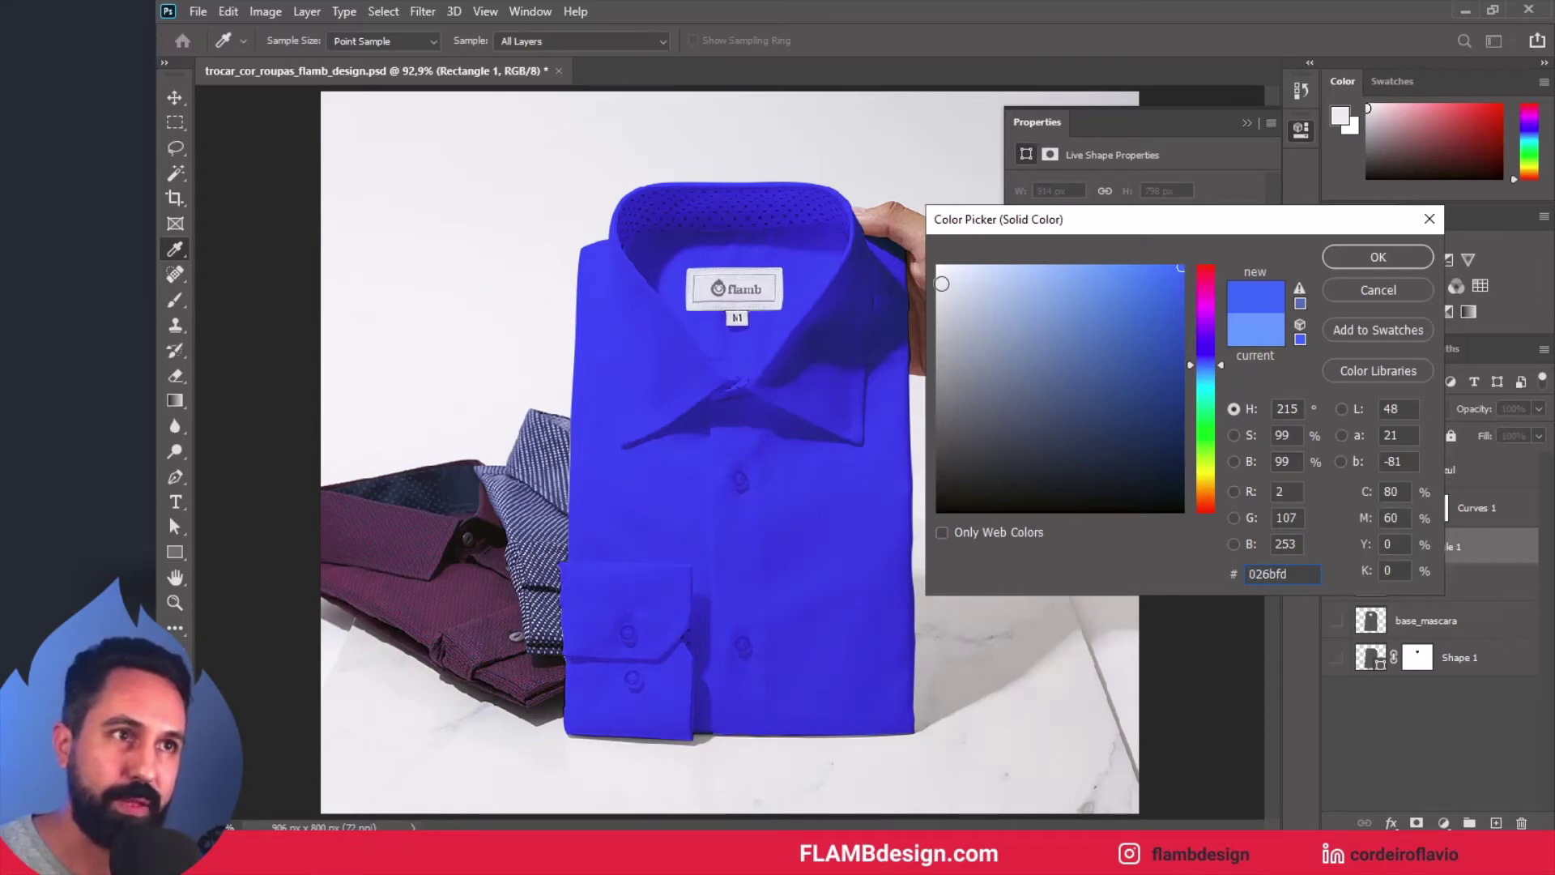
left_click(1180, 269)
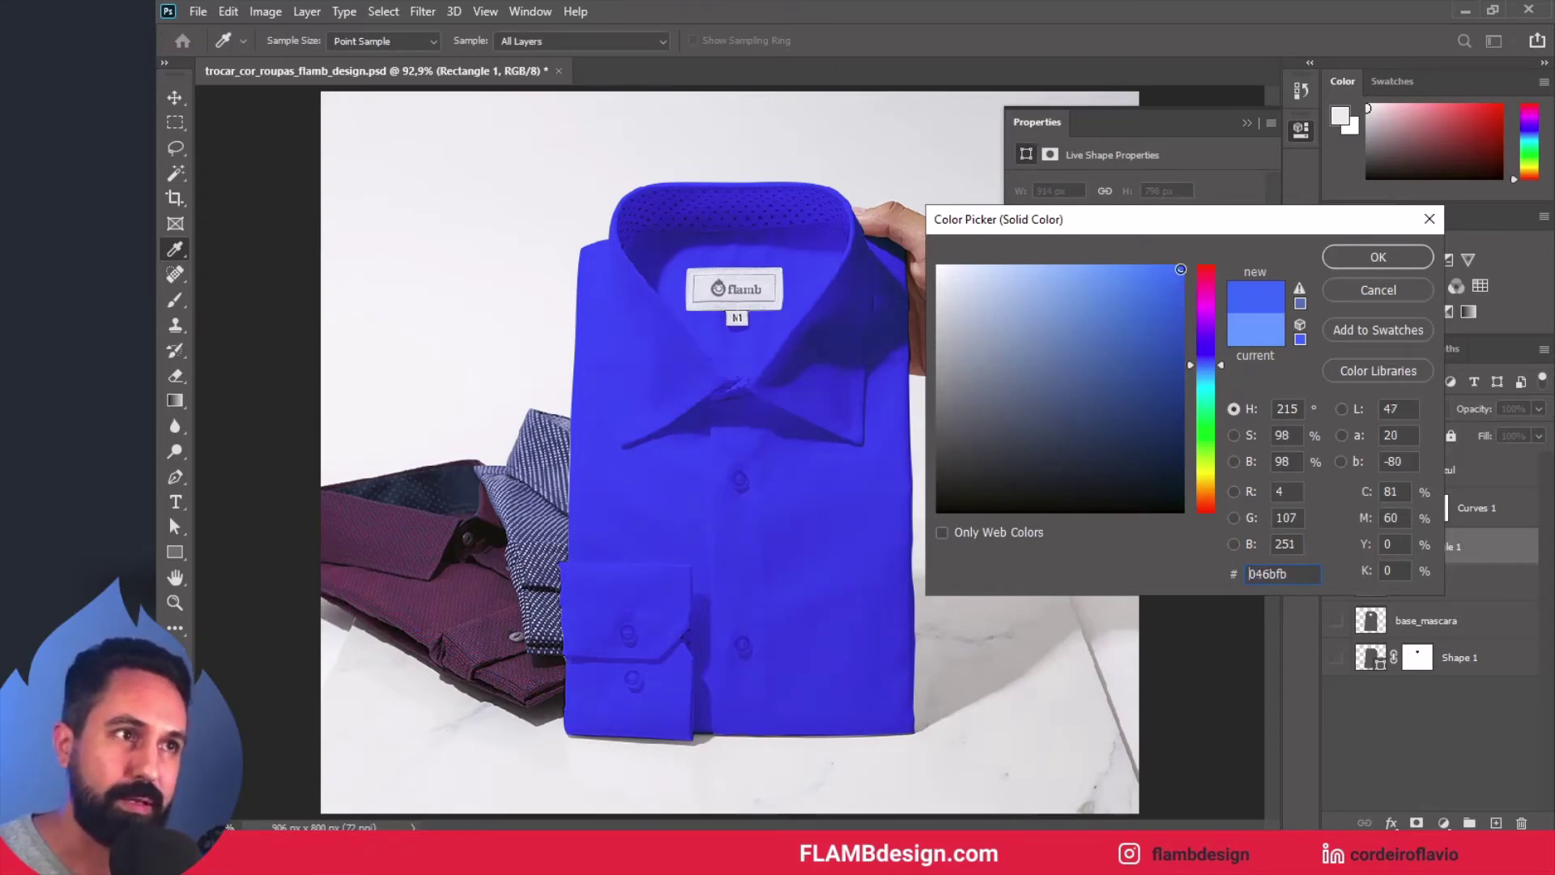
mouse_move(1180, 269)
left_mouse_down()
mouse_move(919, 266)
mouse_move(1192, 265)
mouse_move(1080, 272)
mouse_move(1080, 507)
mouse_move(1096, 253)
left_mouse_up()
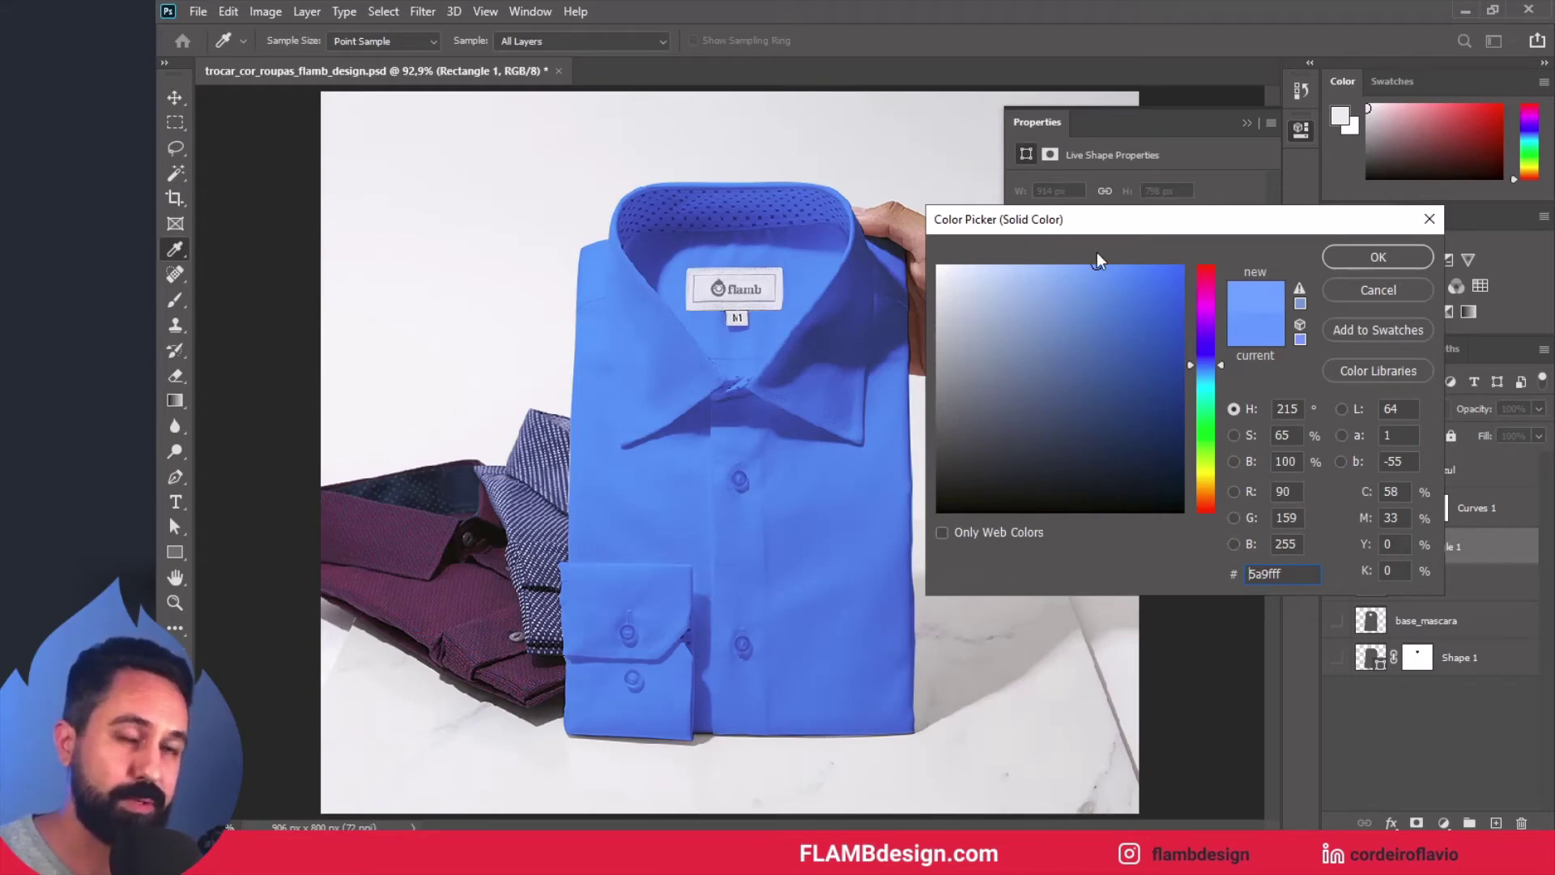
Step: Lighten Rectangle 1's fill to pale blue 8cbcff and apply it
mouse_move(1097, 253)
left_mouse_down()
mouse_move(1116, 271)
mouse_move(1058, 264)
left_mouse_up()
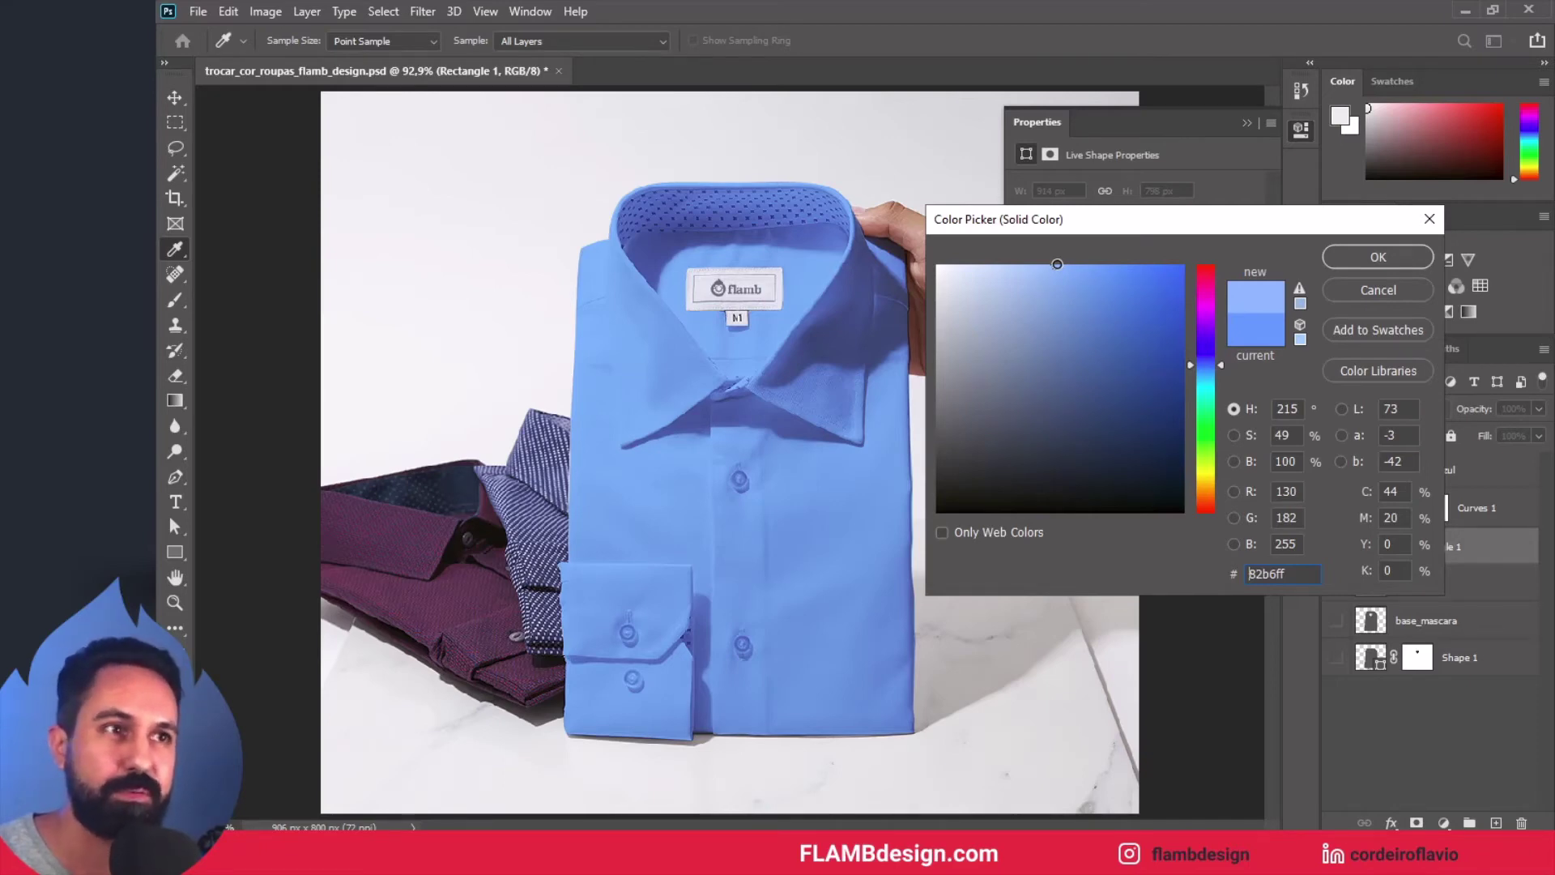
left_click_drag(1057, 264, 1059, 264)
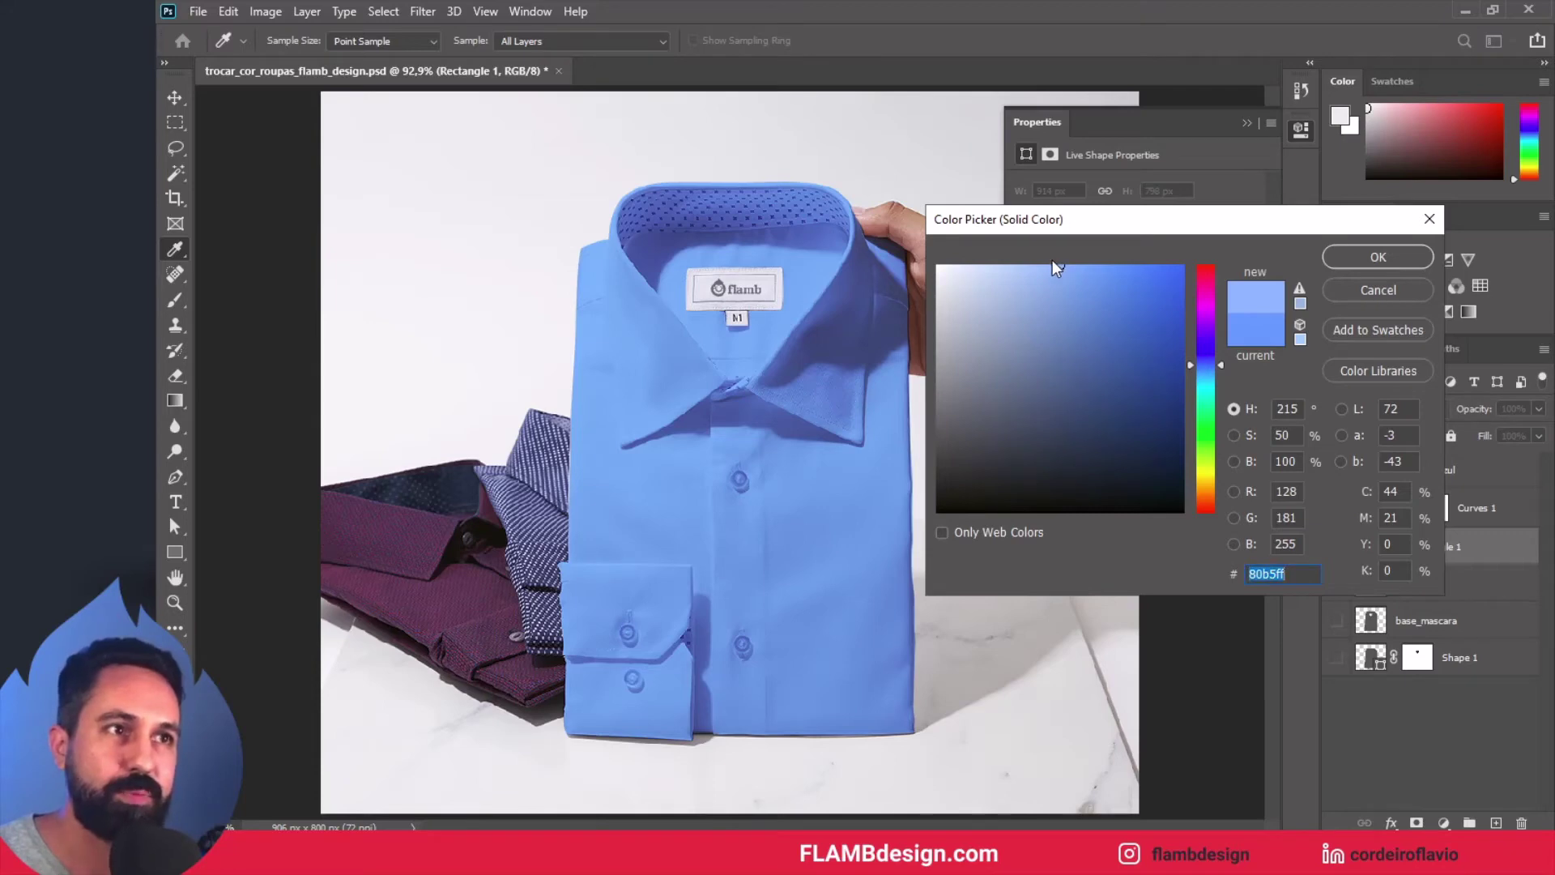
left_click_drag(1053, 264, 1048, 264)
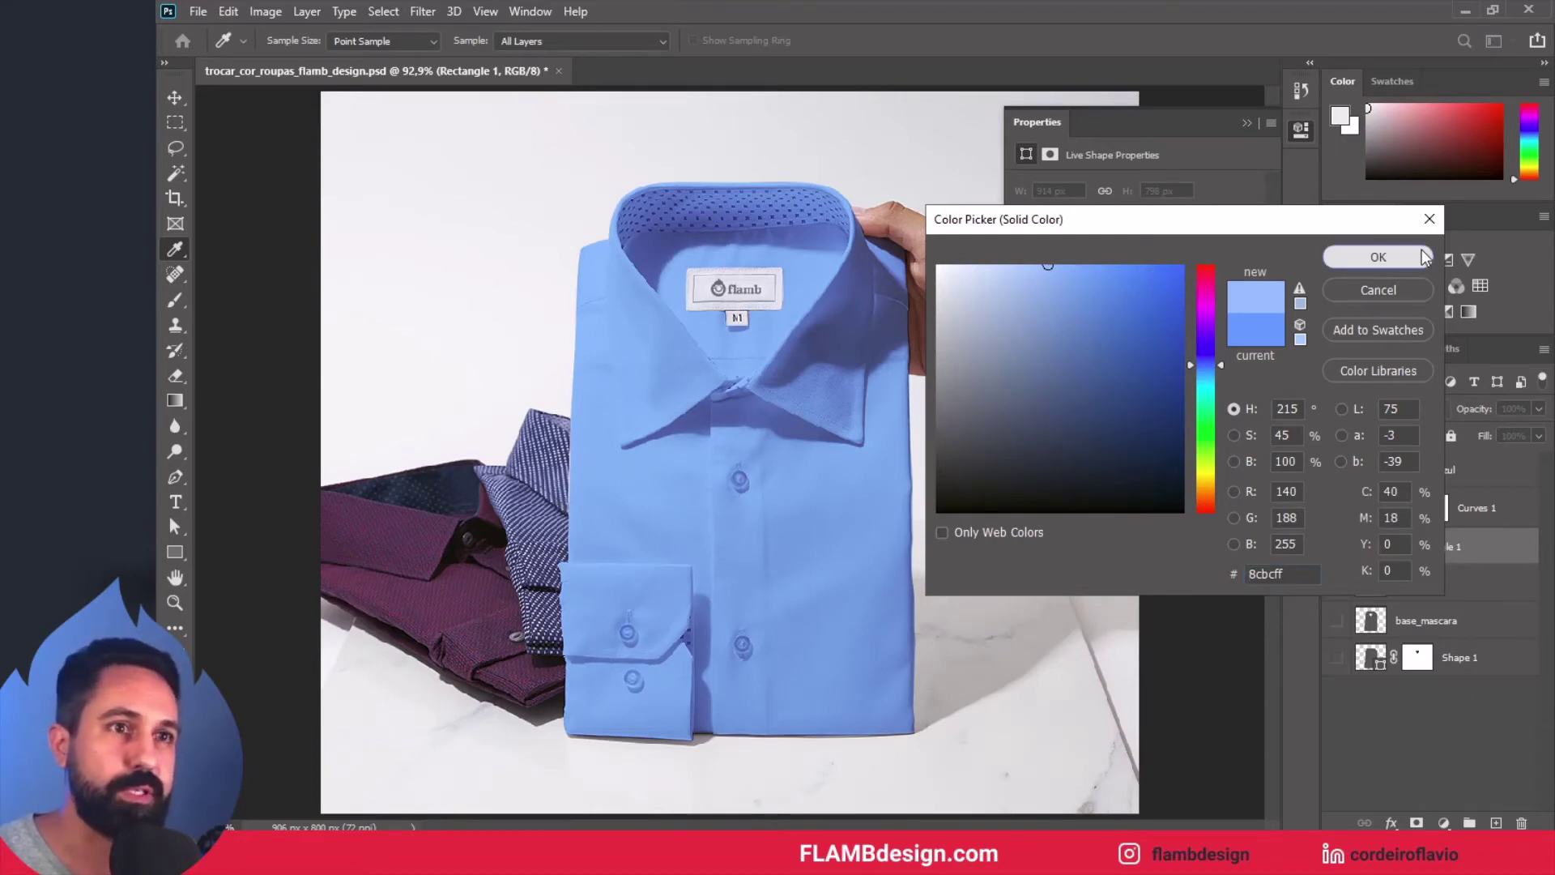
left_click(1378, 256)
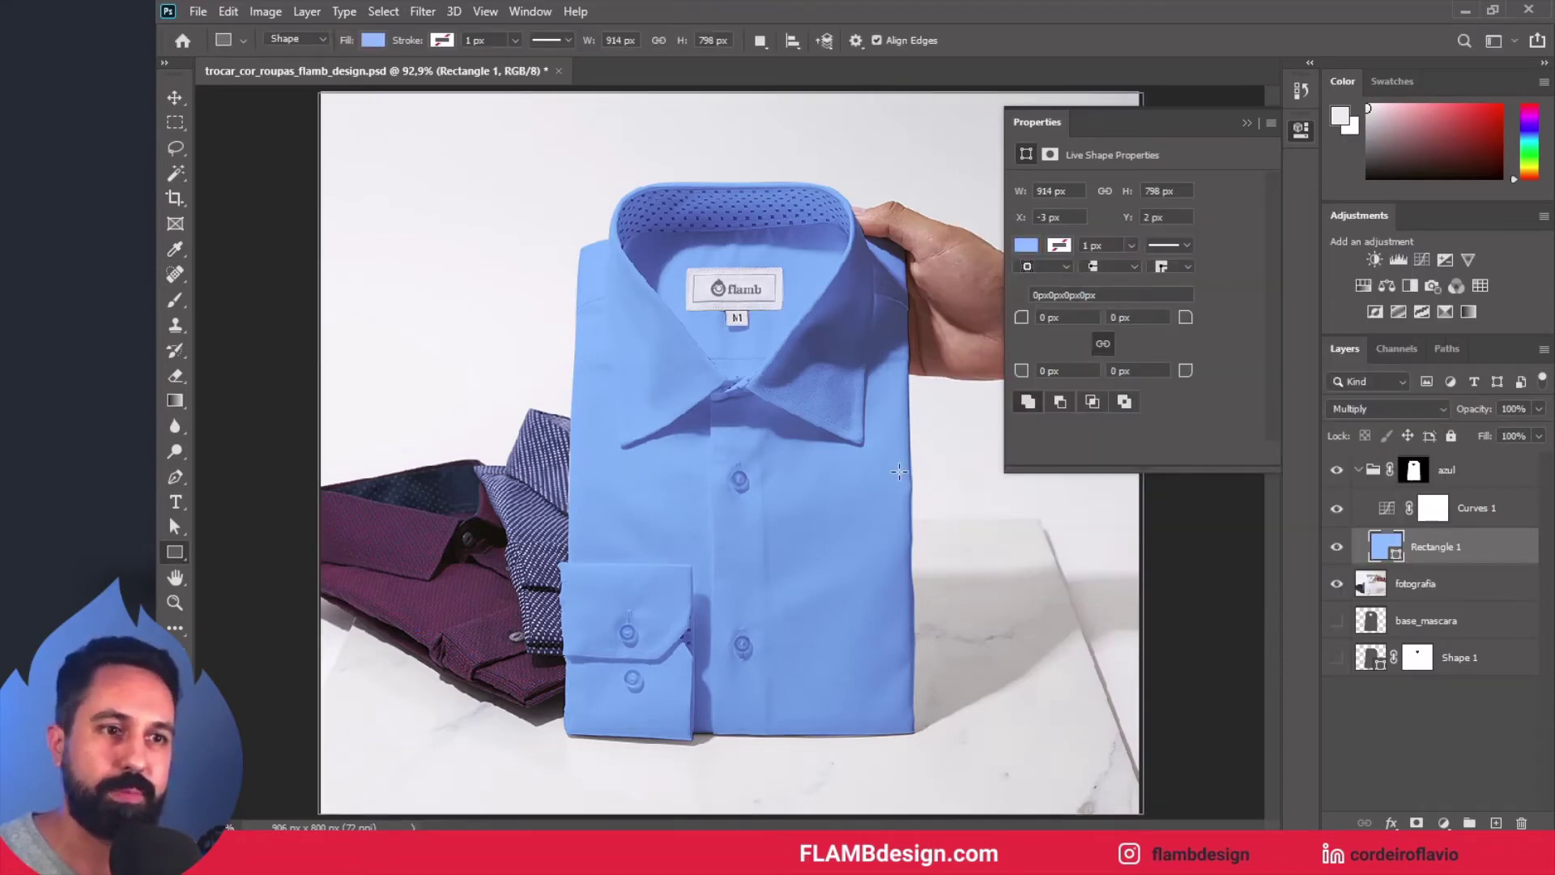
Step: Duplicate the collapsed azul group with Ctrl+J and hide the original
left_click(1248, 125)
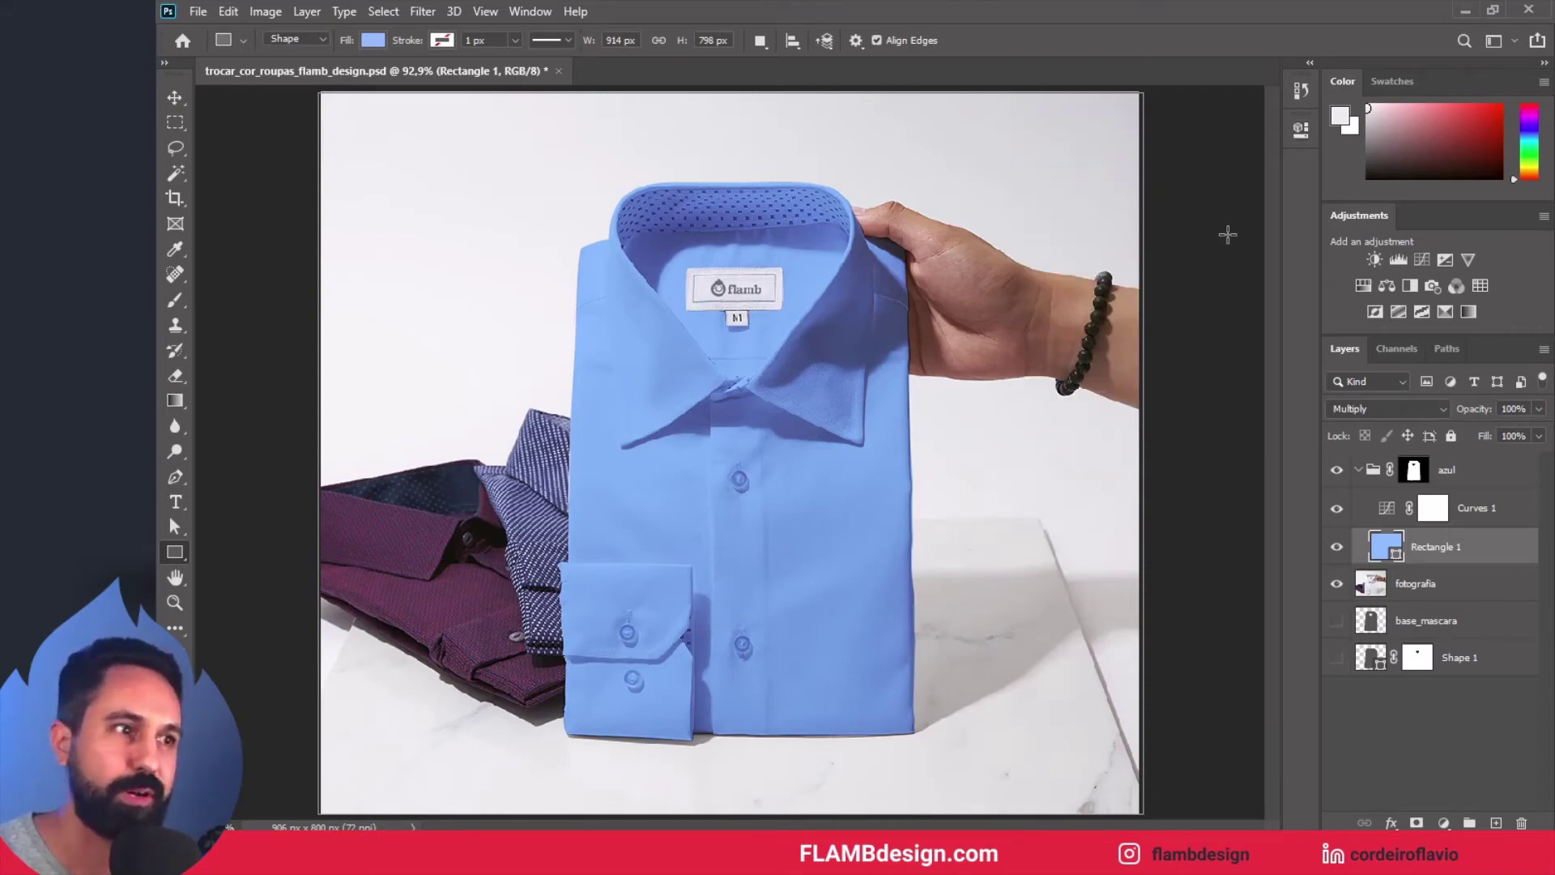
left_click(1486, 481)
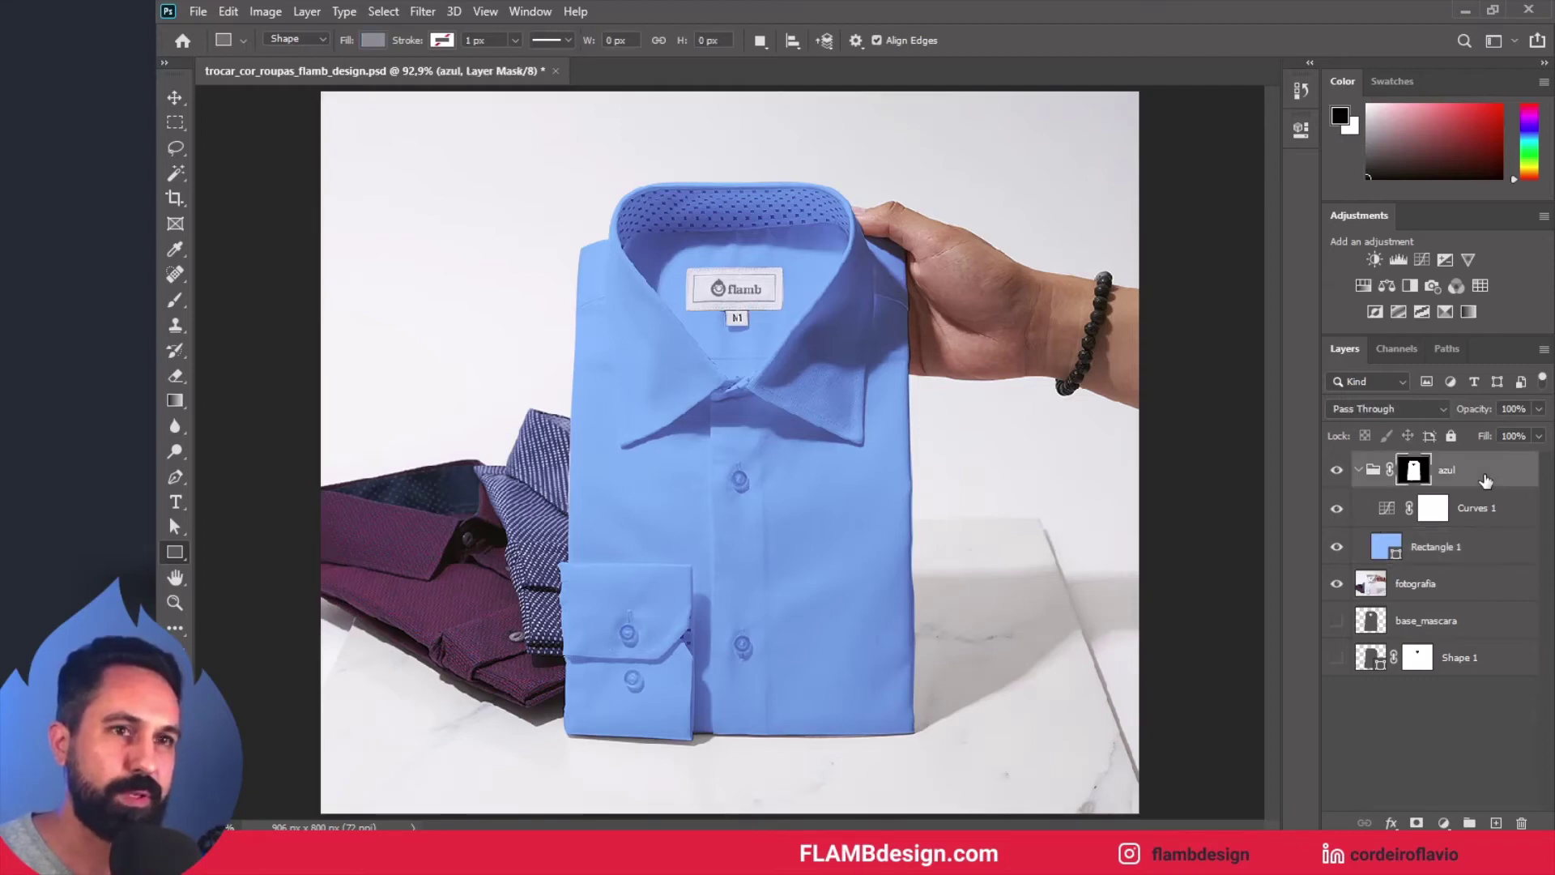
left_click(1360, 470)
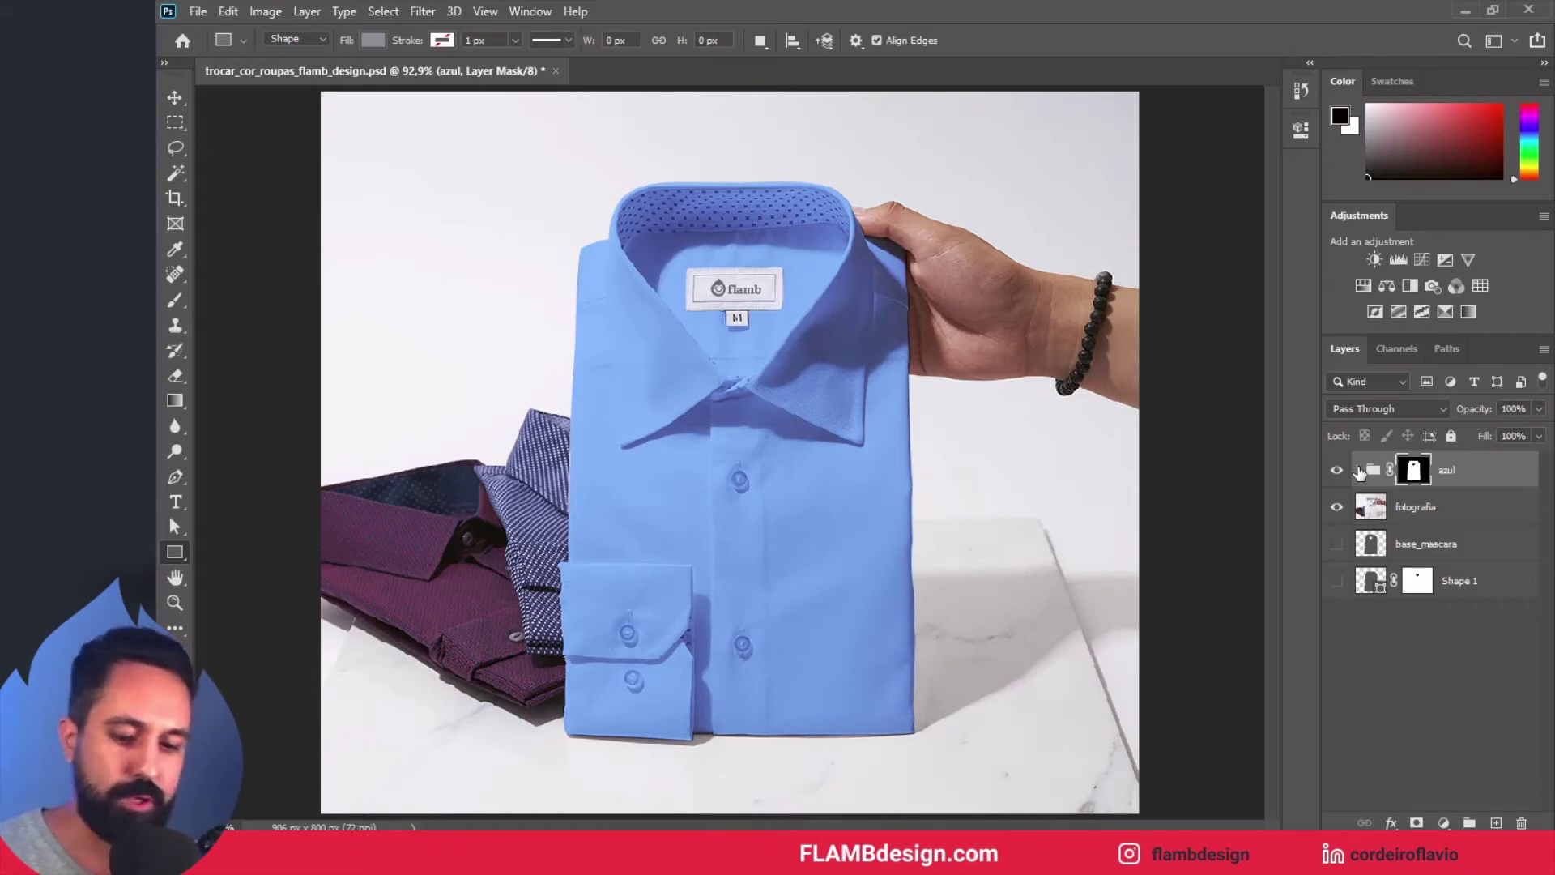
key("ctrl+j")
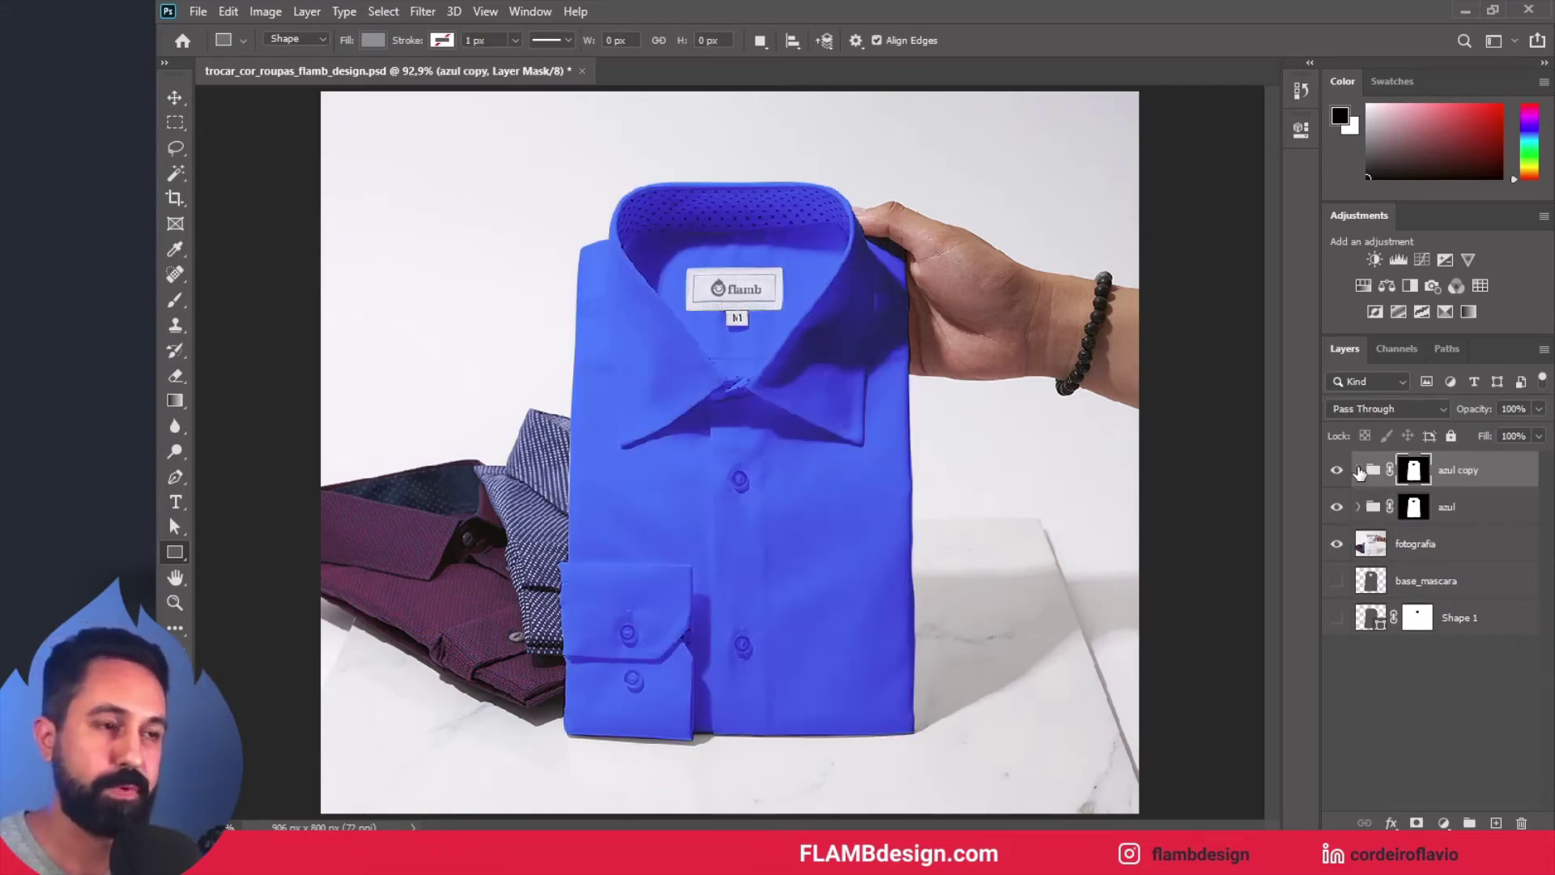
left_click(1337, 507)
Step: Rename the copied group 'verde' and expand it to show its layers
double_click(1463, 470)
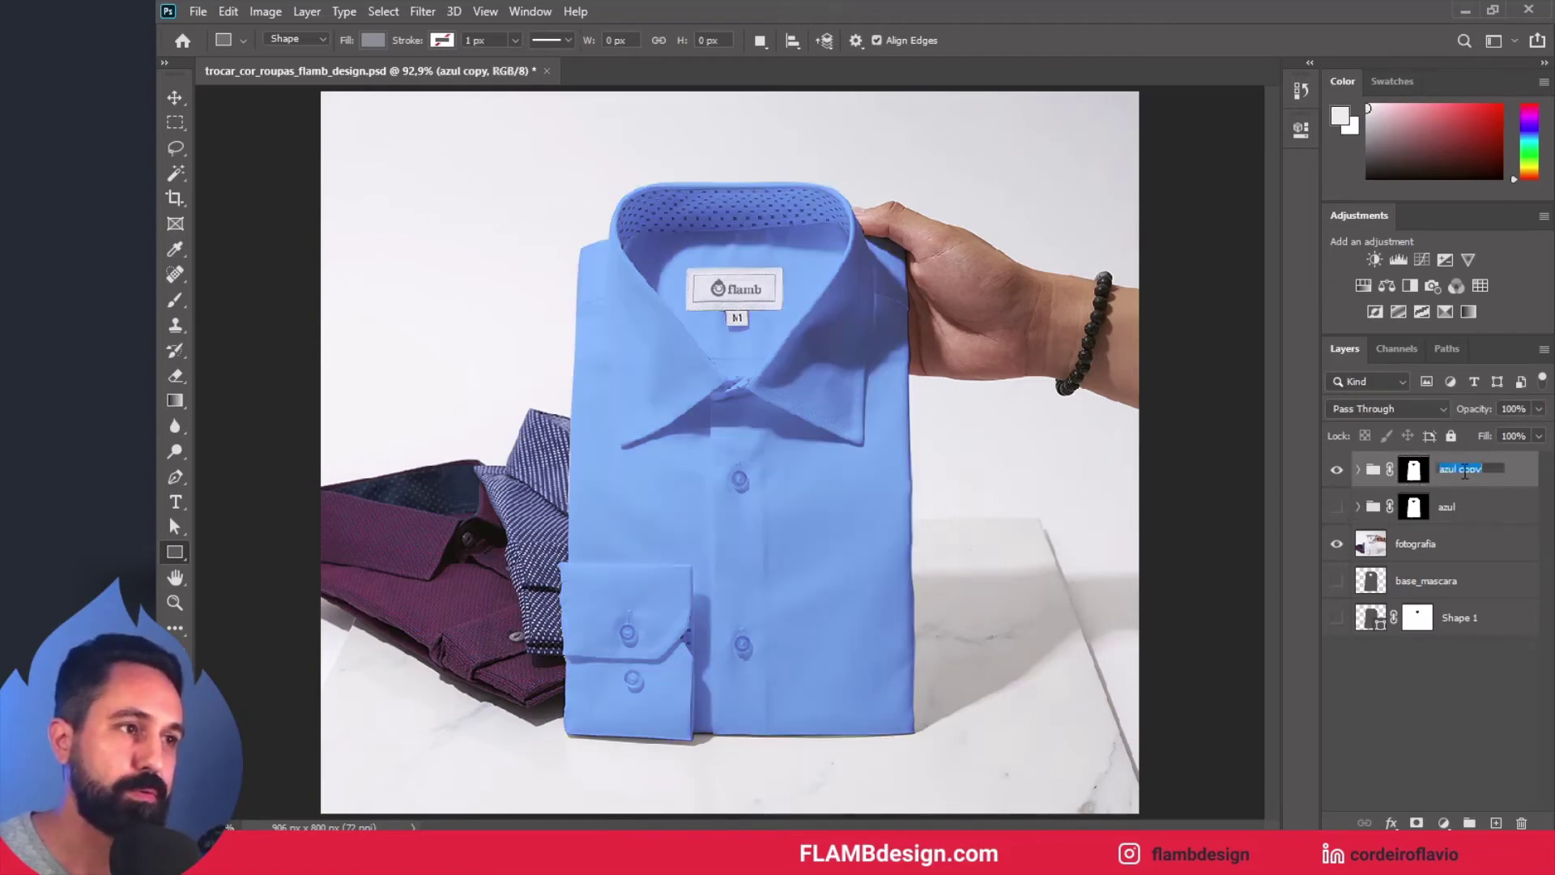
type("verde")
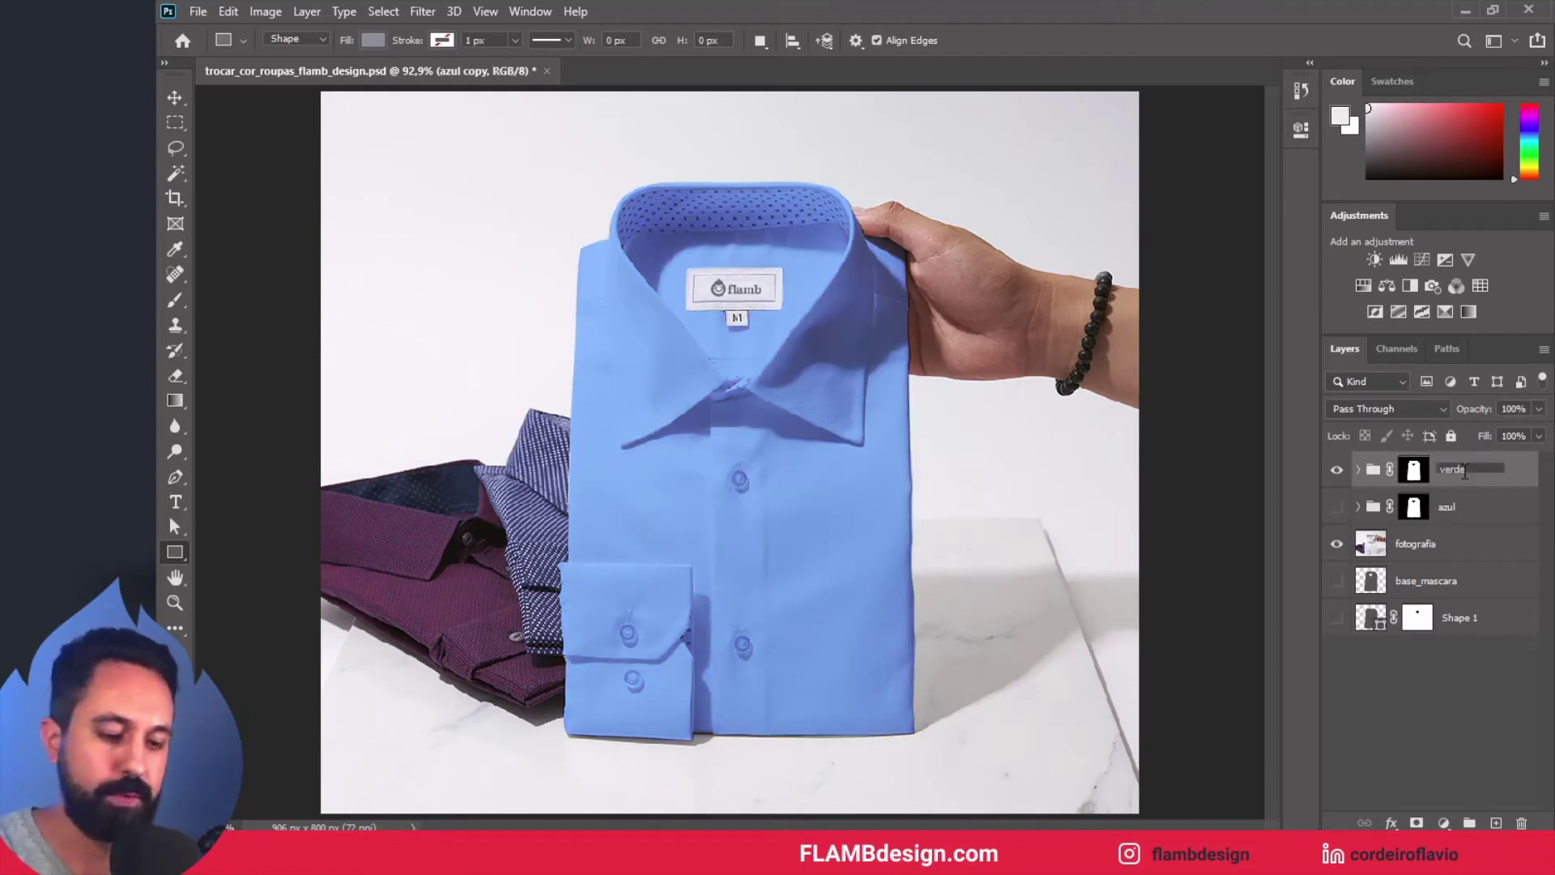
key("Return")
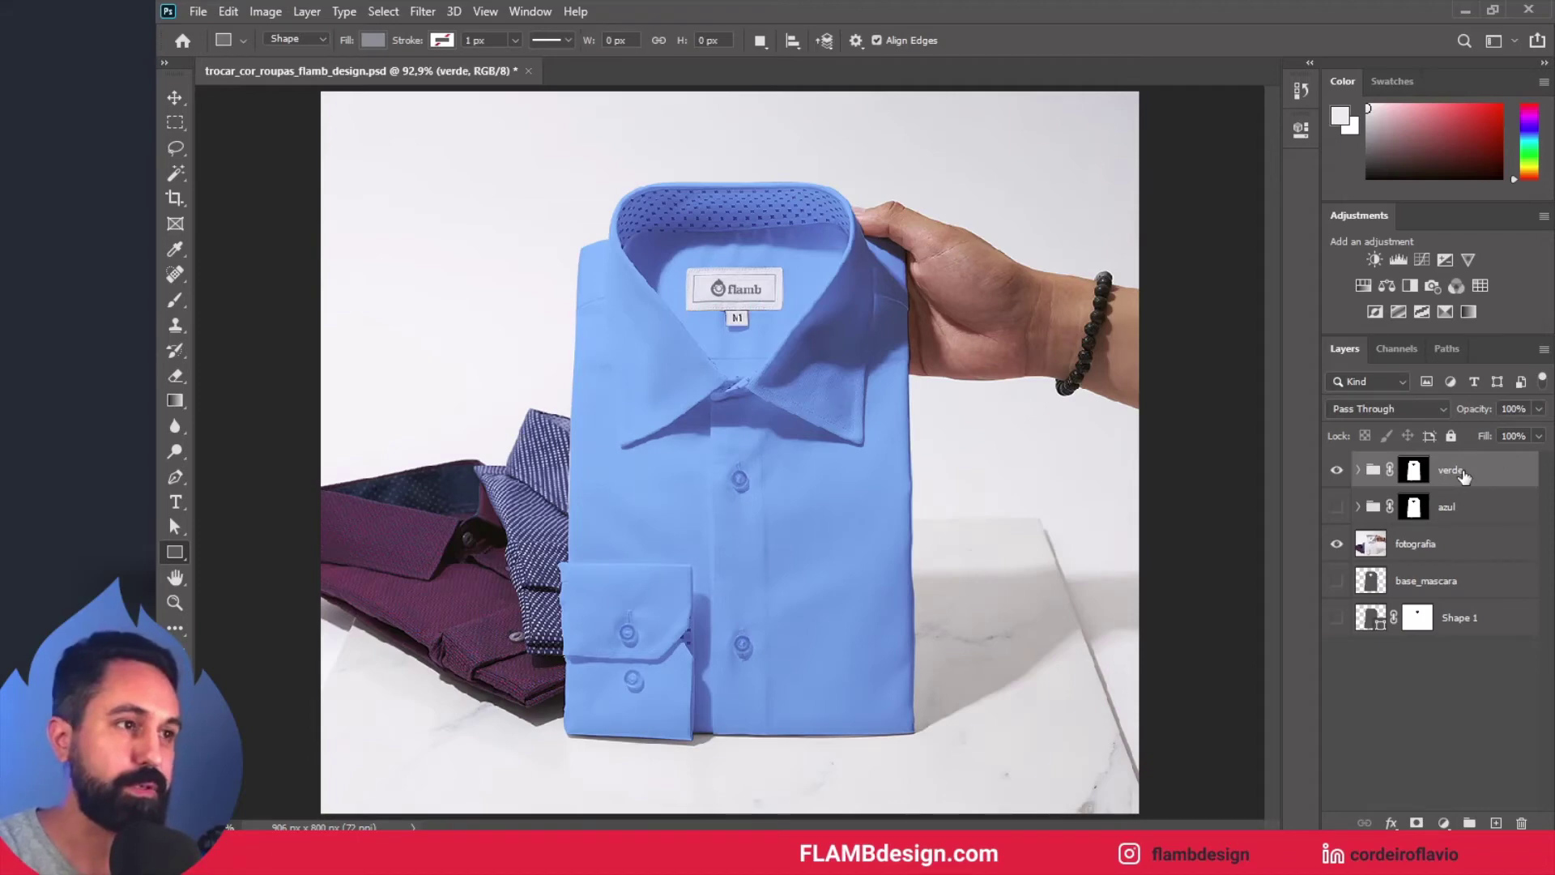
left_click(1359, 471)
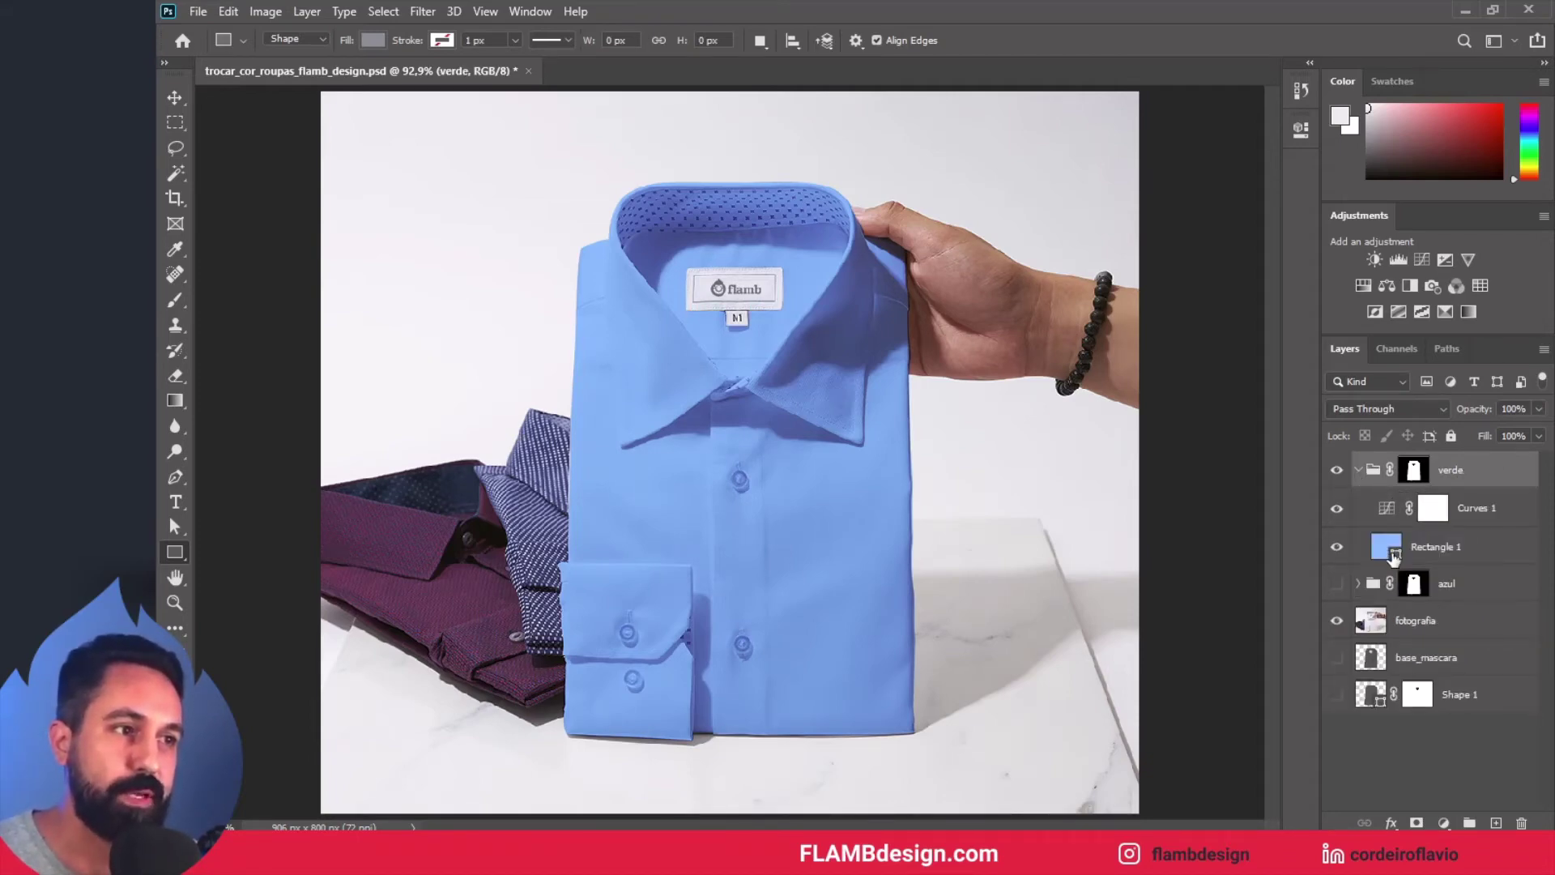
Step: Change the verde group's Rectangle 1 fill from blue to a light mint green (b6ffe1)
left_click(1391, 555)
left_click(1391, 555)
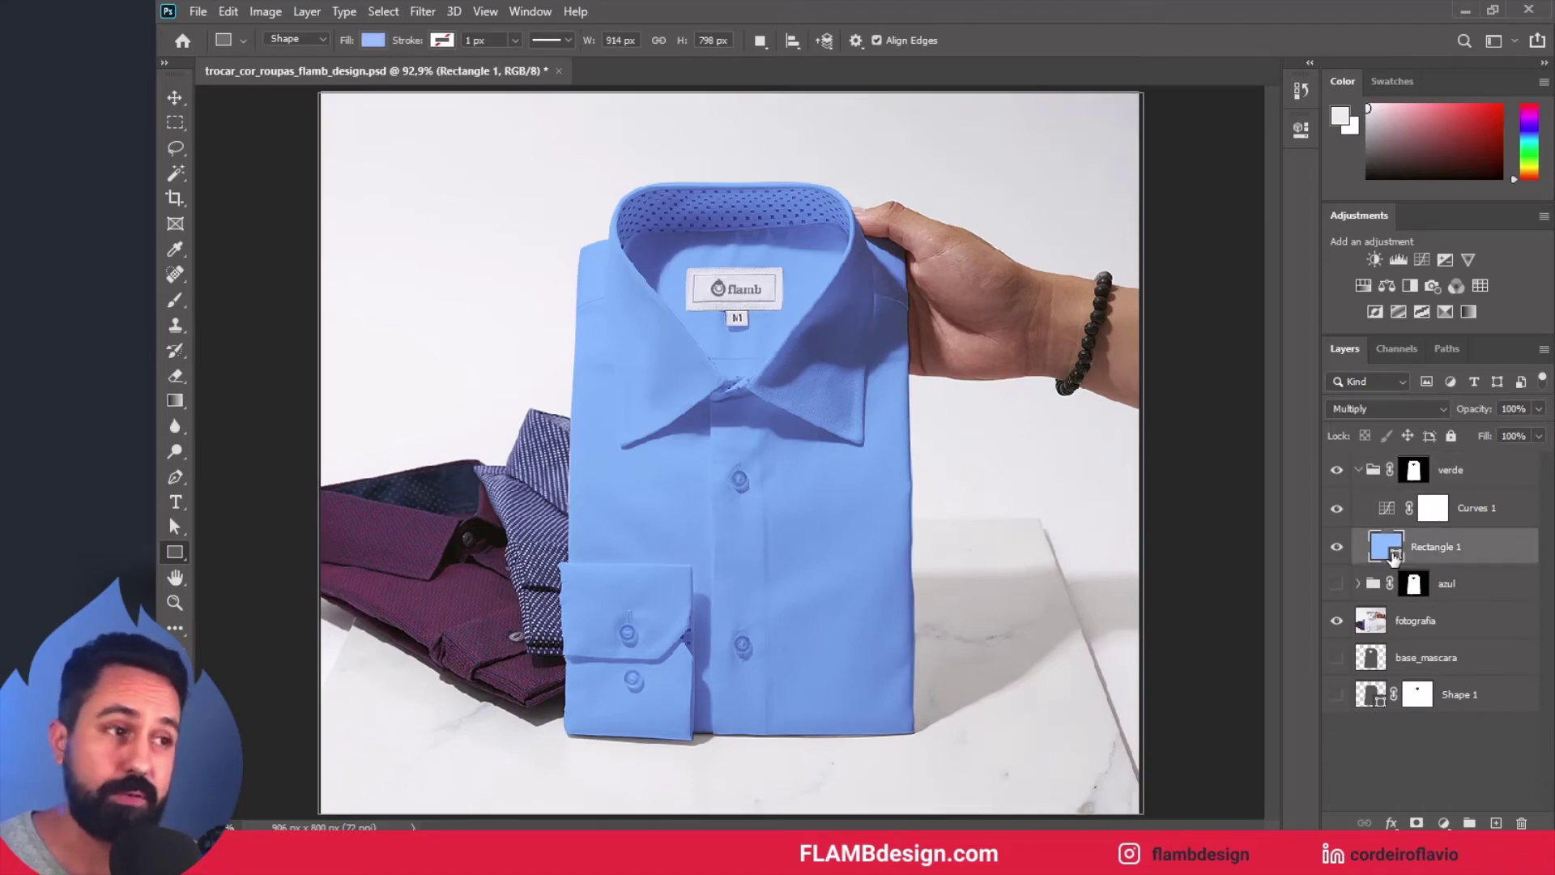
double_click(1391, 554)
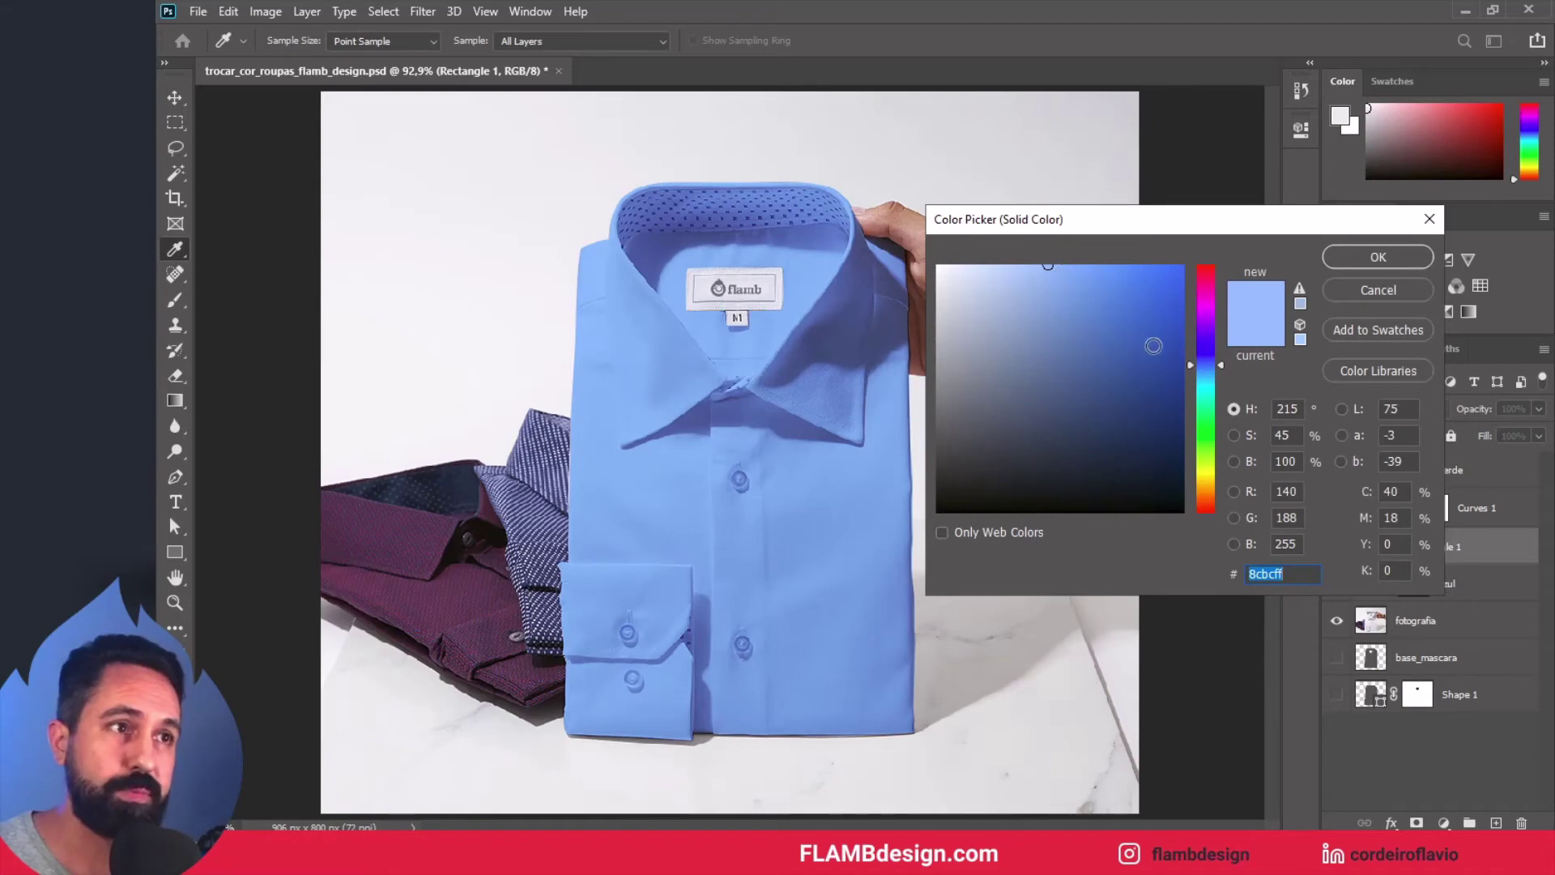
left_click_drag(1223, 362, 1218, 406)
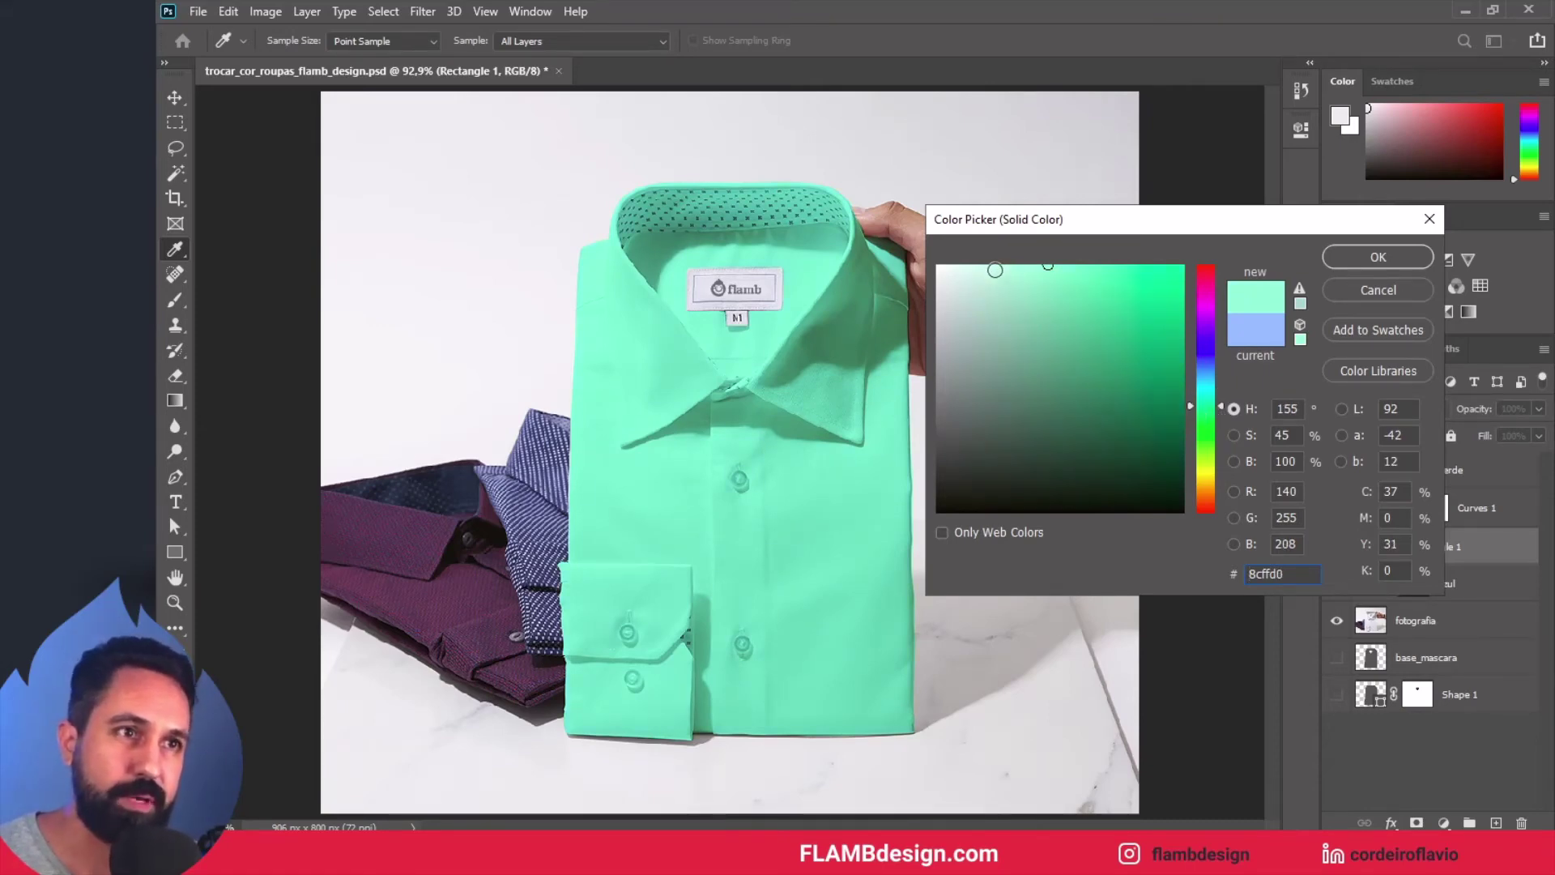
mouse_move(994, 270)
left_mouse_down()
mouse_move(1019, 267)
mouse_move(1008, 261)
left_mouse_up()
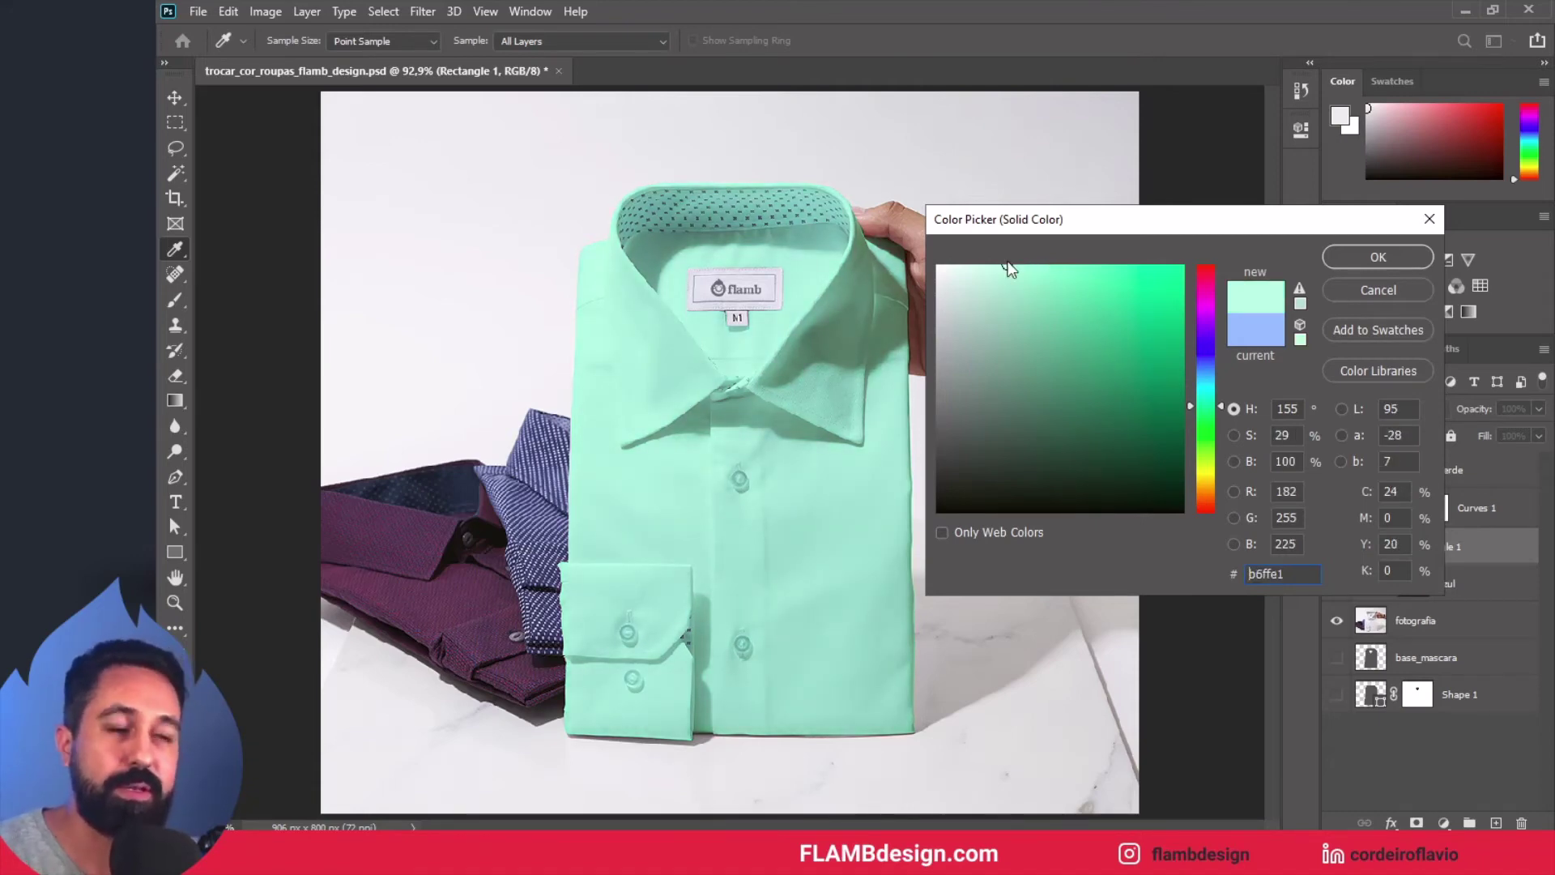
left_click_drag(1131, 234, 1273, 209)
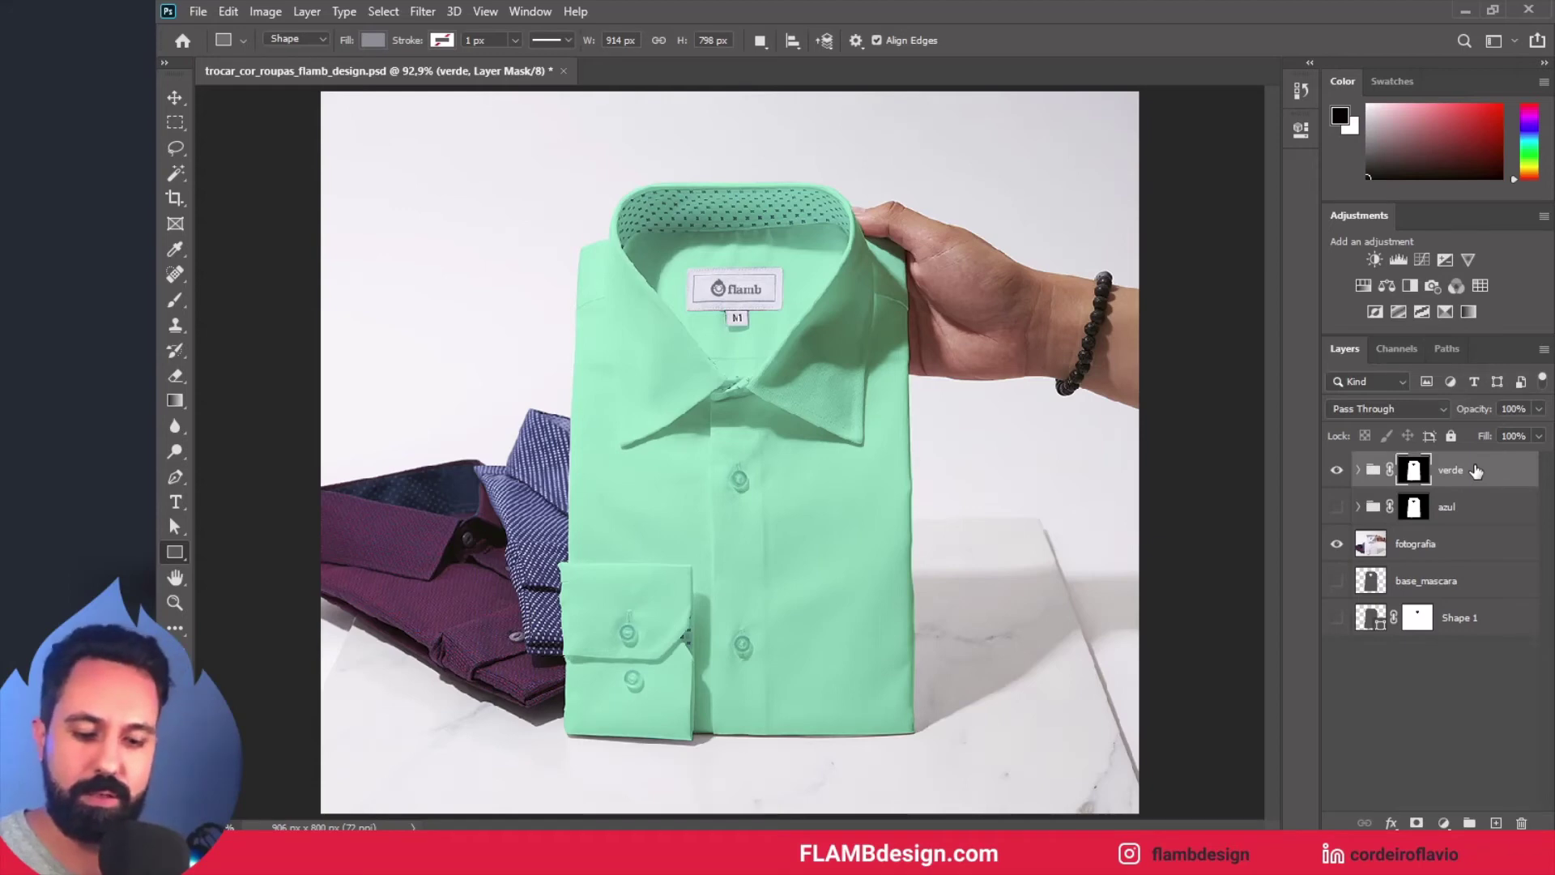
Step: Duplicate the verde group, hide the original, and rename the expanded copy 'preto'
key("ctrl+j")
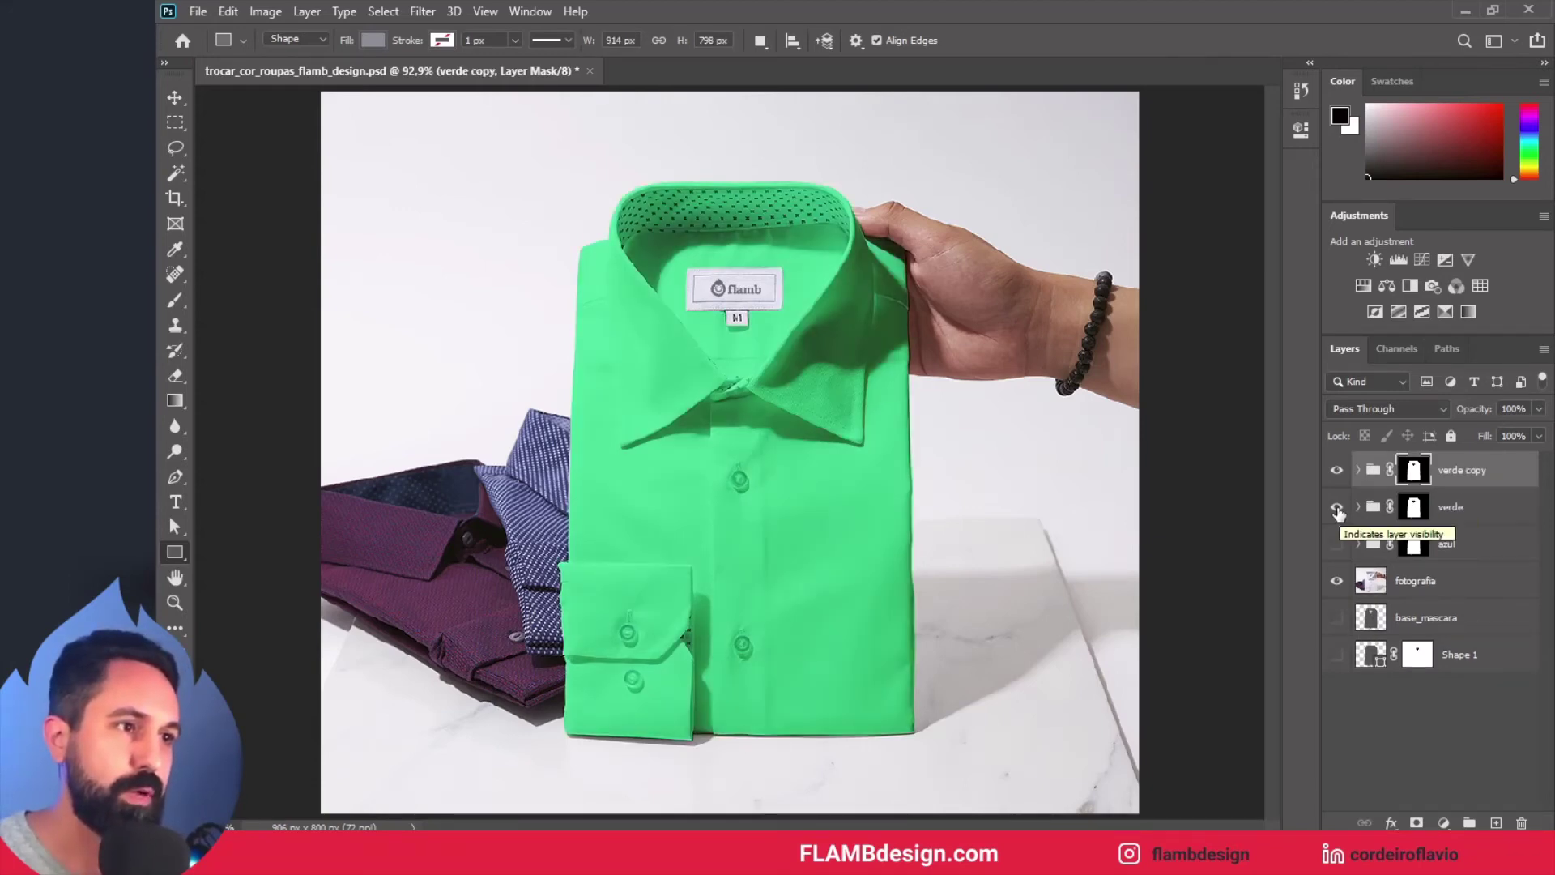
left_click(1336, 507)
double_click(1467, 471)
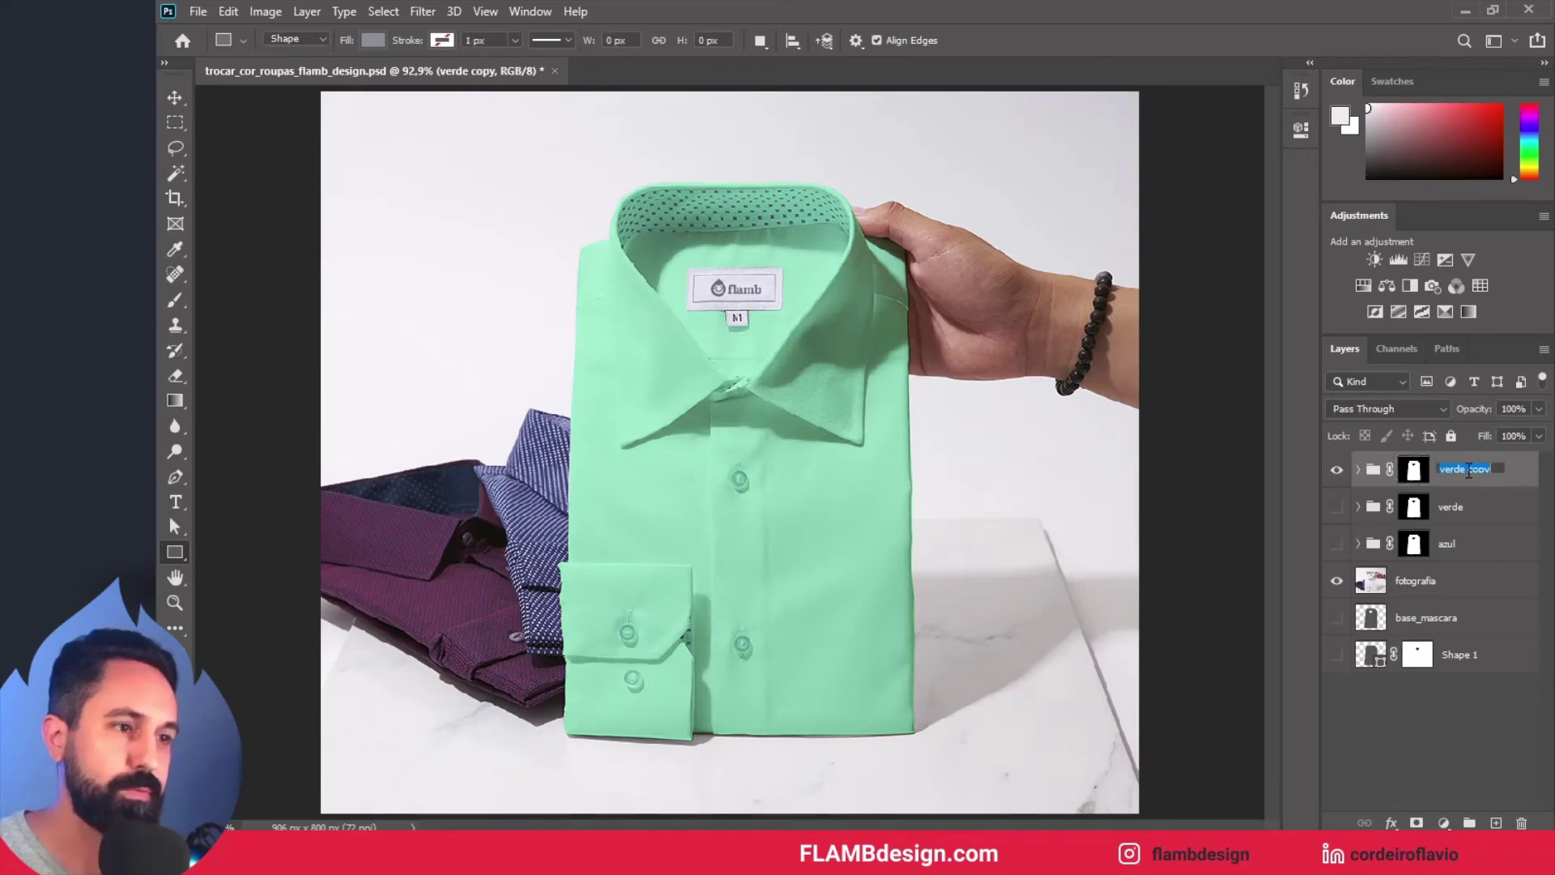
type("preto")
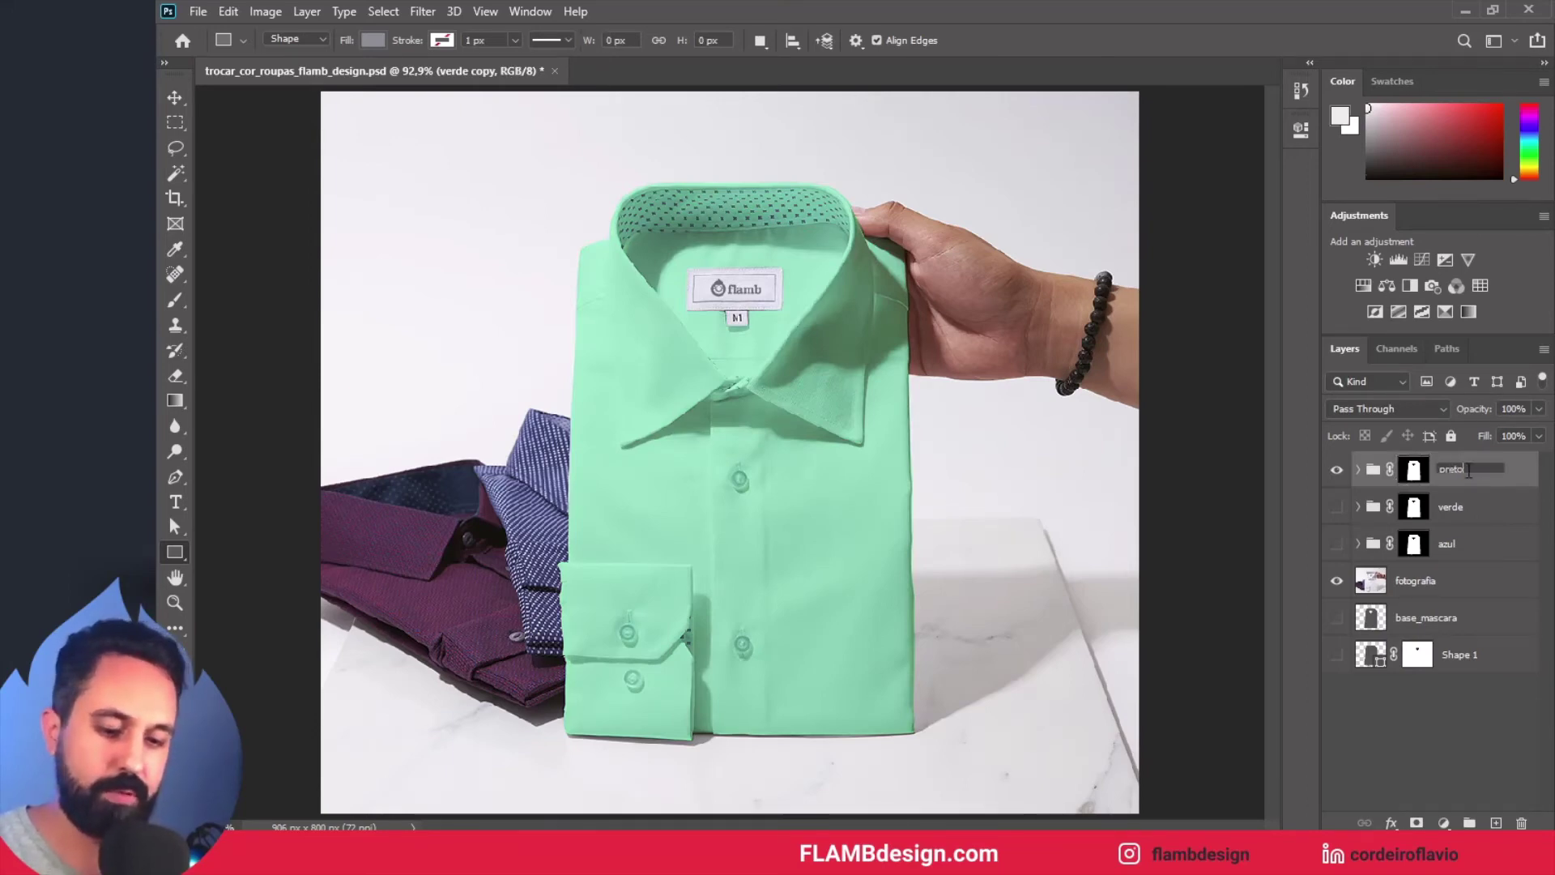
key("Return")
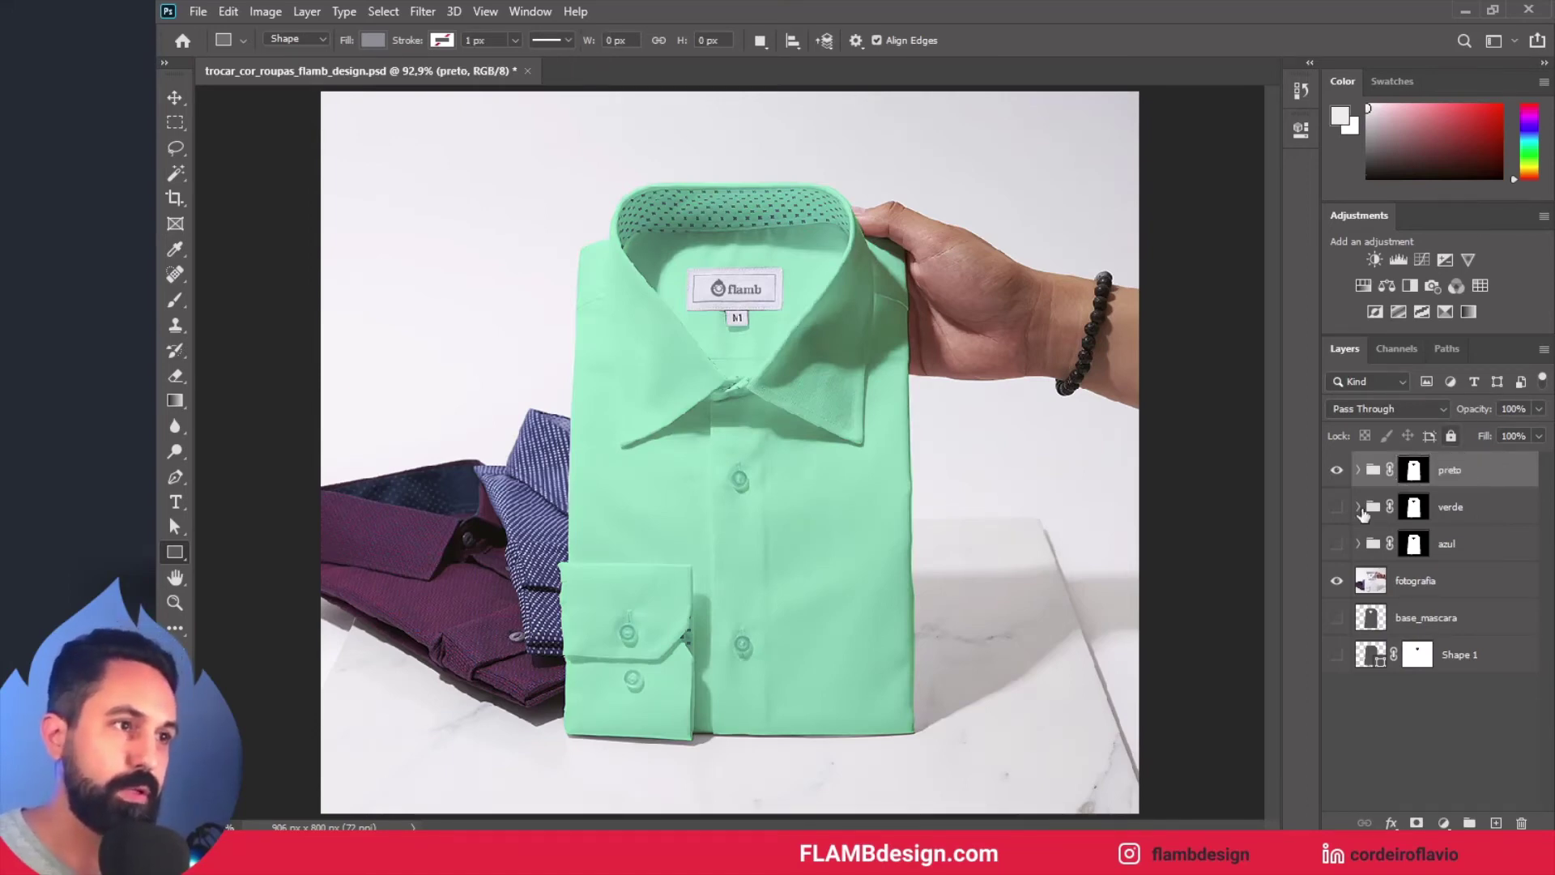
left_click(1356, 474)
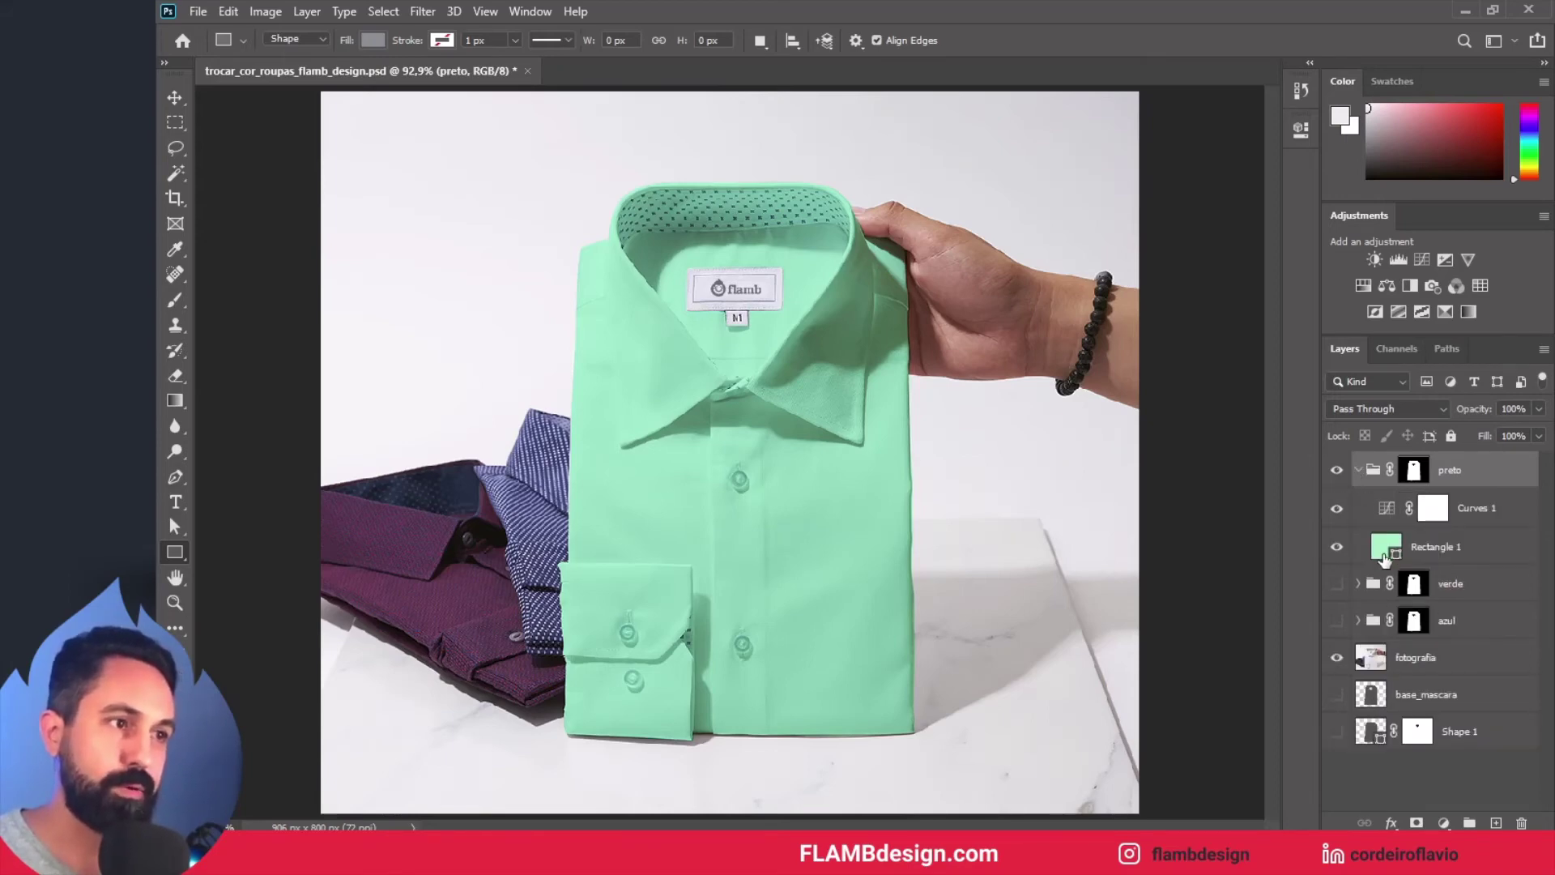
Step: Preview black, white and grey-green fills on preto's Rectangle 1, then cancel to keep mint green
left_click(1395, 558)
double_click(1394, 556)
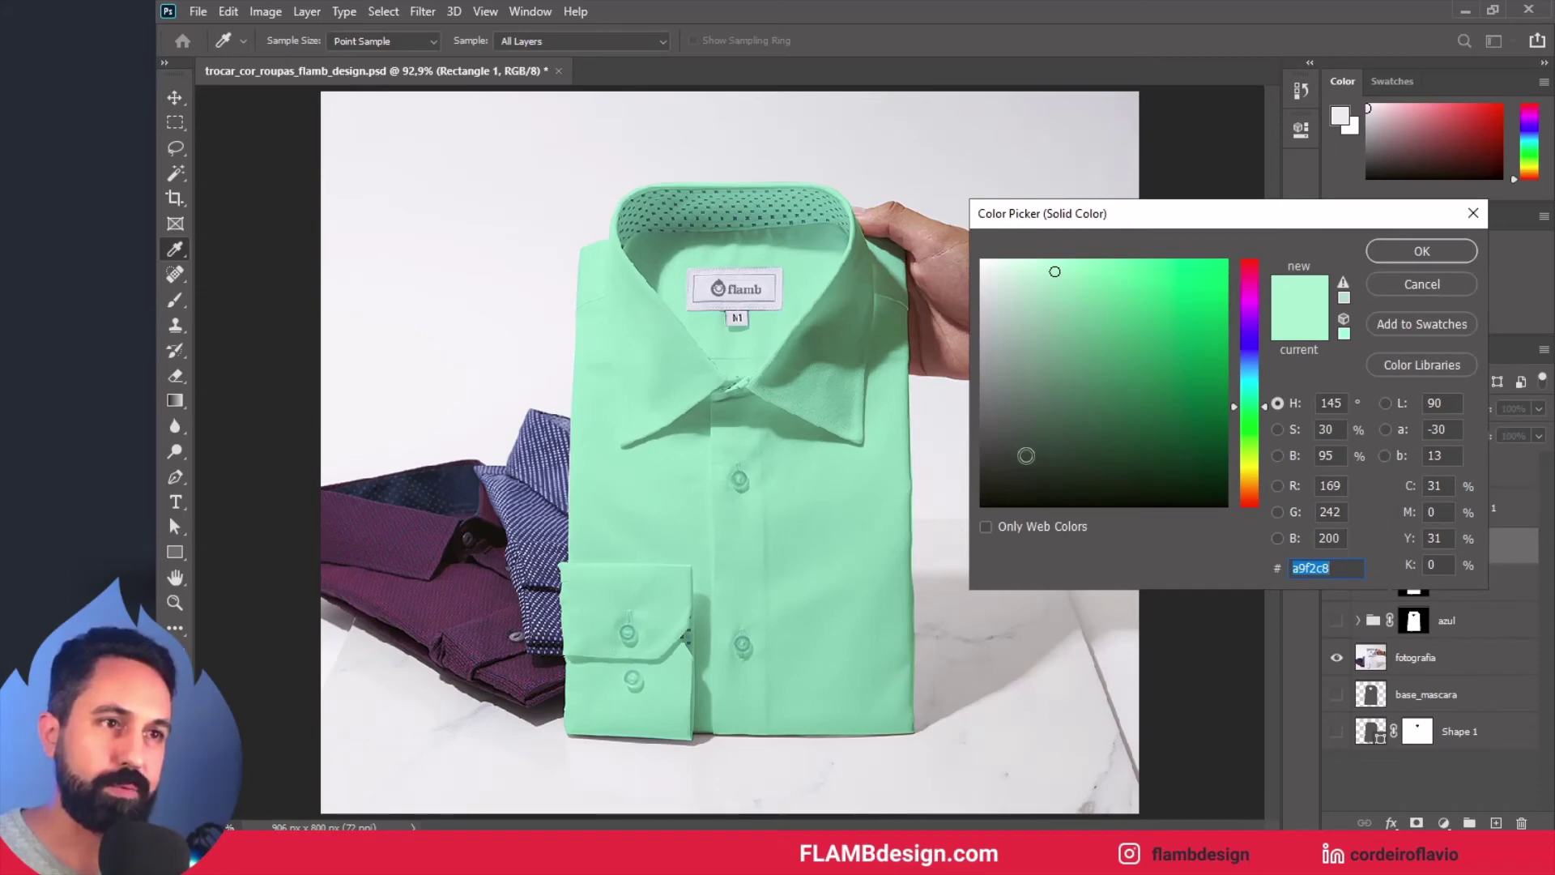
left_click(990, 467)
left_click_drag(980, 503, 975, 508)
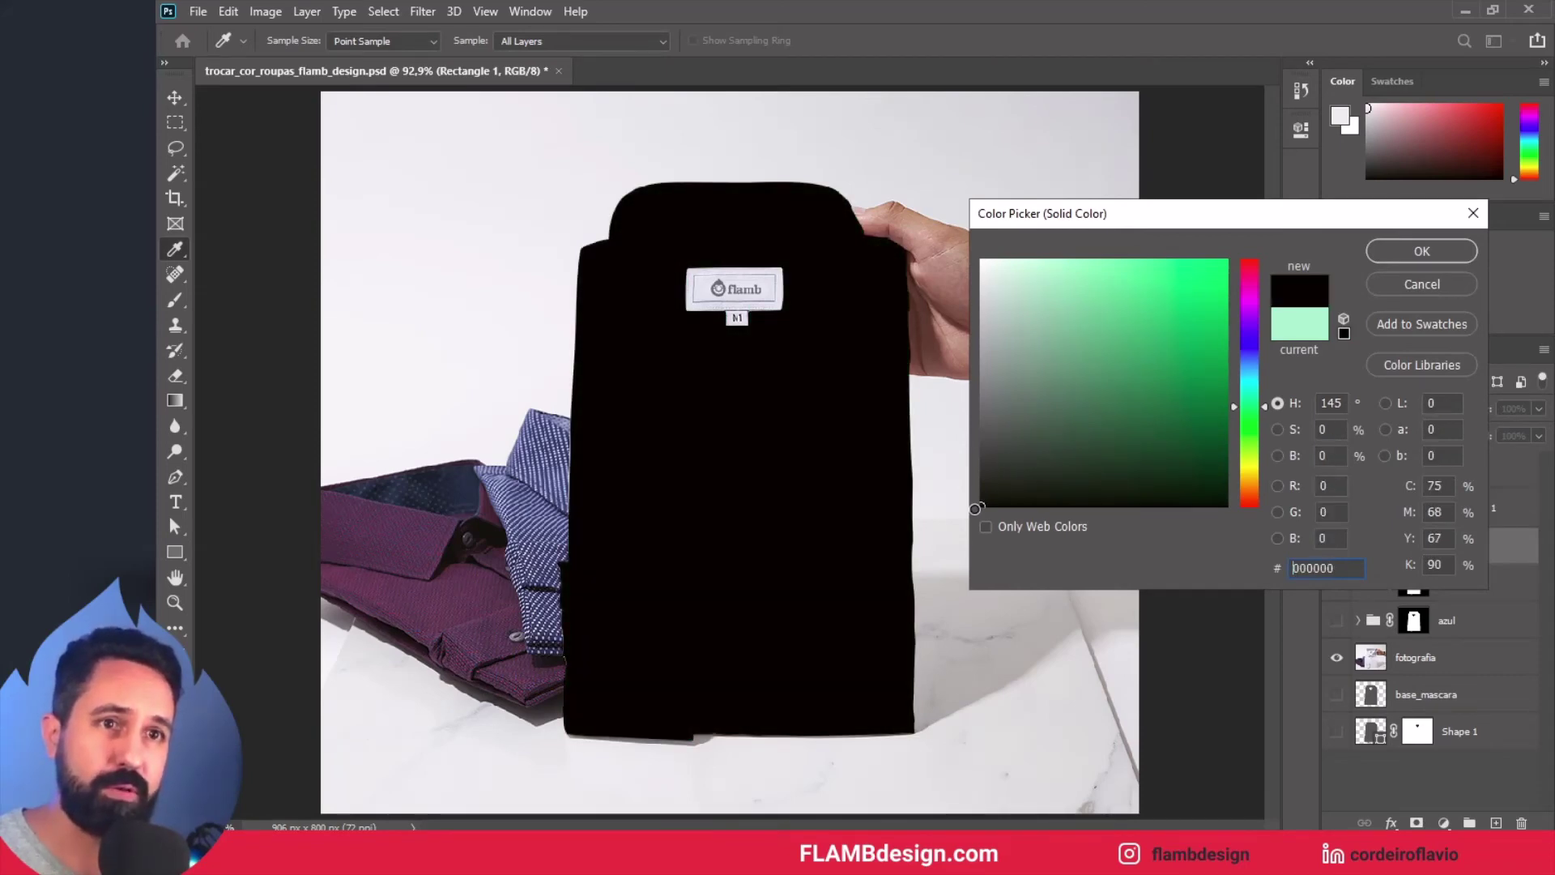
left_click(976, 511)
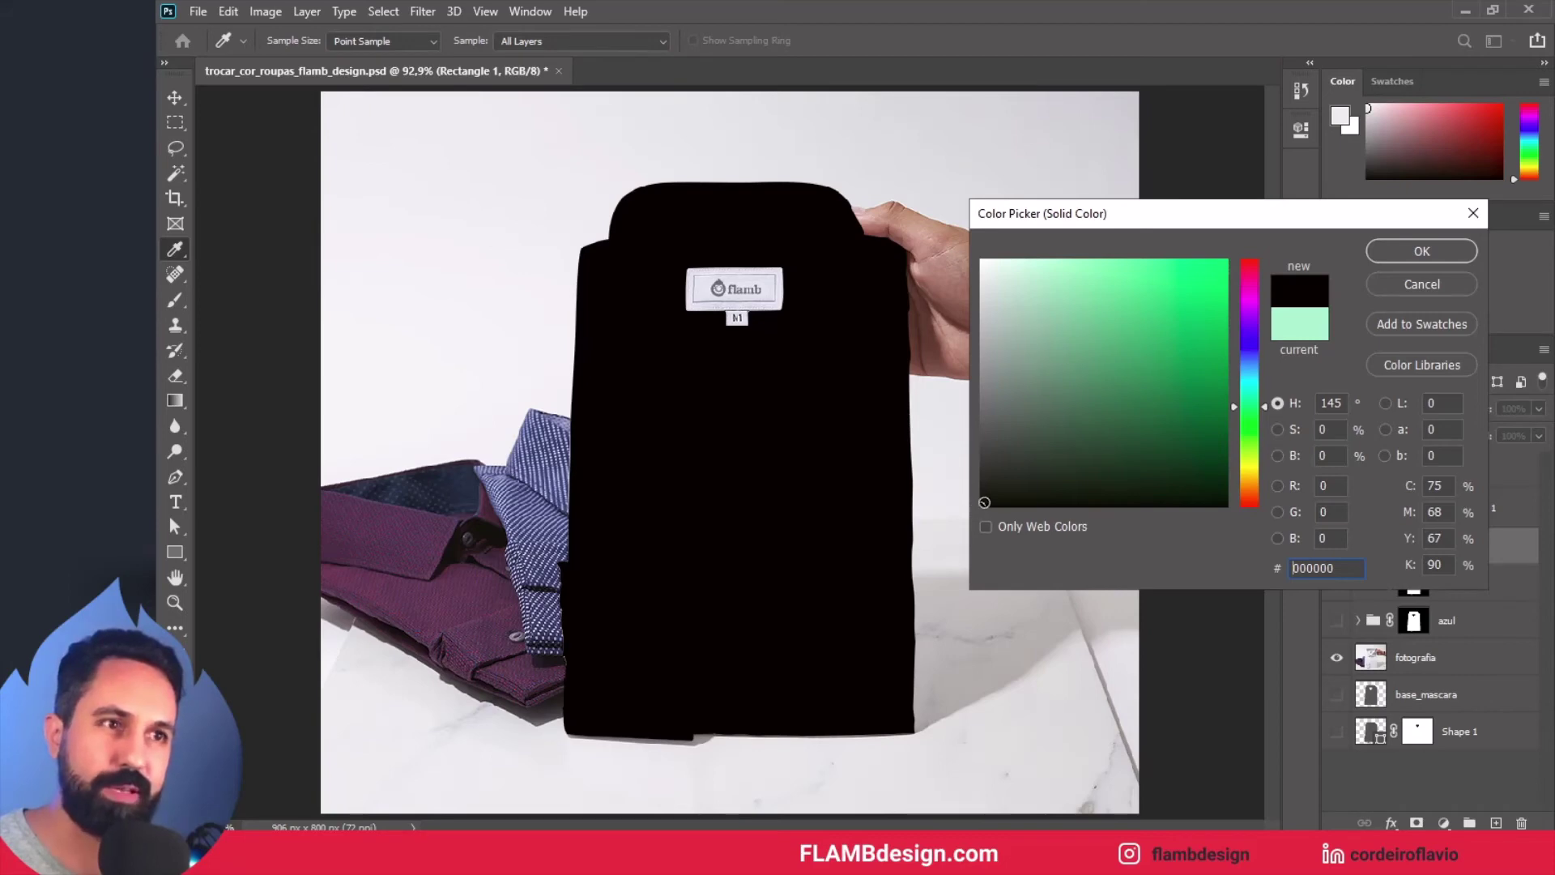
left_click(975, 512)
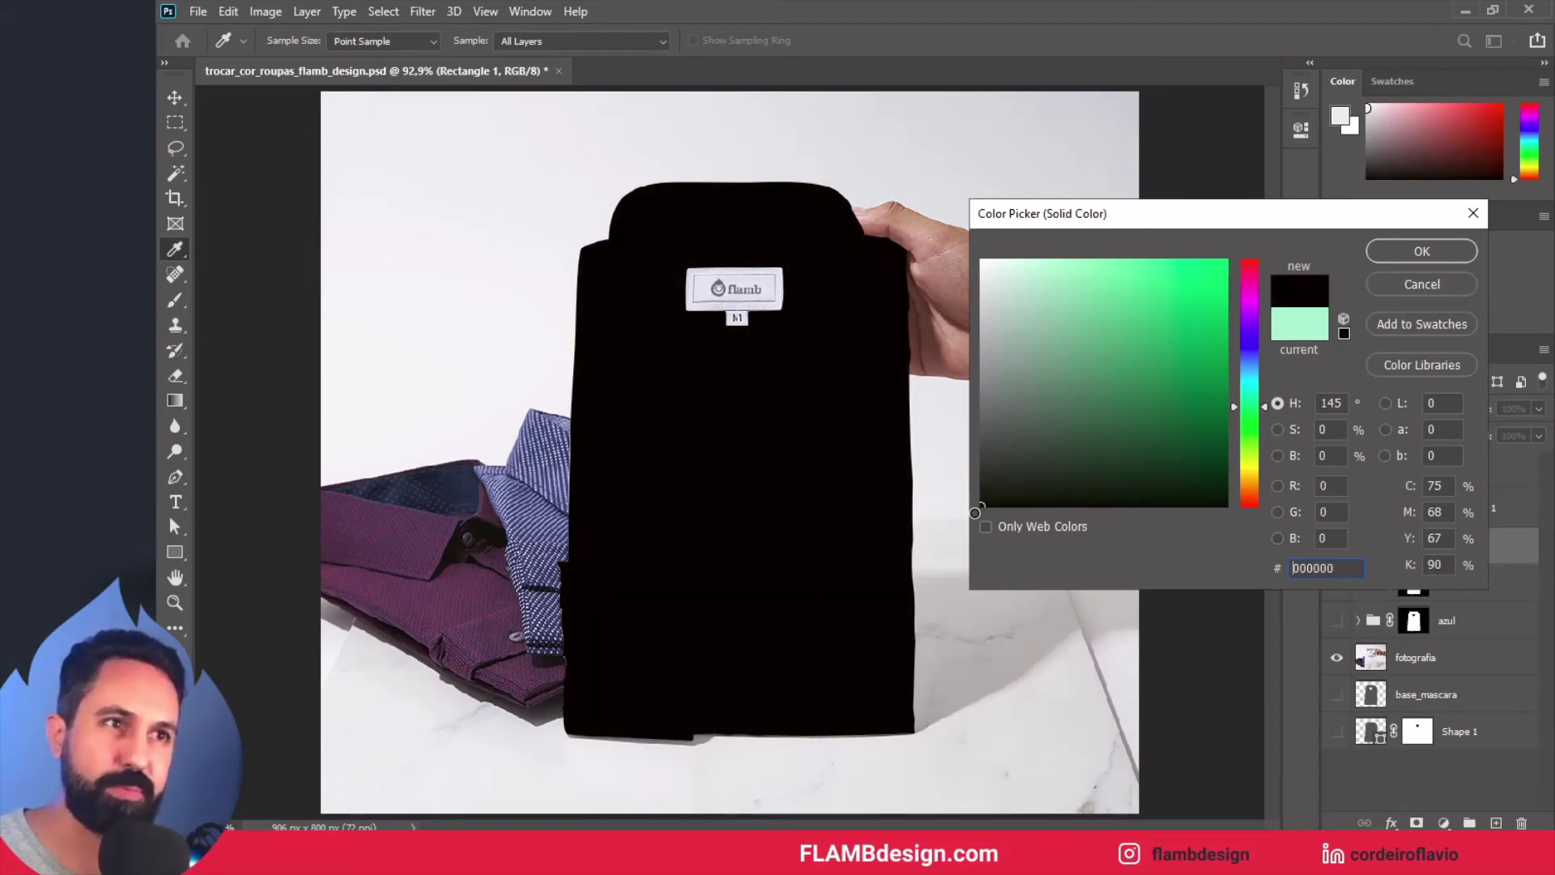
mouse_move(975, 513)
left_mouse_down()
mouse_move(1024, 295)
mouse_move(969, 253)
left_mouse_up()
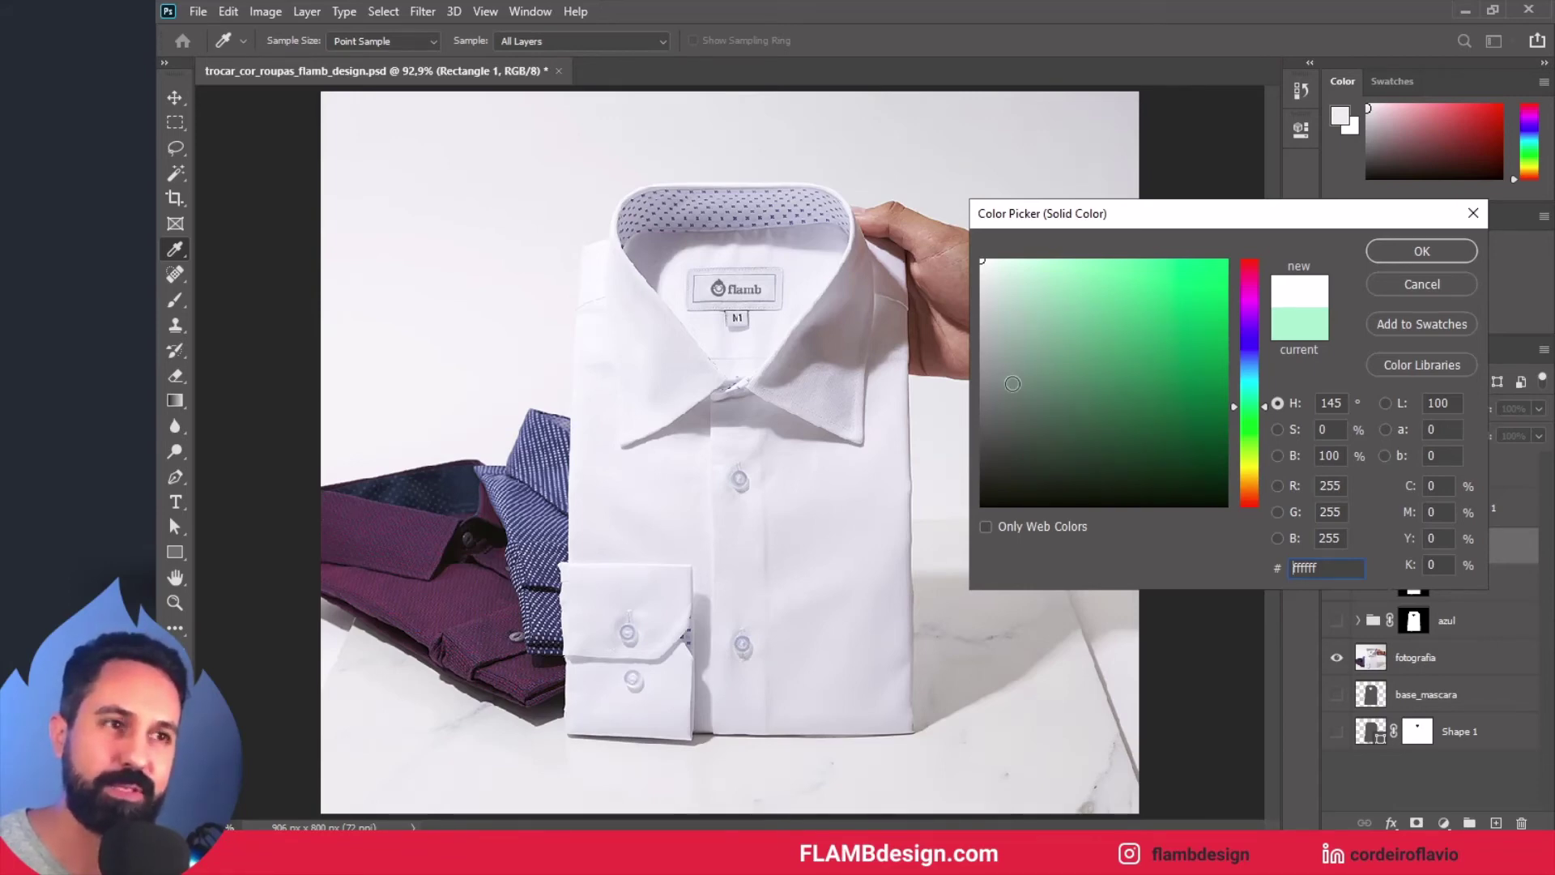
left_click_drag(1004, 441, 972, 517)
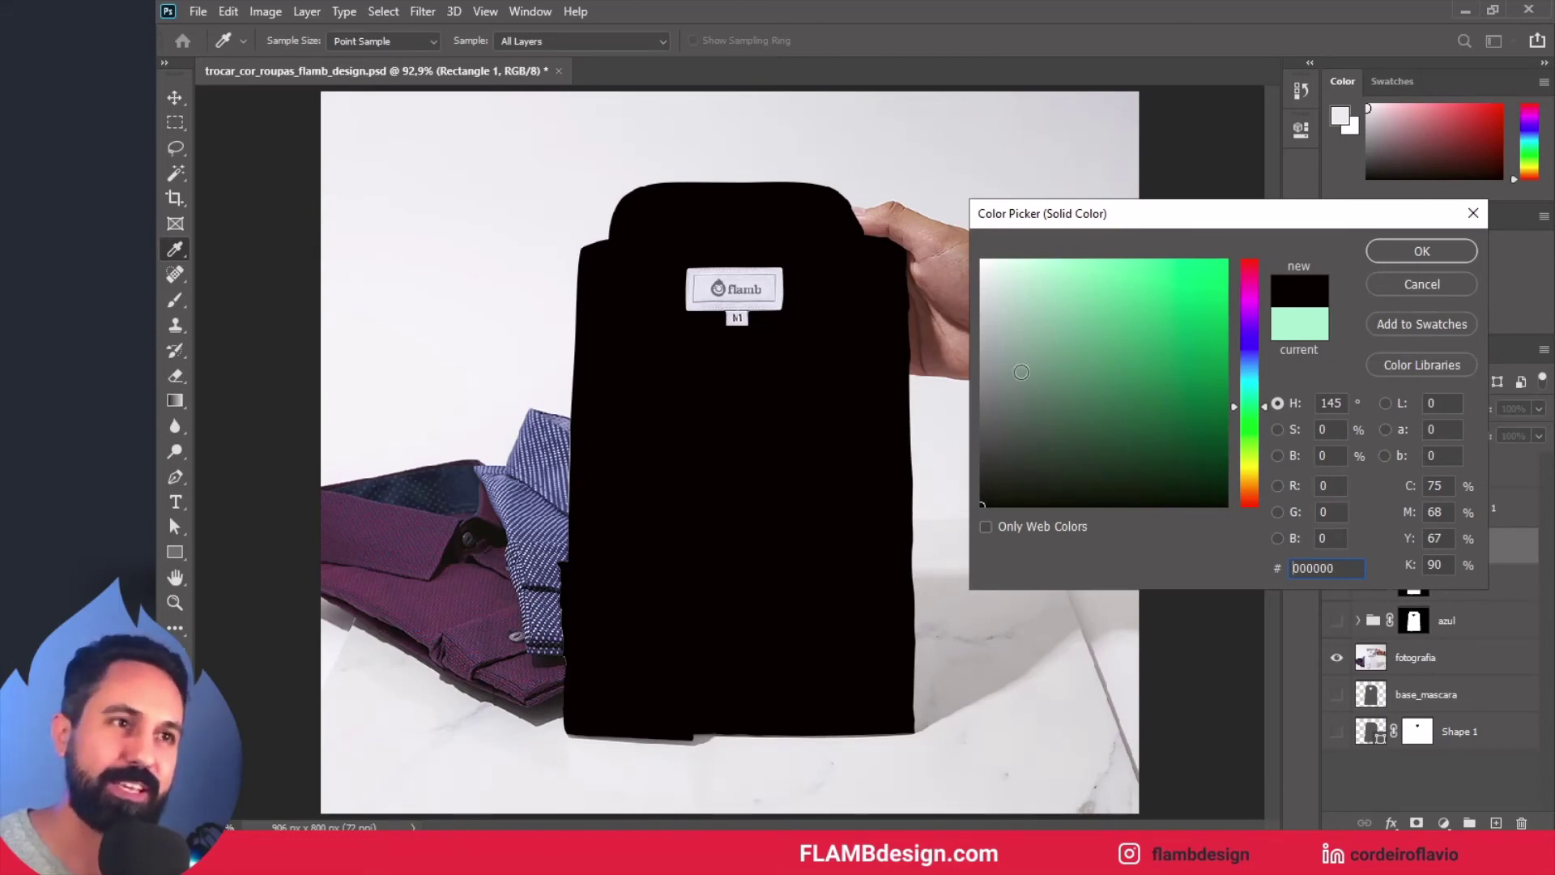
left_click(997, 326)
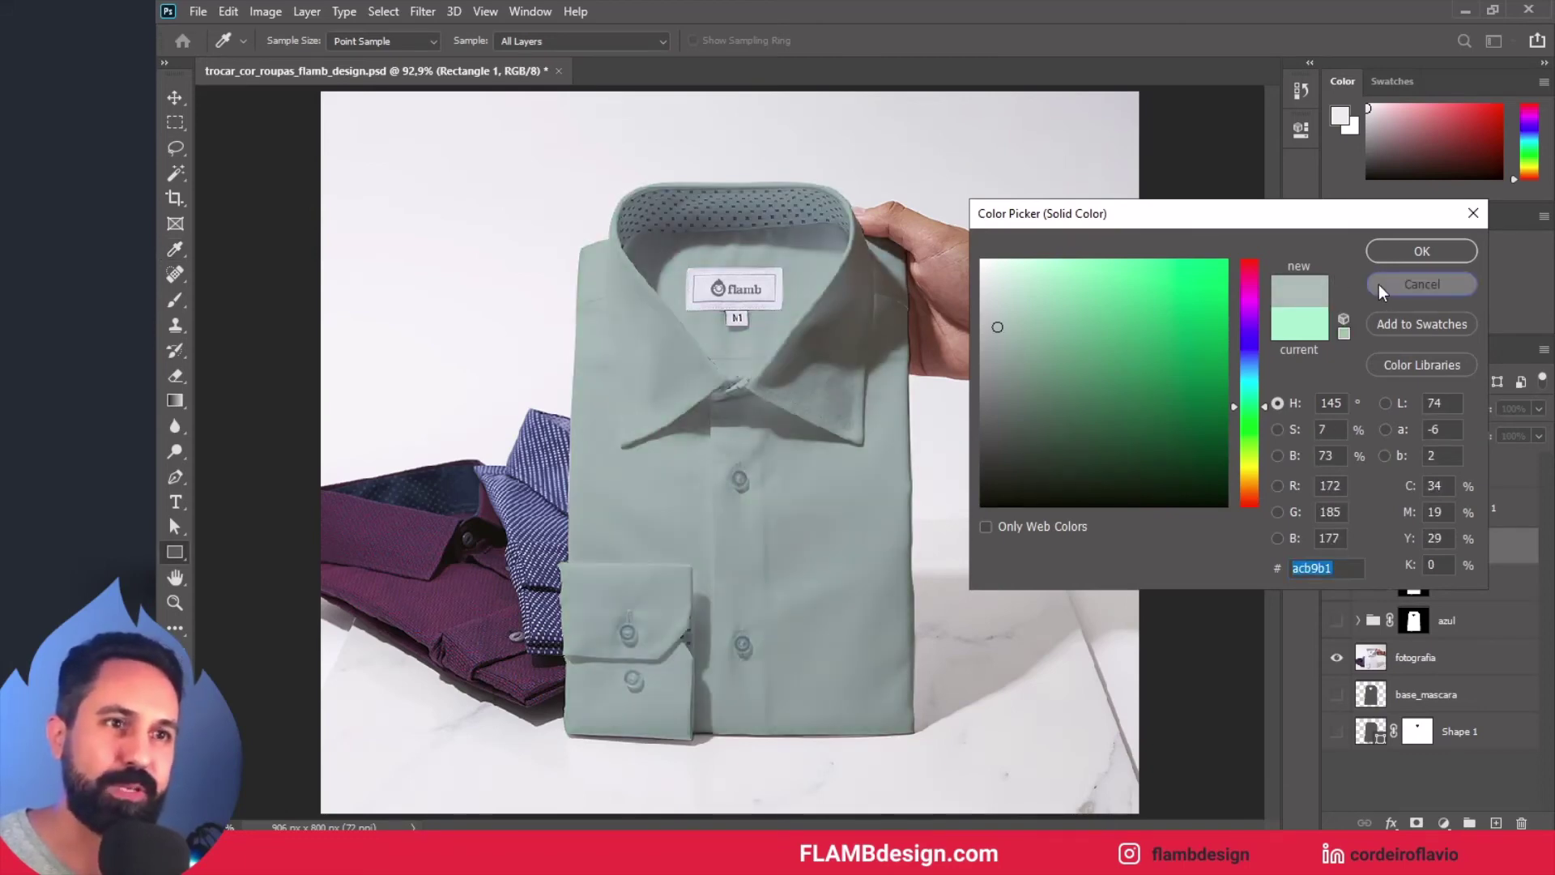
left_click(1421, 283)
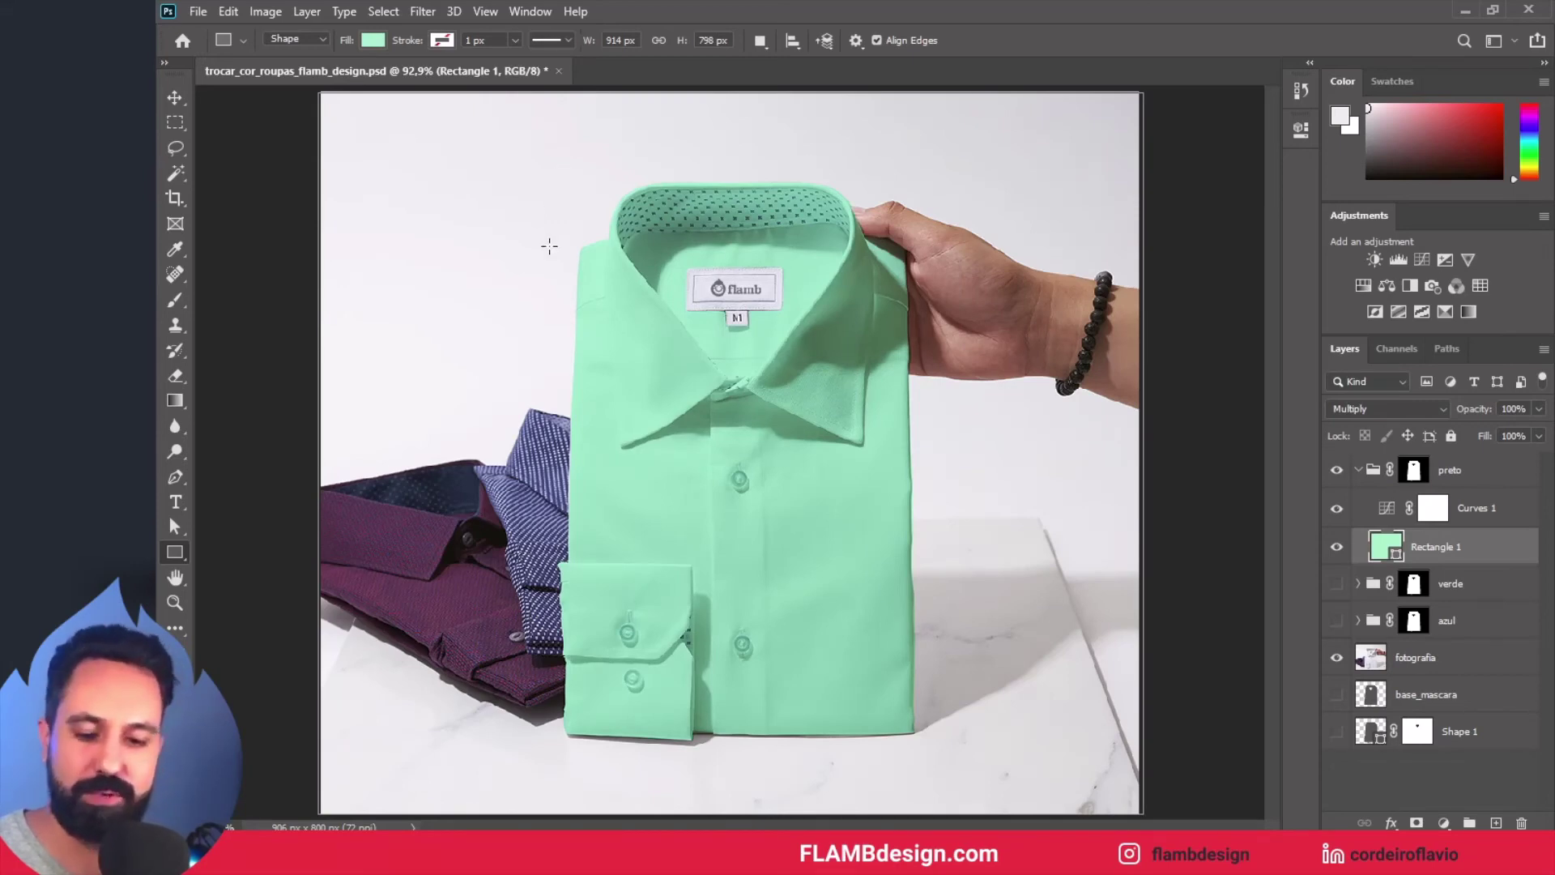
Step: Switch to the Brush and edit the foreground colour's CMYK values in the picker
key("b")
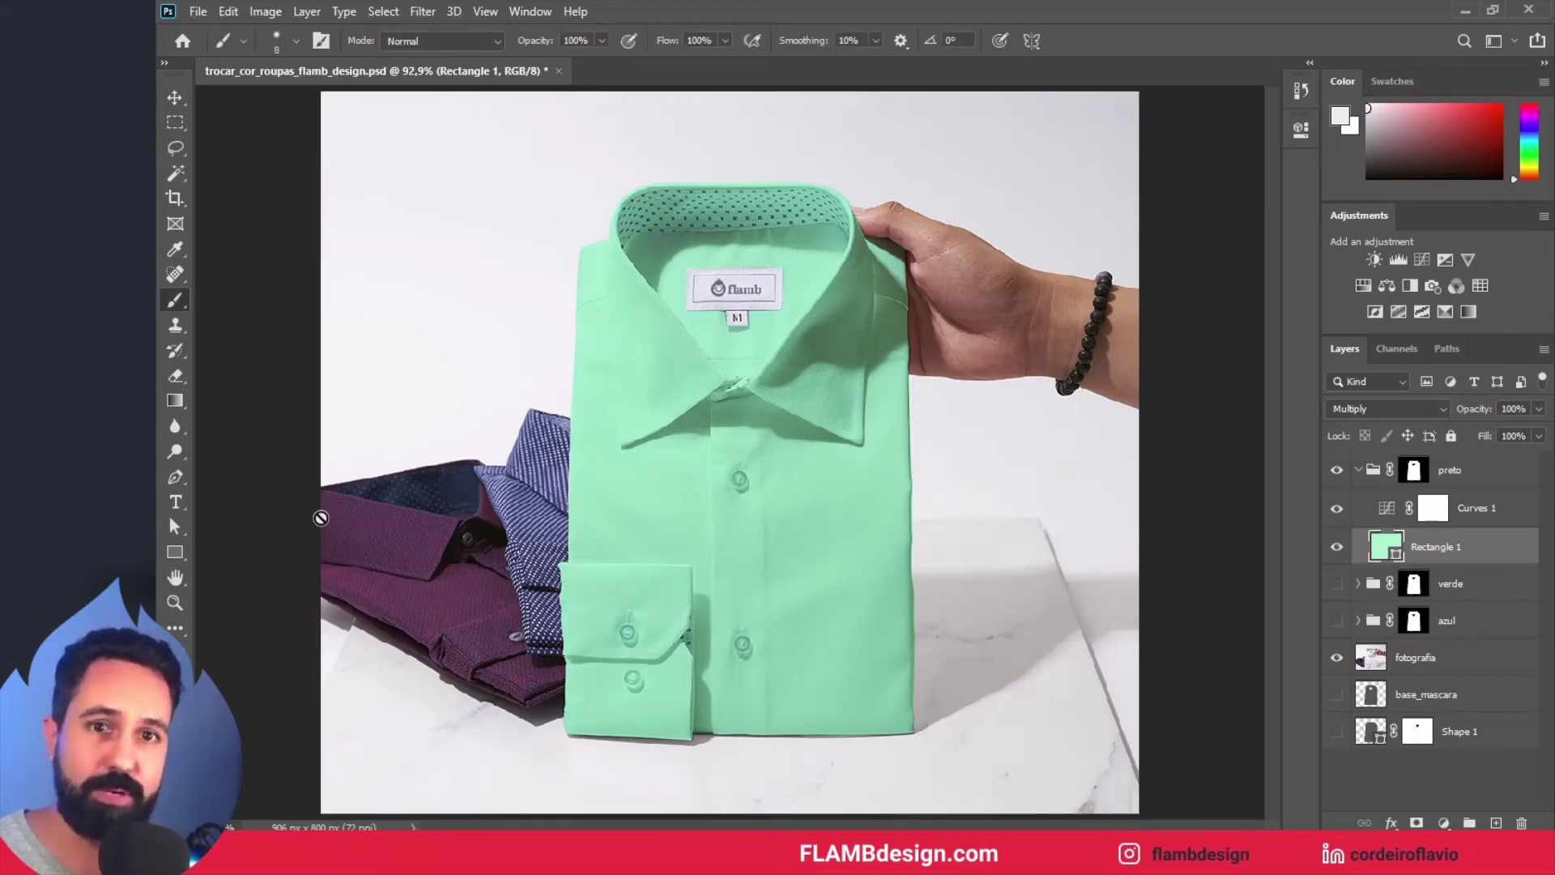
left_click(1339, 117)
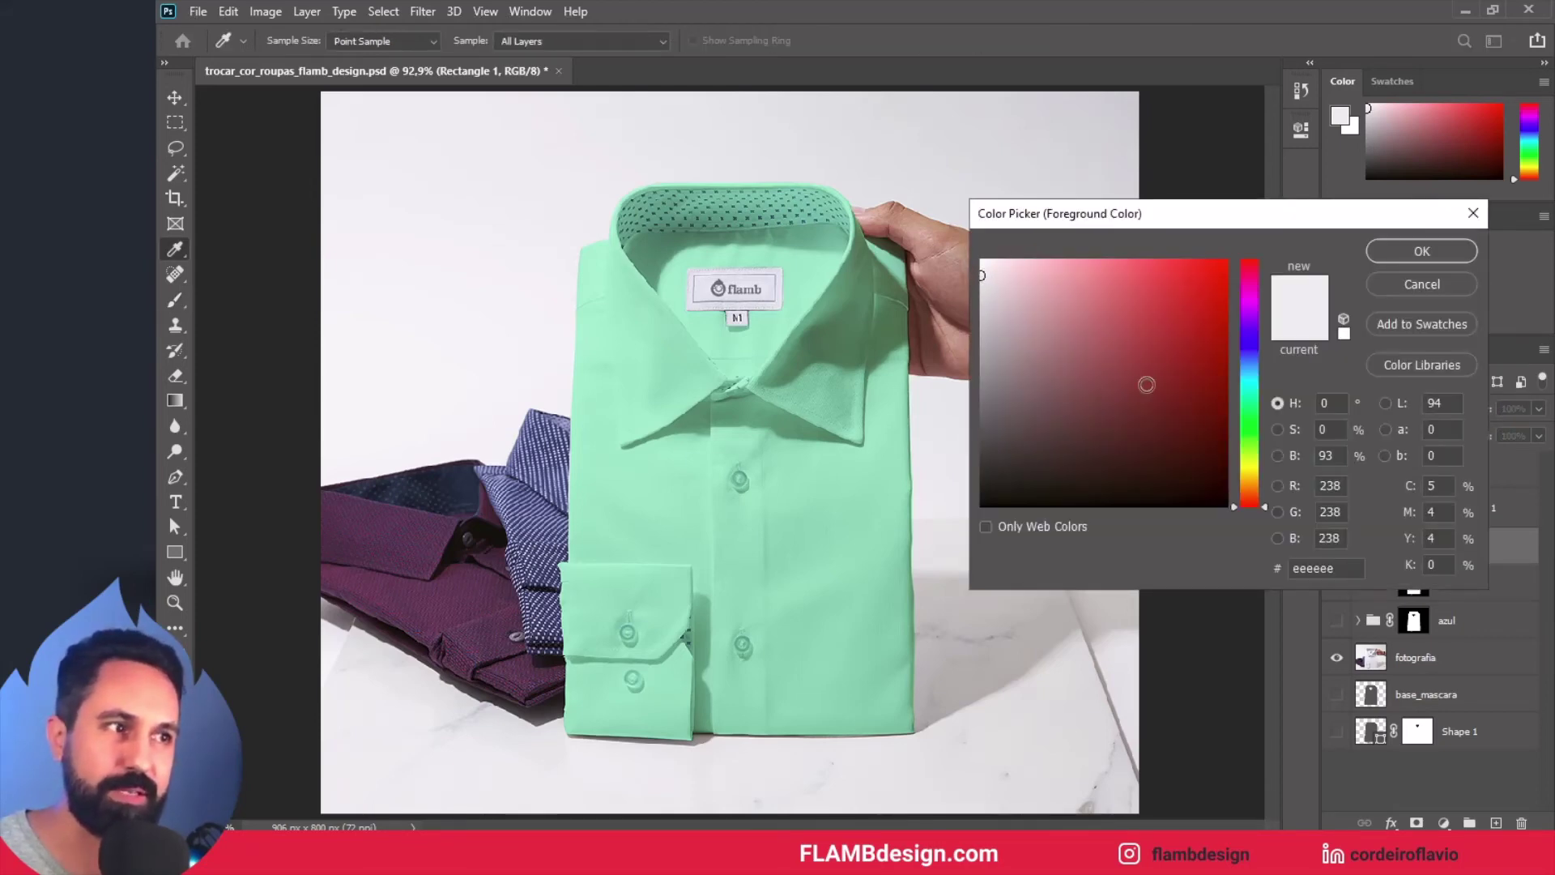
left_click(1433, 486)
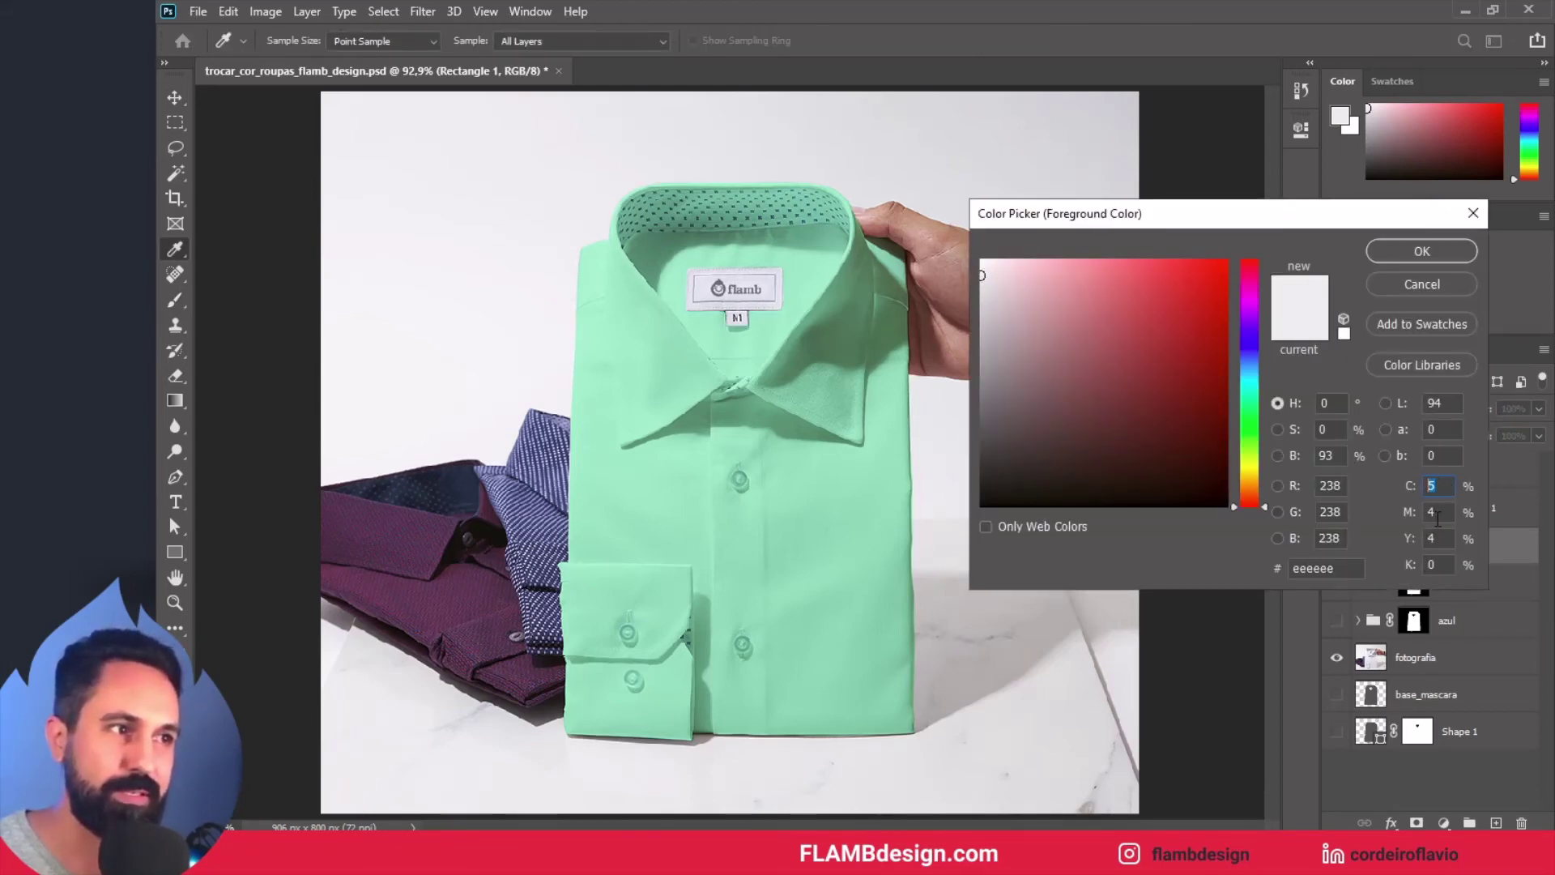
left_click(1438, 512)
left_click(1430, 538)
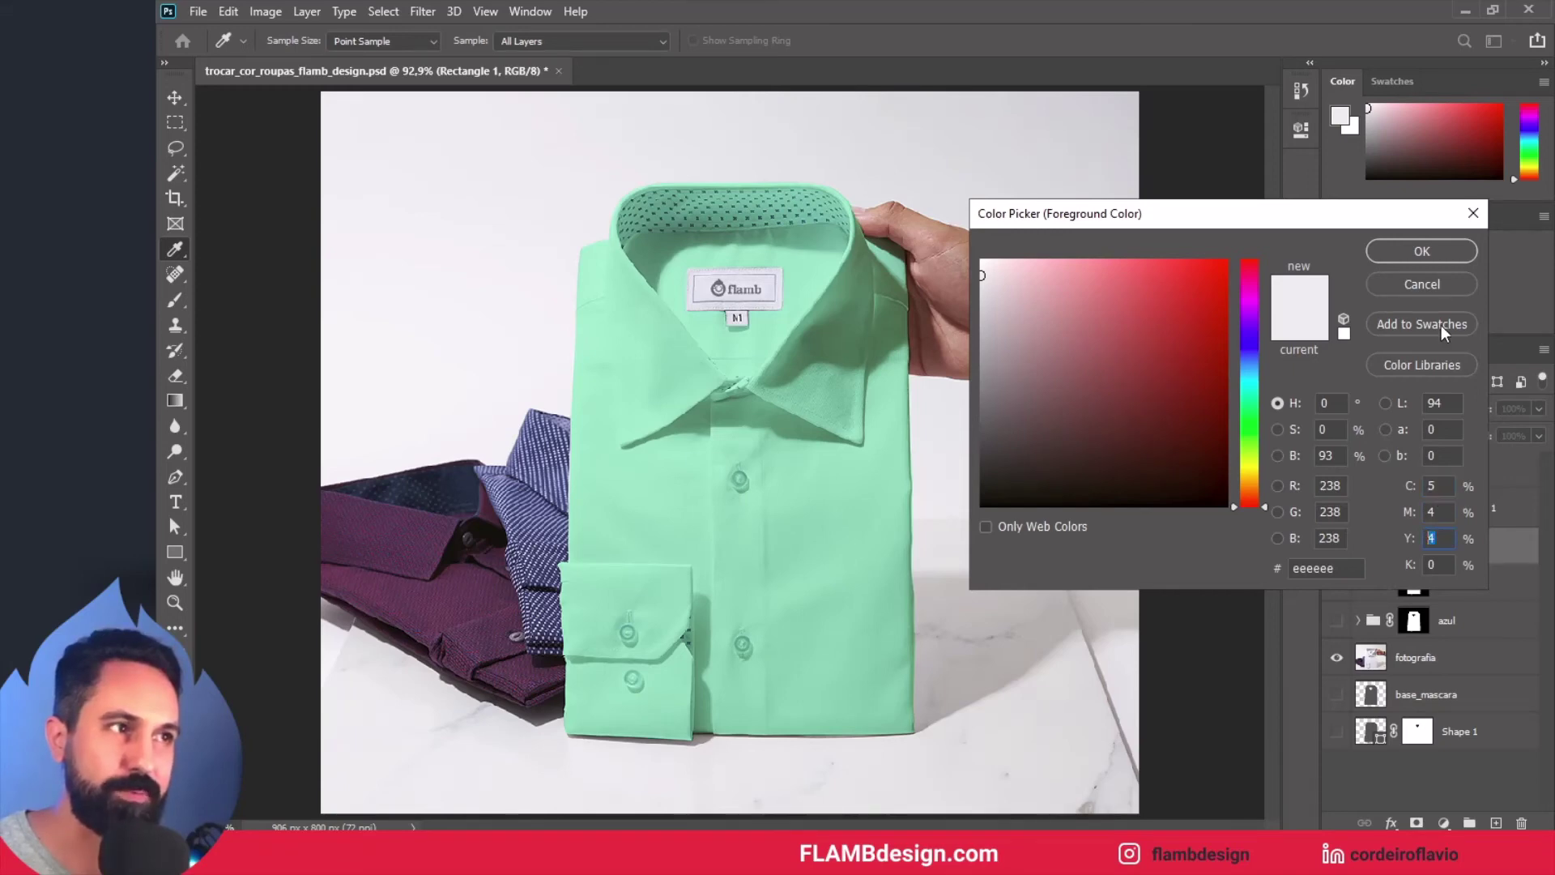
left_click(1422, 251)
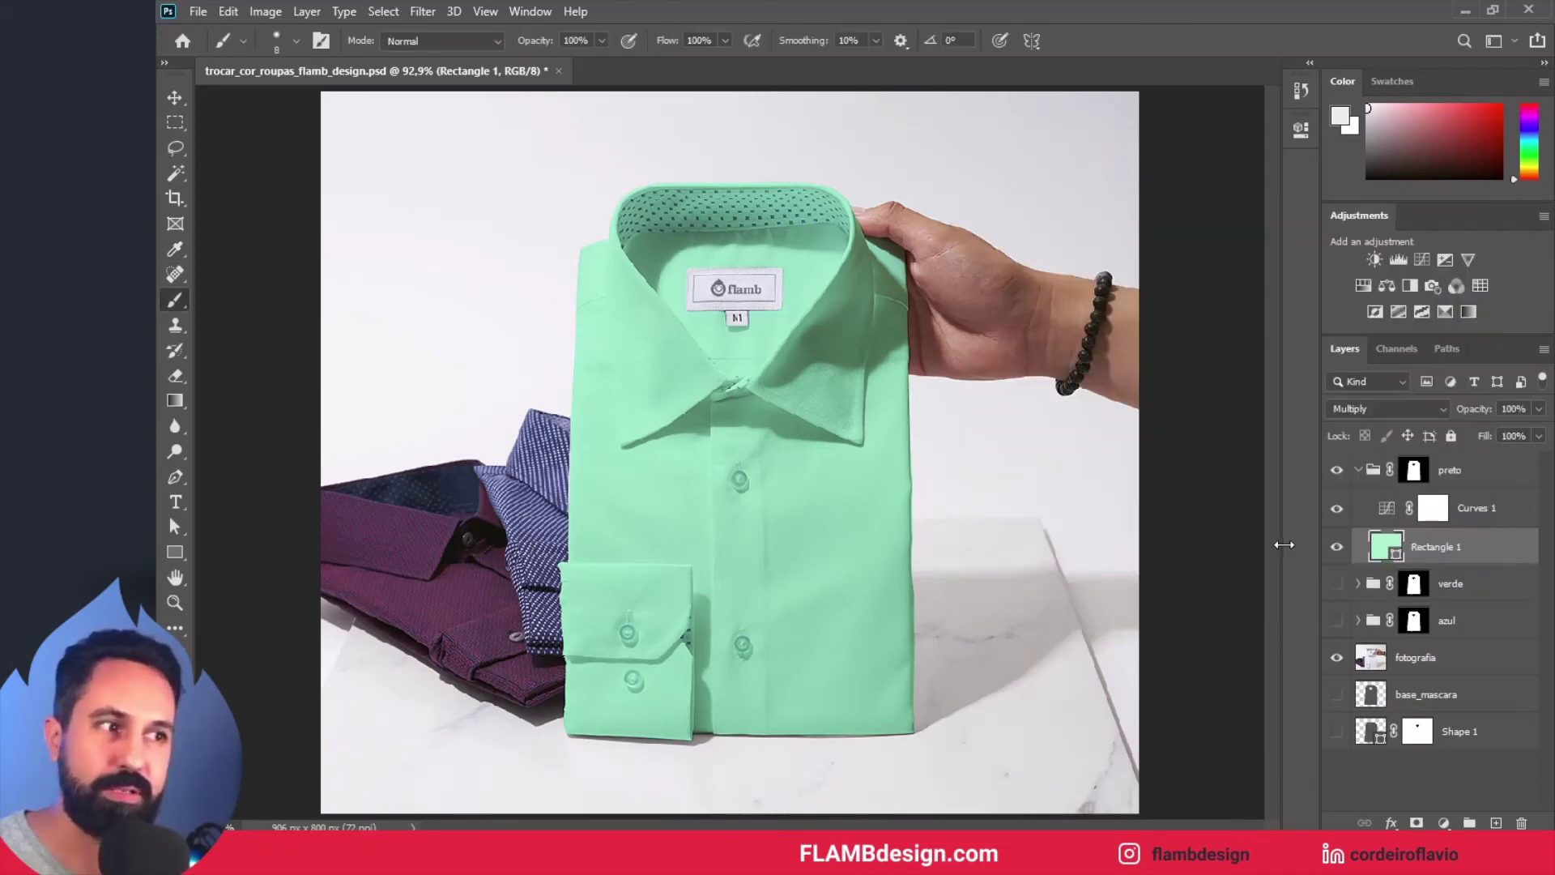
Step: Change preto's Rectangle 1 fill to dark neutral gray 454545, making the shirt nearly black
double_click(1393, 558)
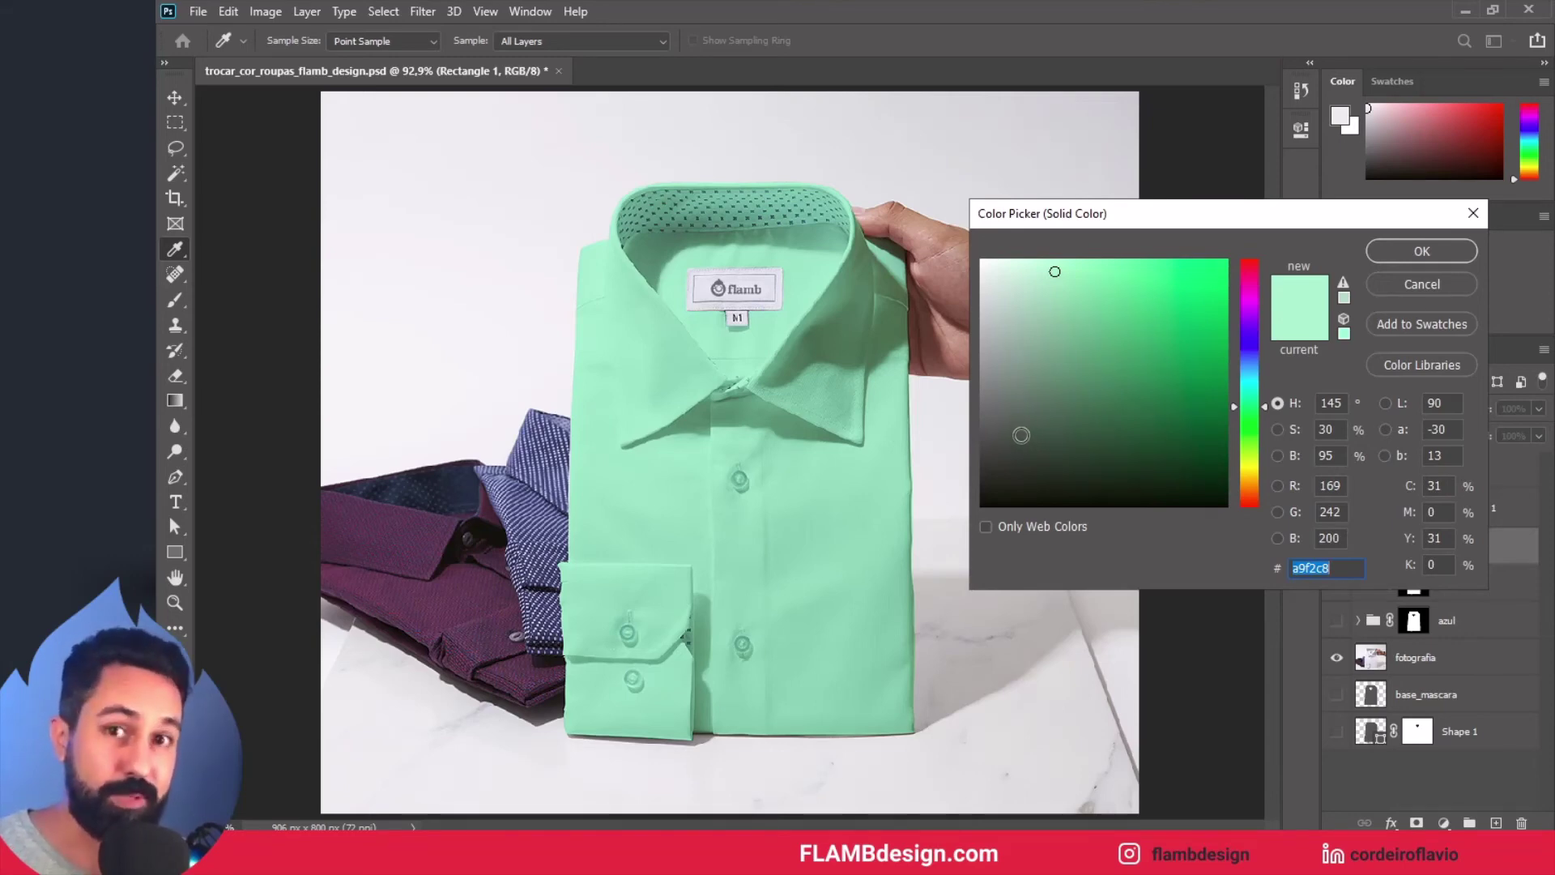
left_click_drag(1021, 435, 964, 440)
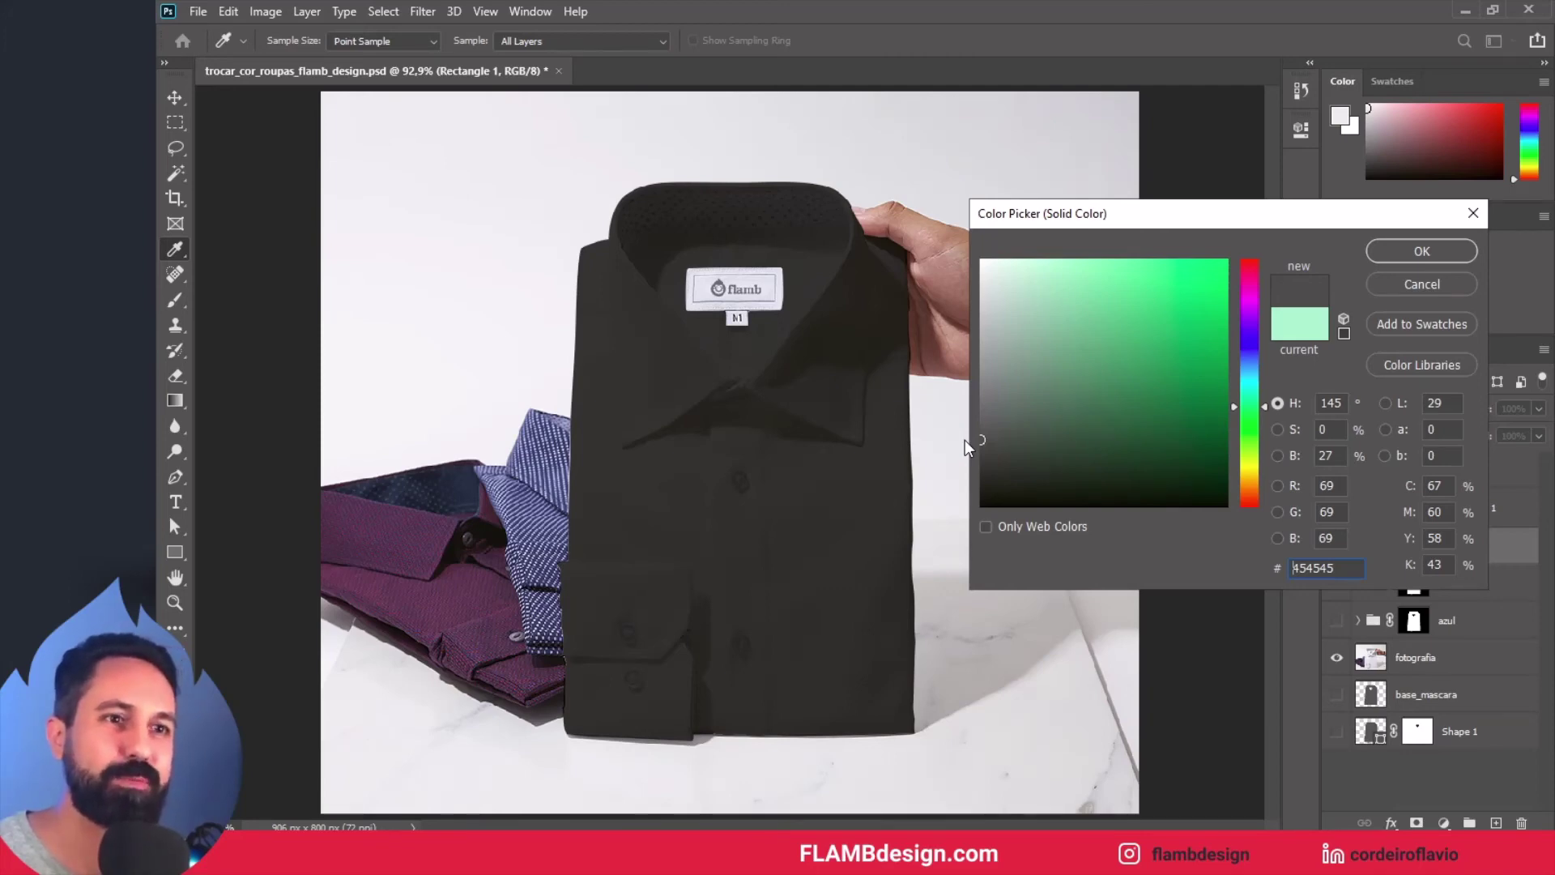
left_click(1427, 248)
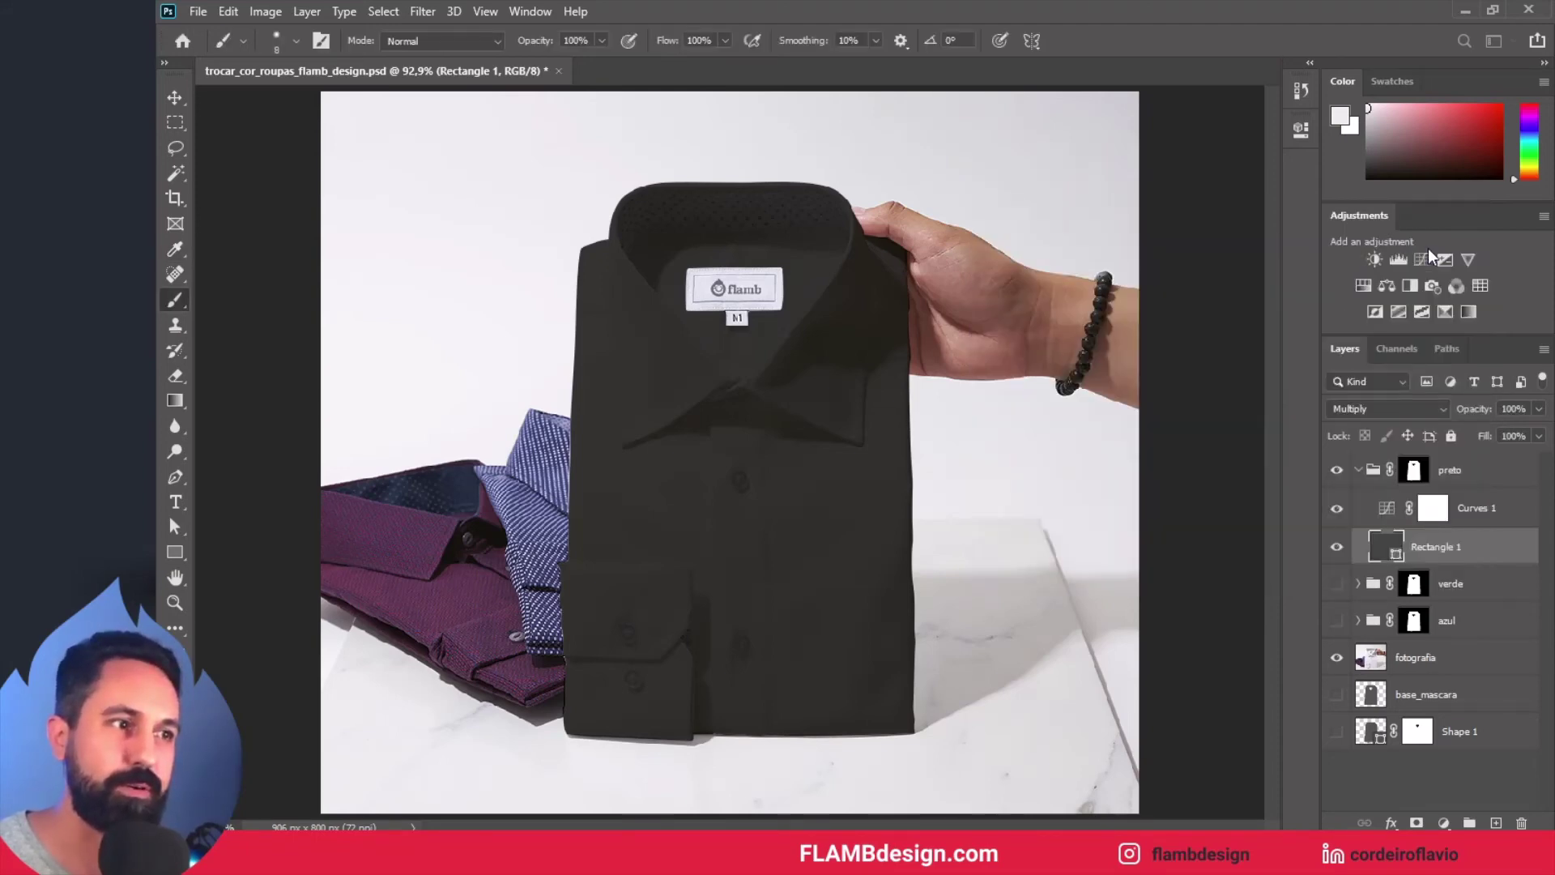
Step: Add Curves 2 above Curves 1 and bend its RGB curve up to brighten the shirt
left_click(1433, 508)
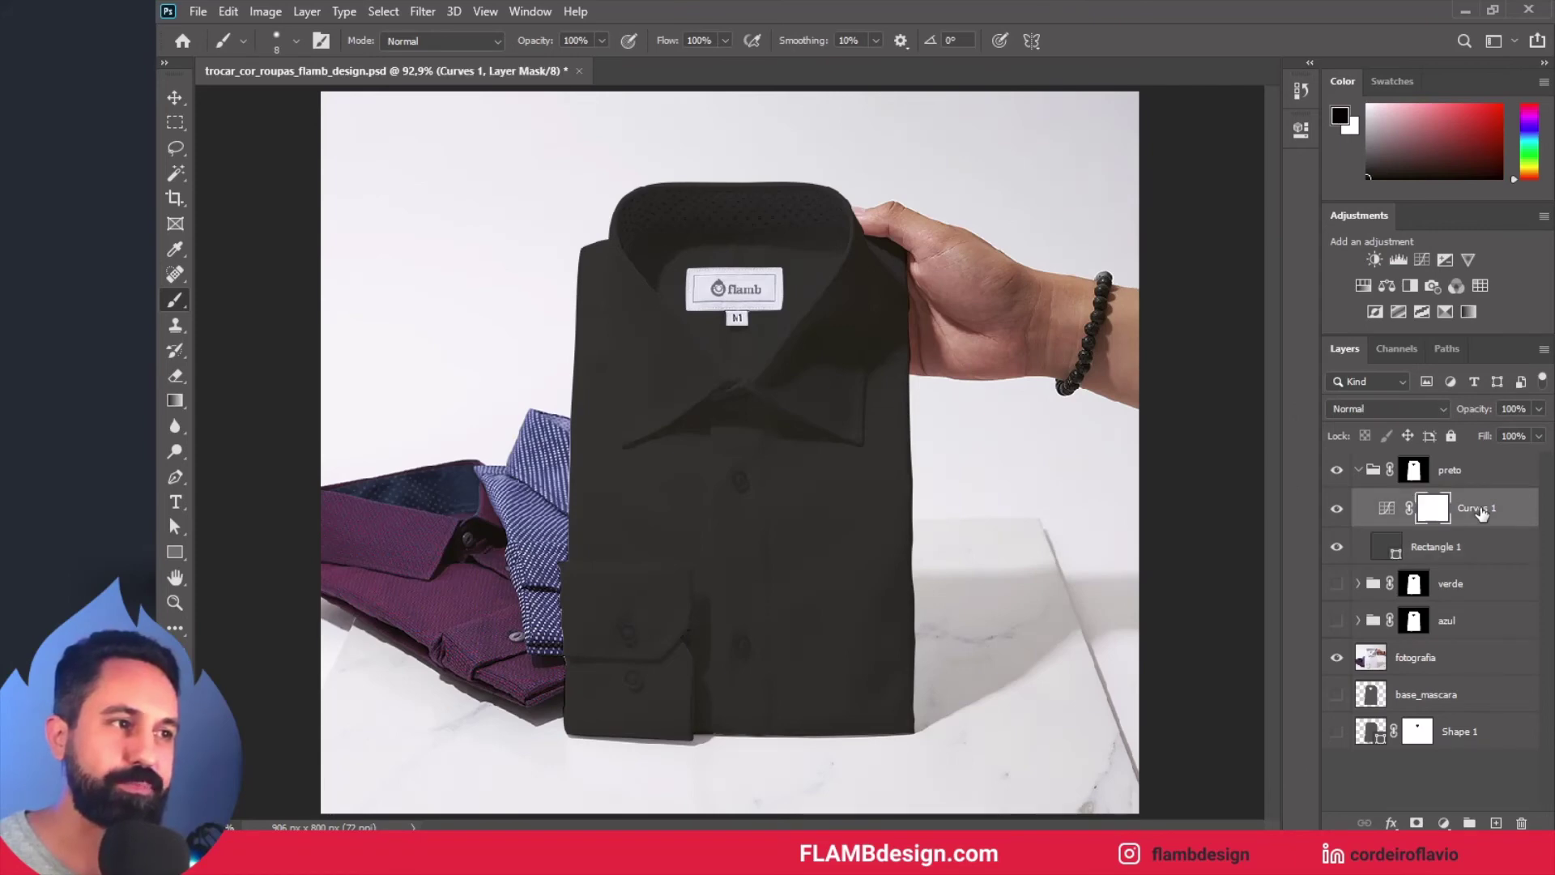
left_click(1421, 258)
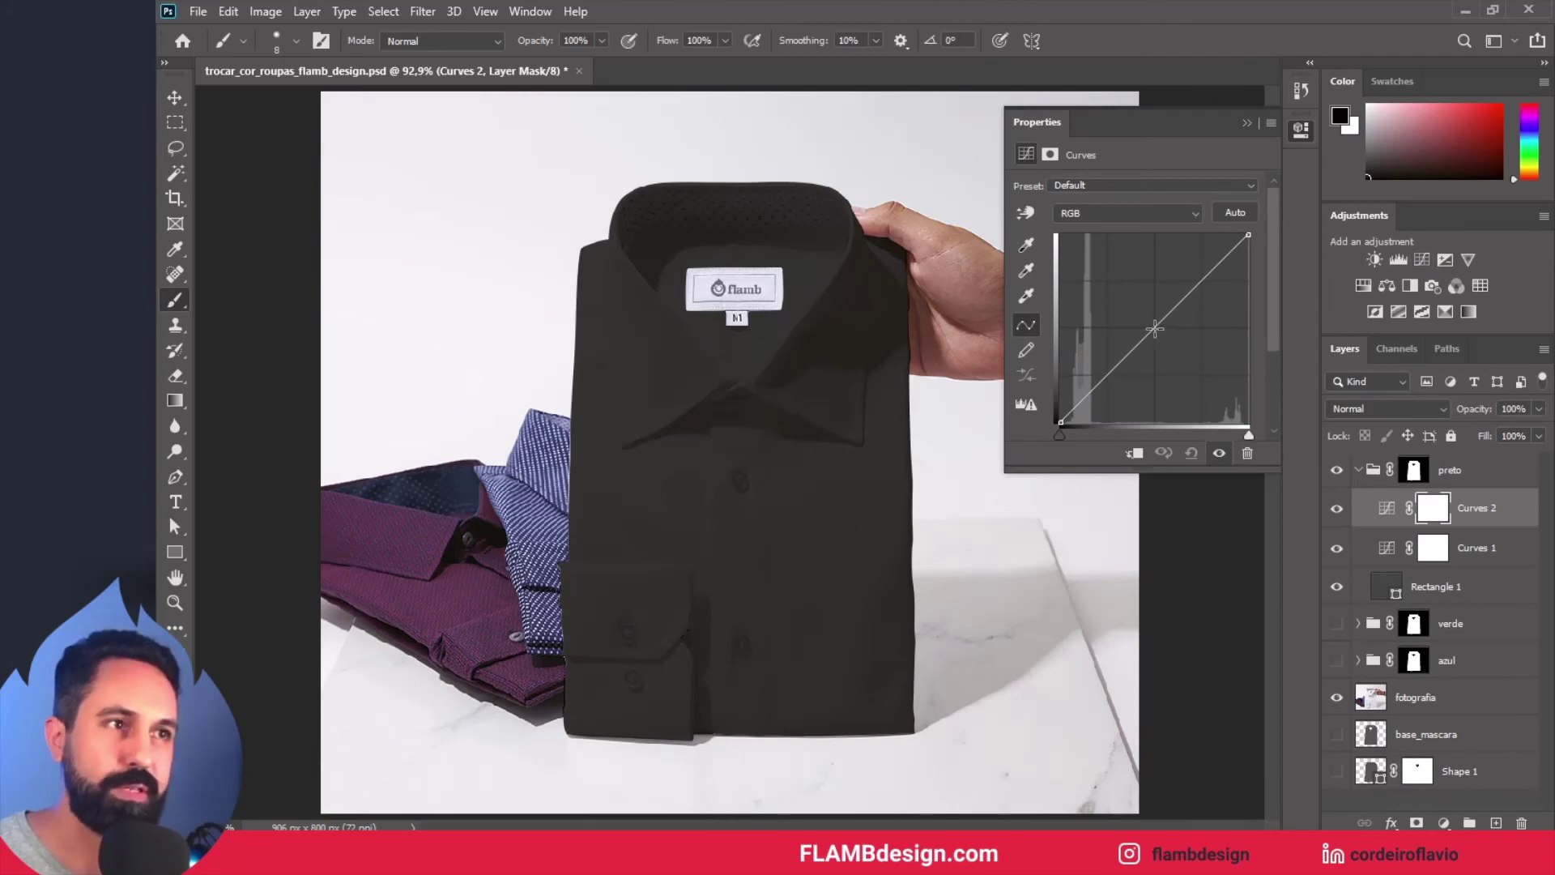
left_click_drag(1155, 328, 1106, 272)
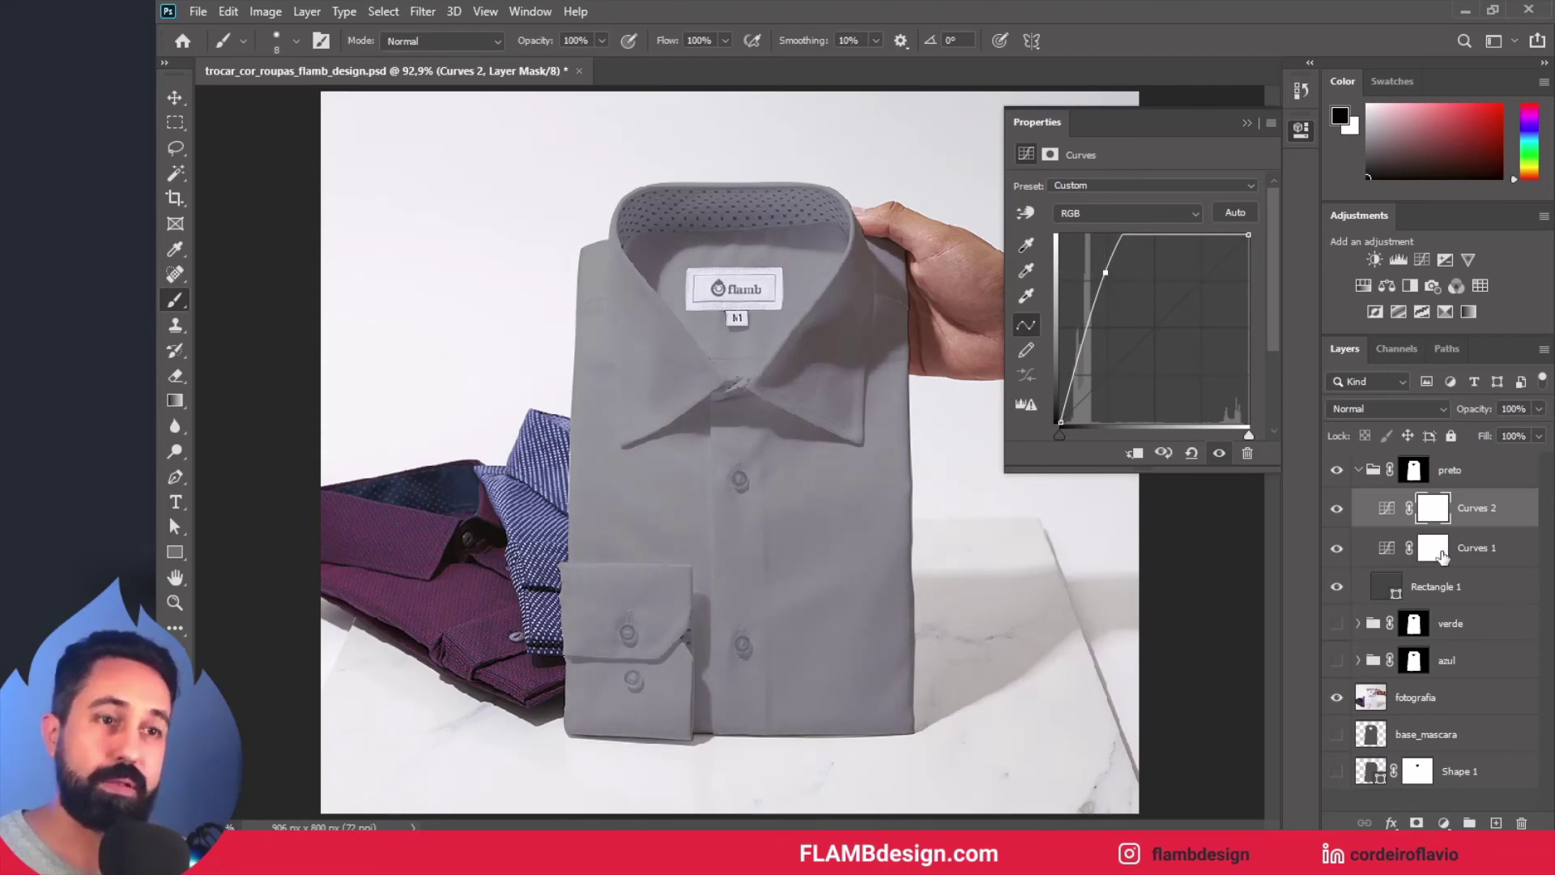
left_click(1516, 516)
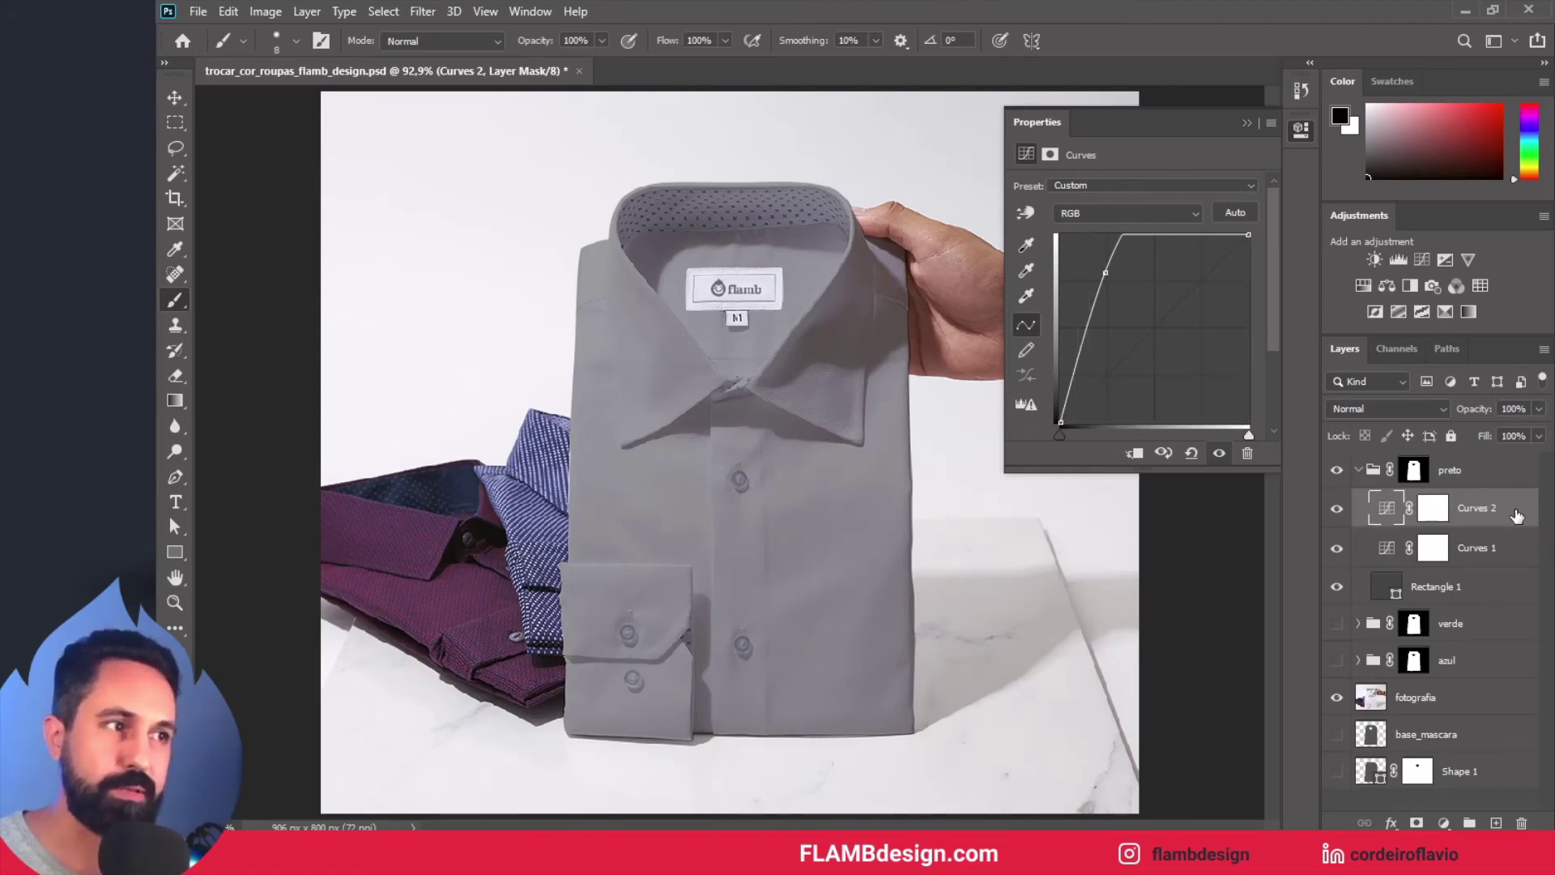
Step: Open the Blending Options for Curves 2 and move the dialog off the shirt
double_click(1516, 516)
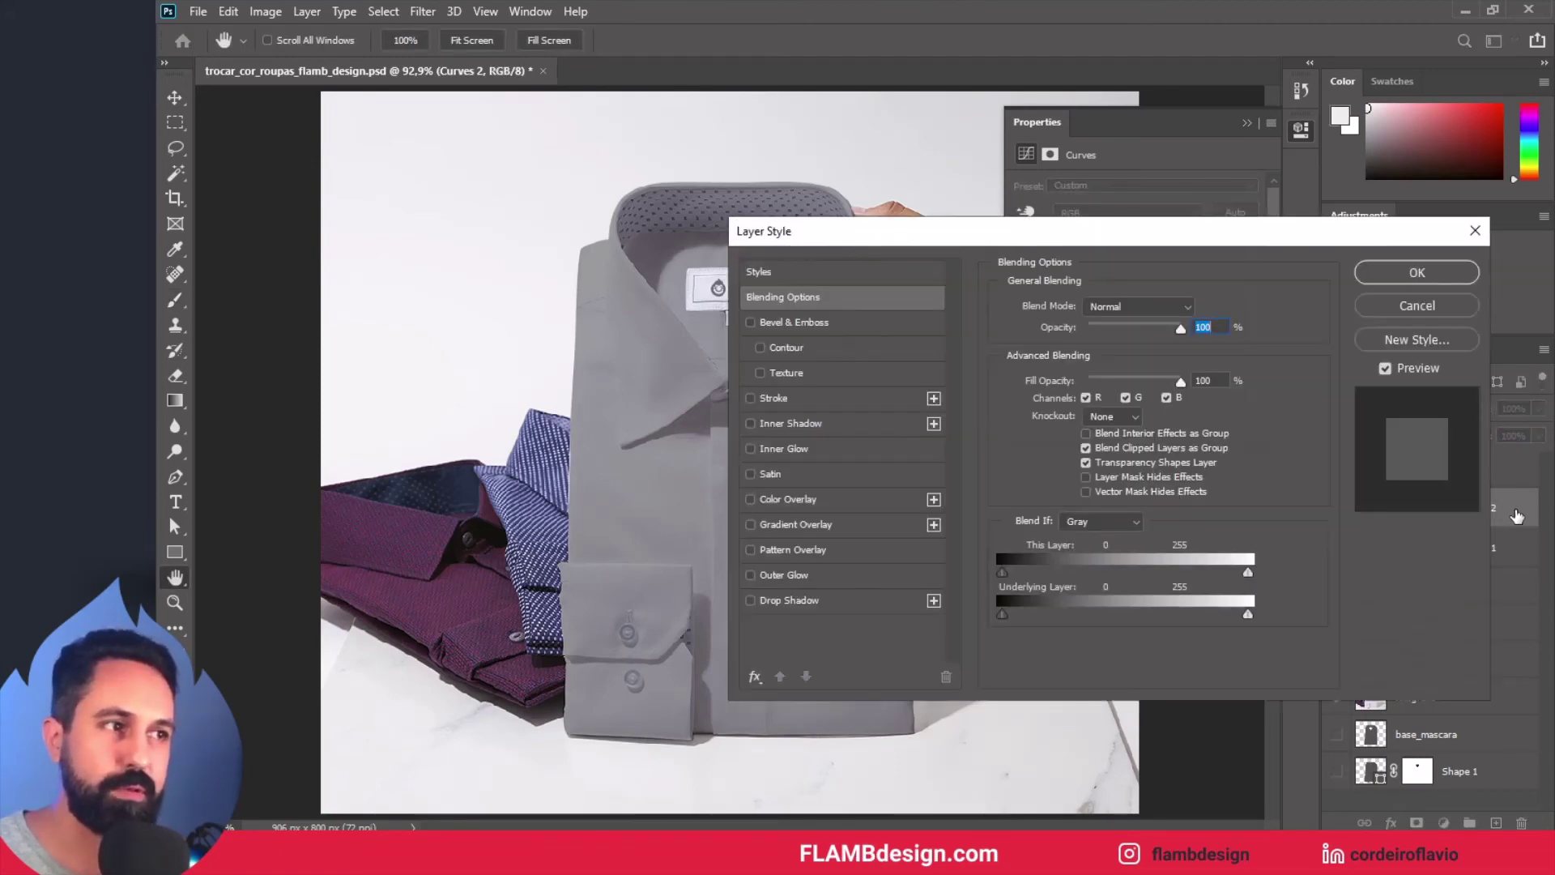
left_click(1402, 308)
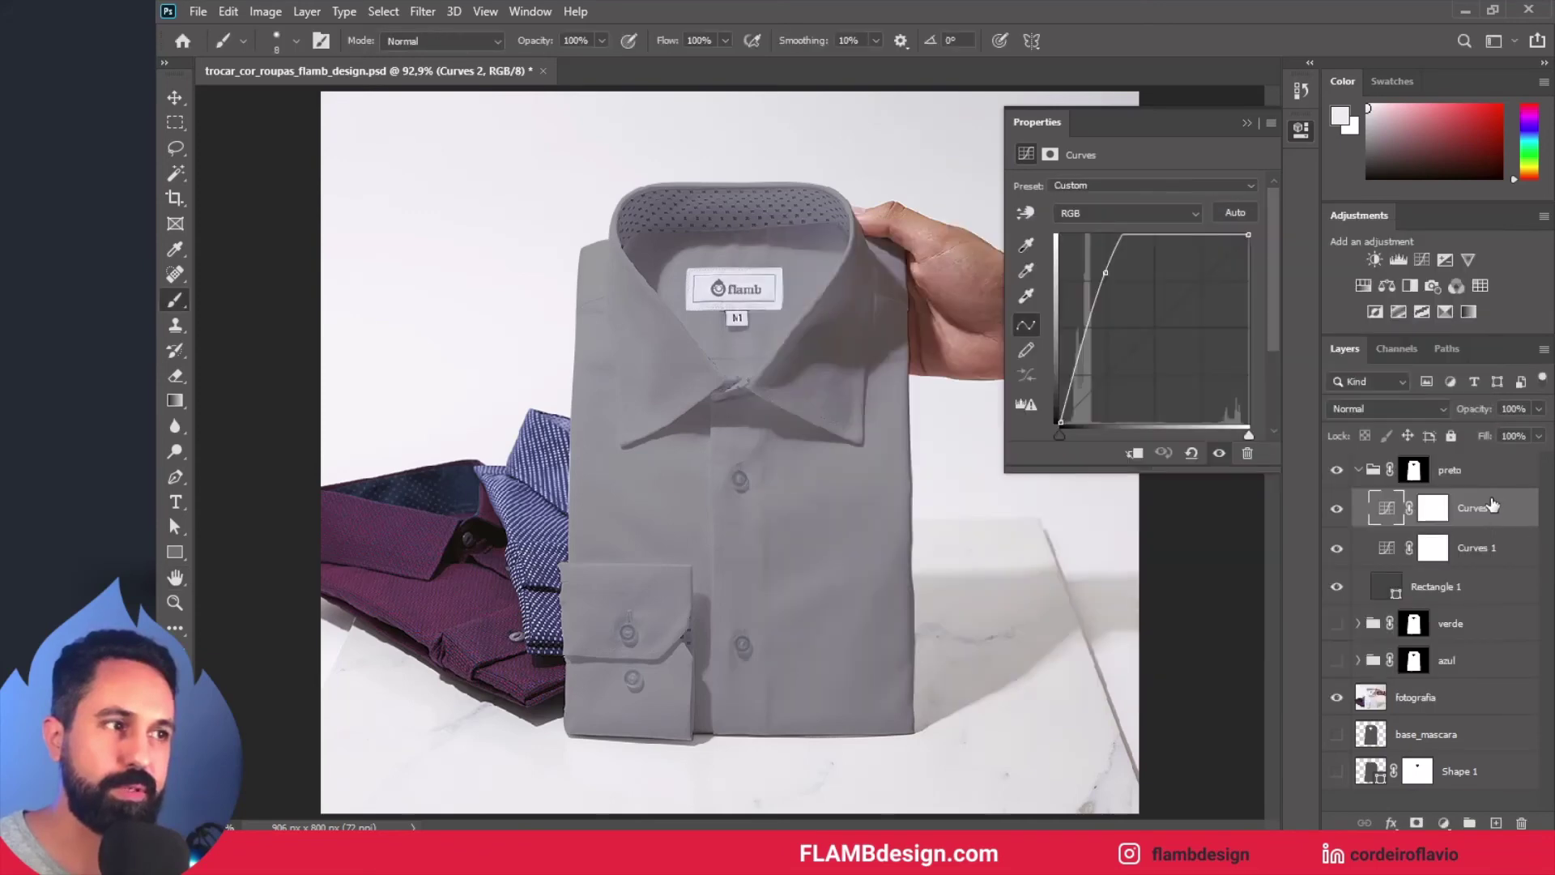
right_click(1501, 511)
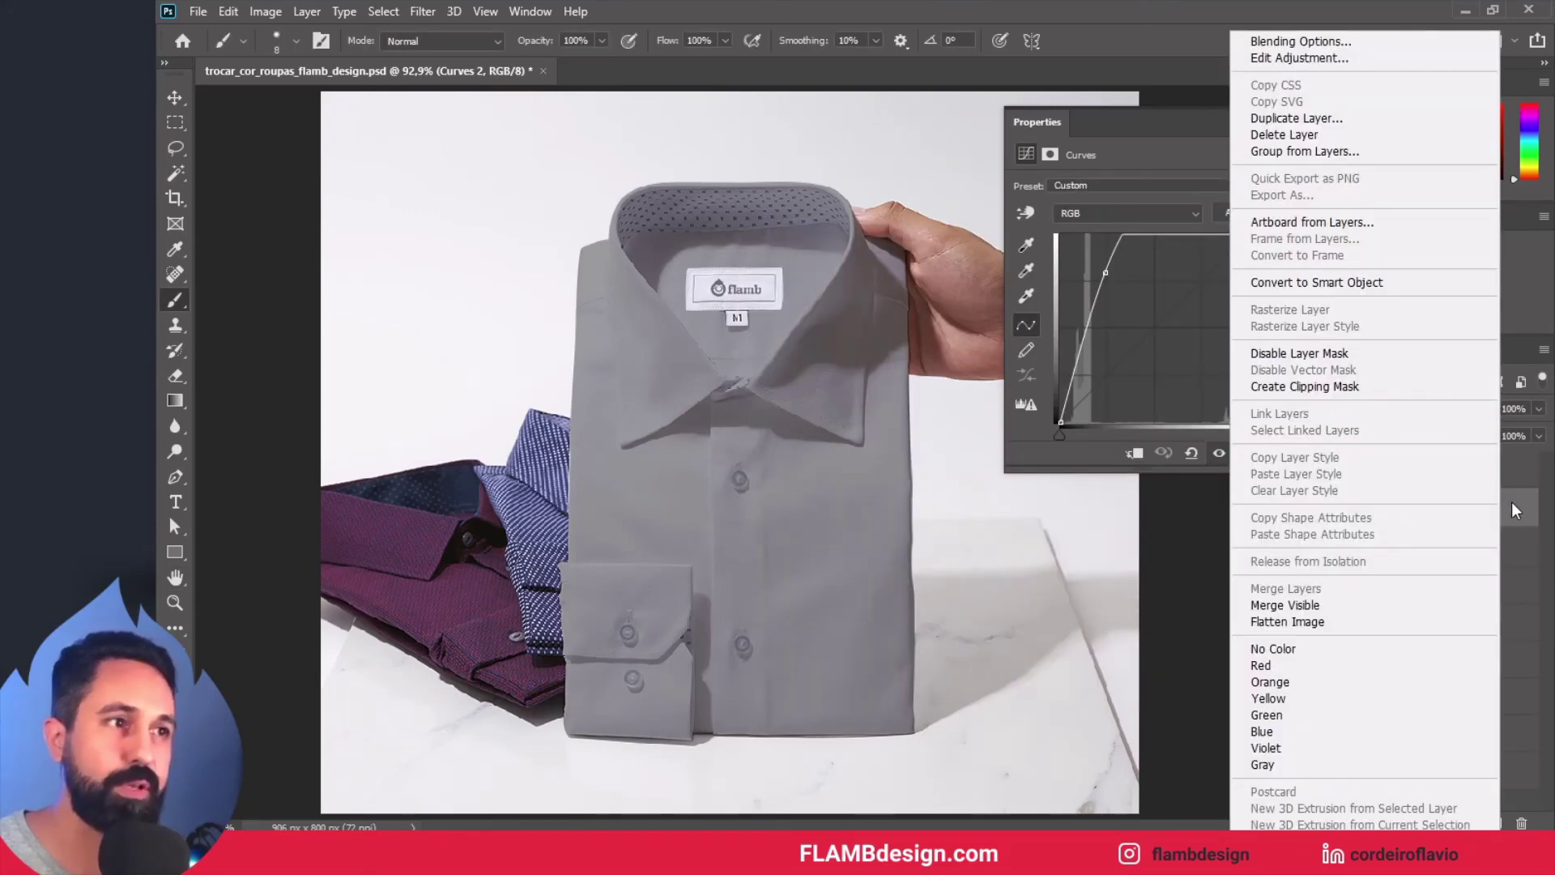
left_click(1337, 57)
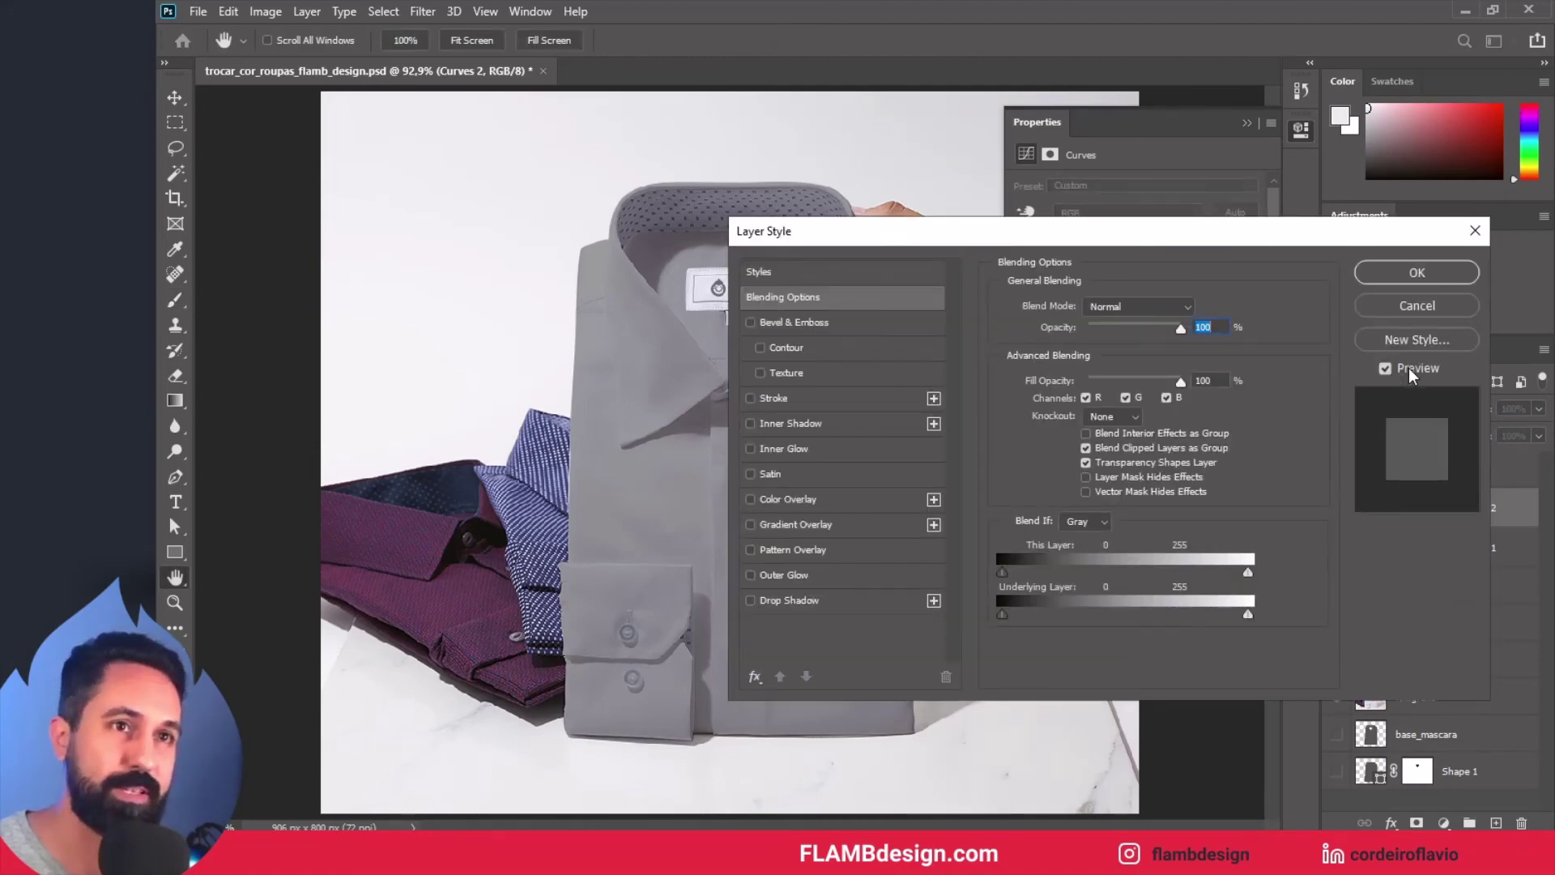
left_click(1450, 306)
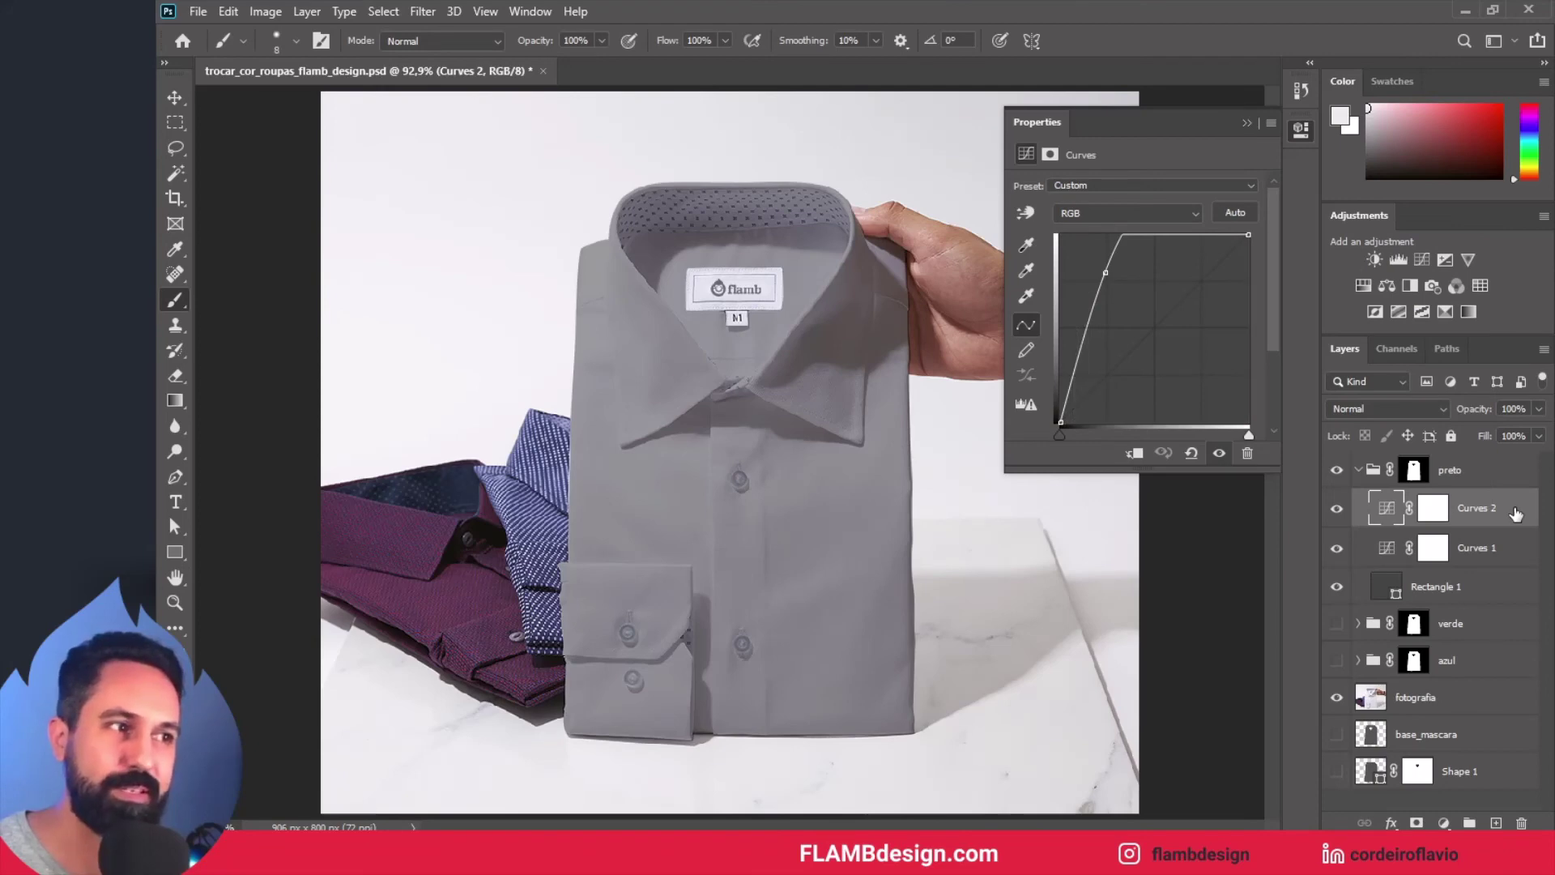
double_click(1514, 510)
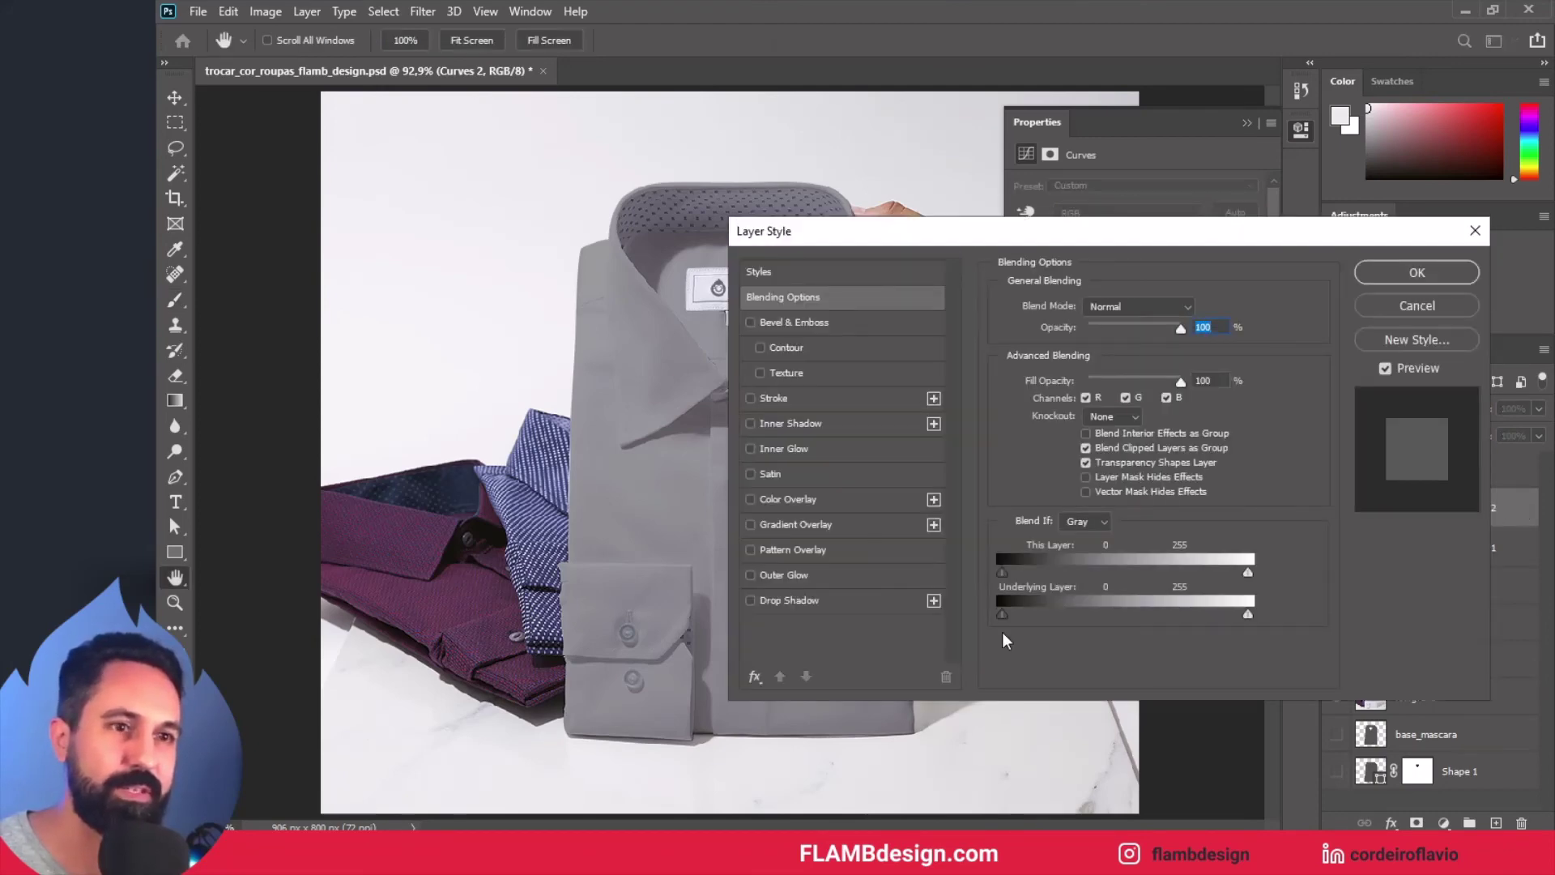
left_click_drag(1086, 235, 1147, 212)
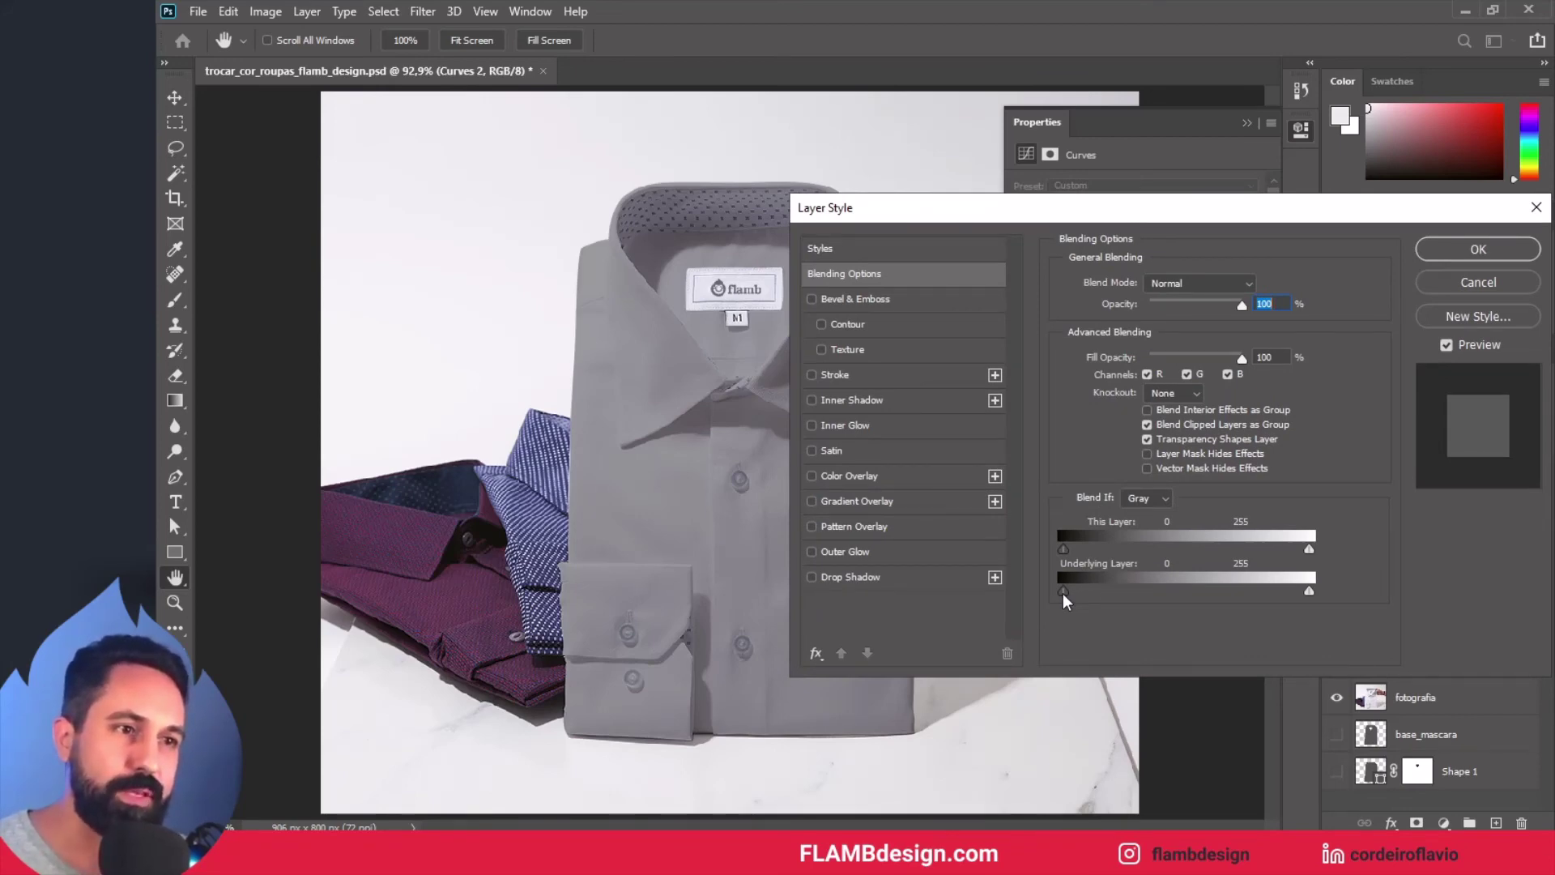
Step: Split the Underlying Layer black Blend If slider at 33/45 to restore the shirt's shadows, and apply
left_click_drag(1065, 601, 1098, 613)
left_click_drag(1137, 216, 1249, 147)
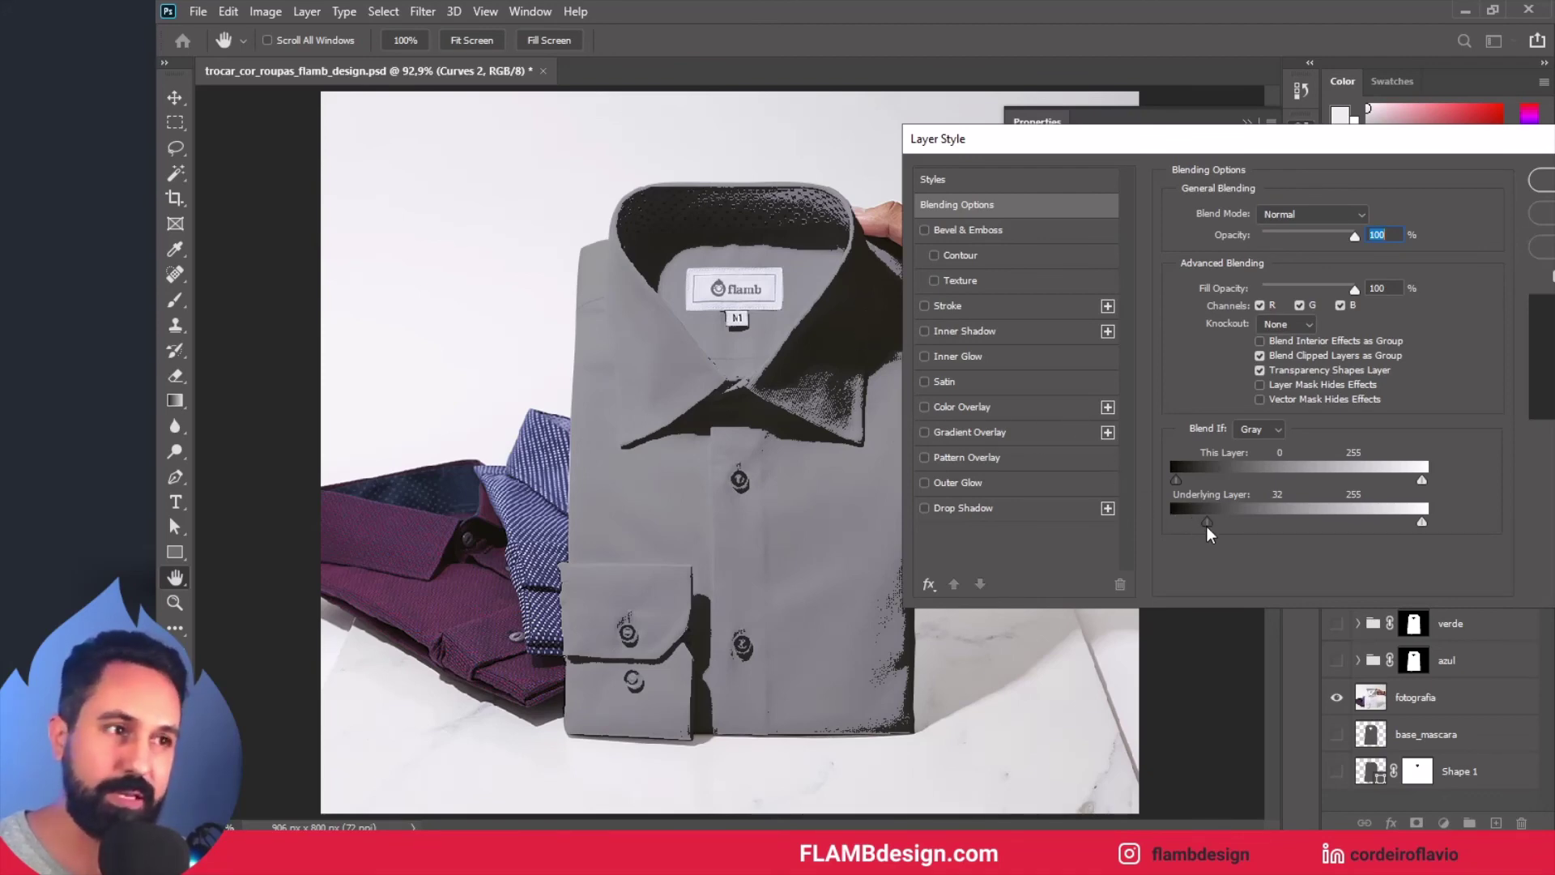
key("alt")
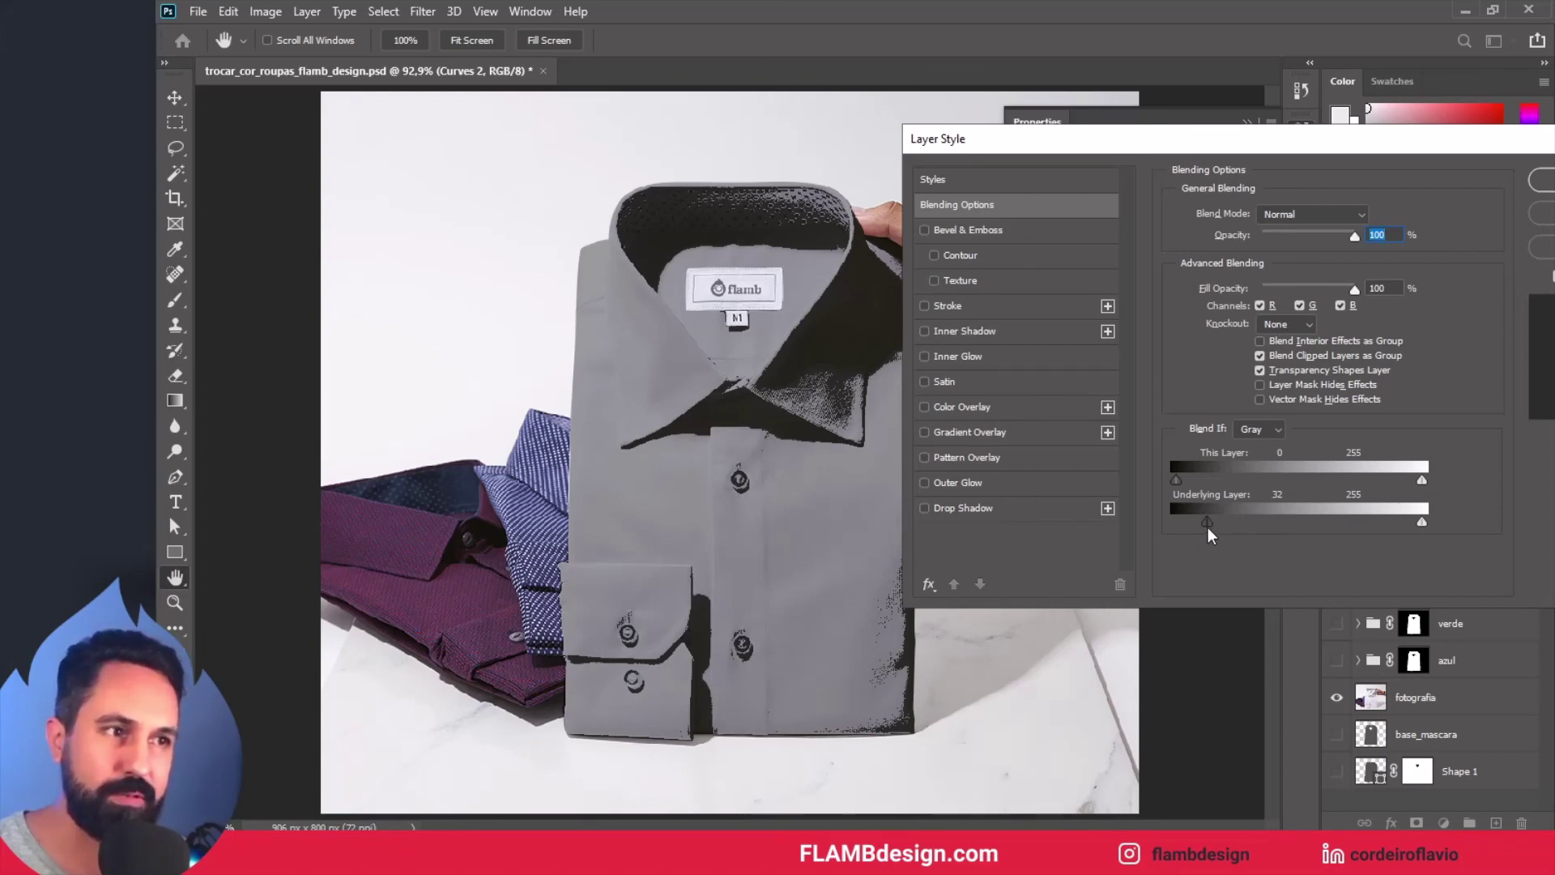
left_click_drag(1208, 523, 1215, 523)
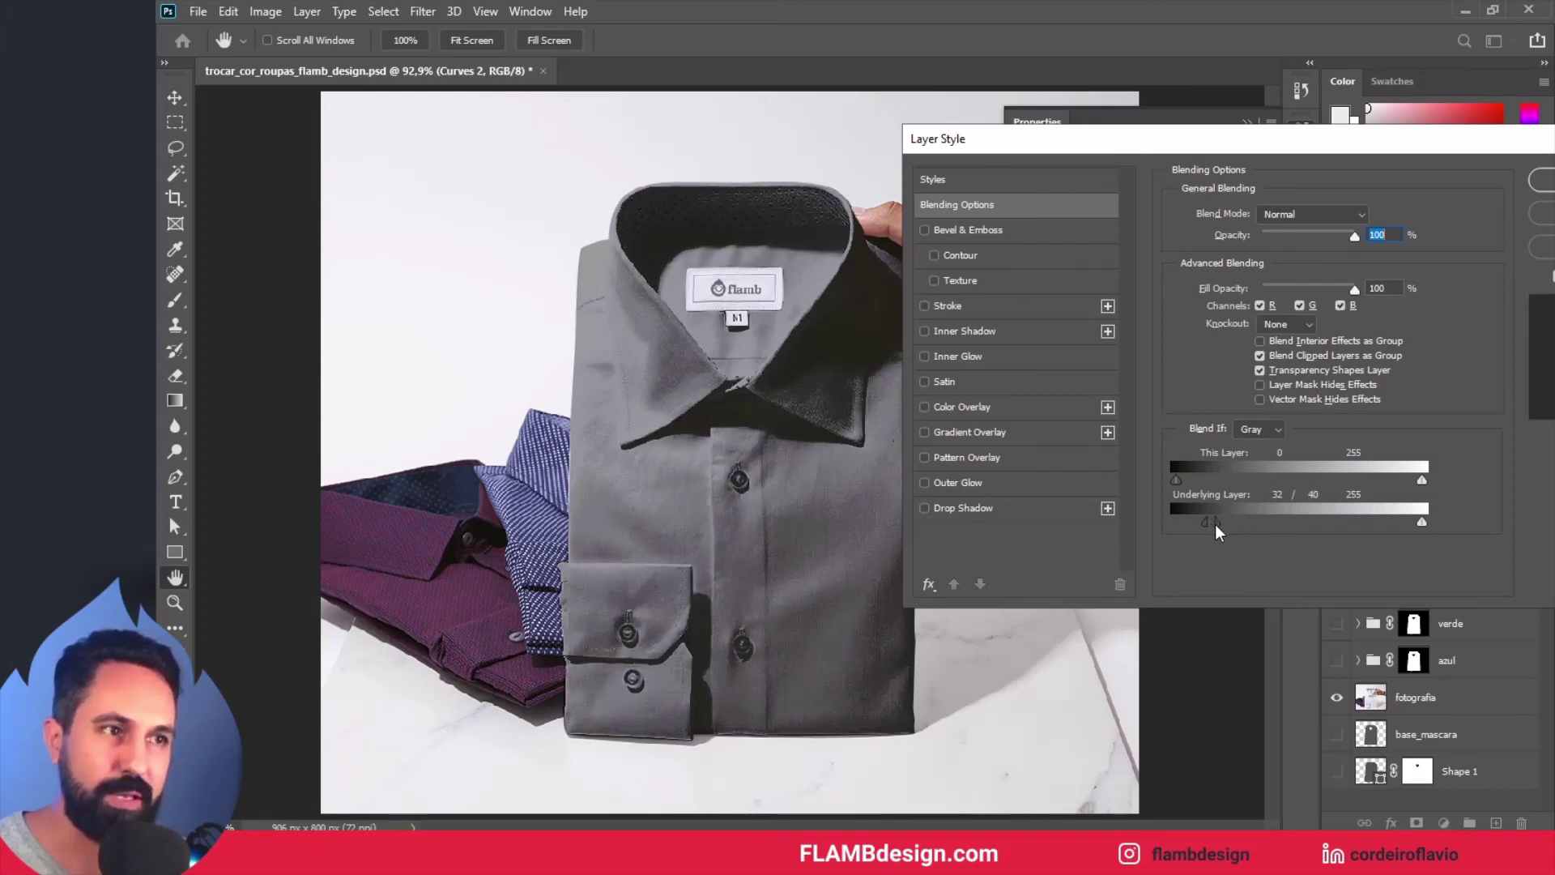
left_click_drag(1215, 524, 1217, 523)
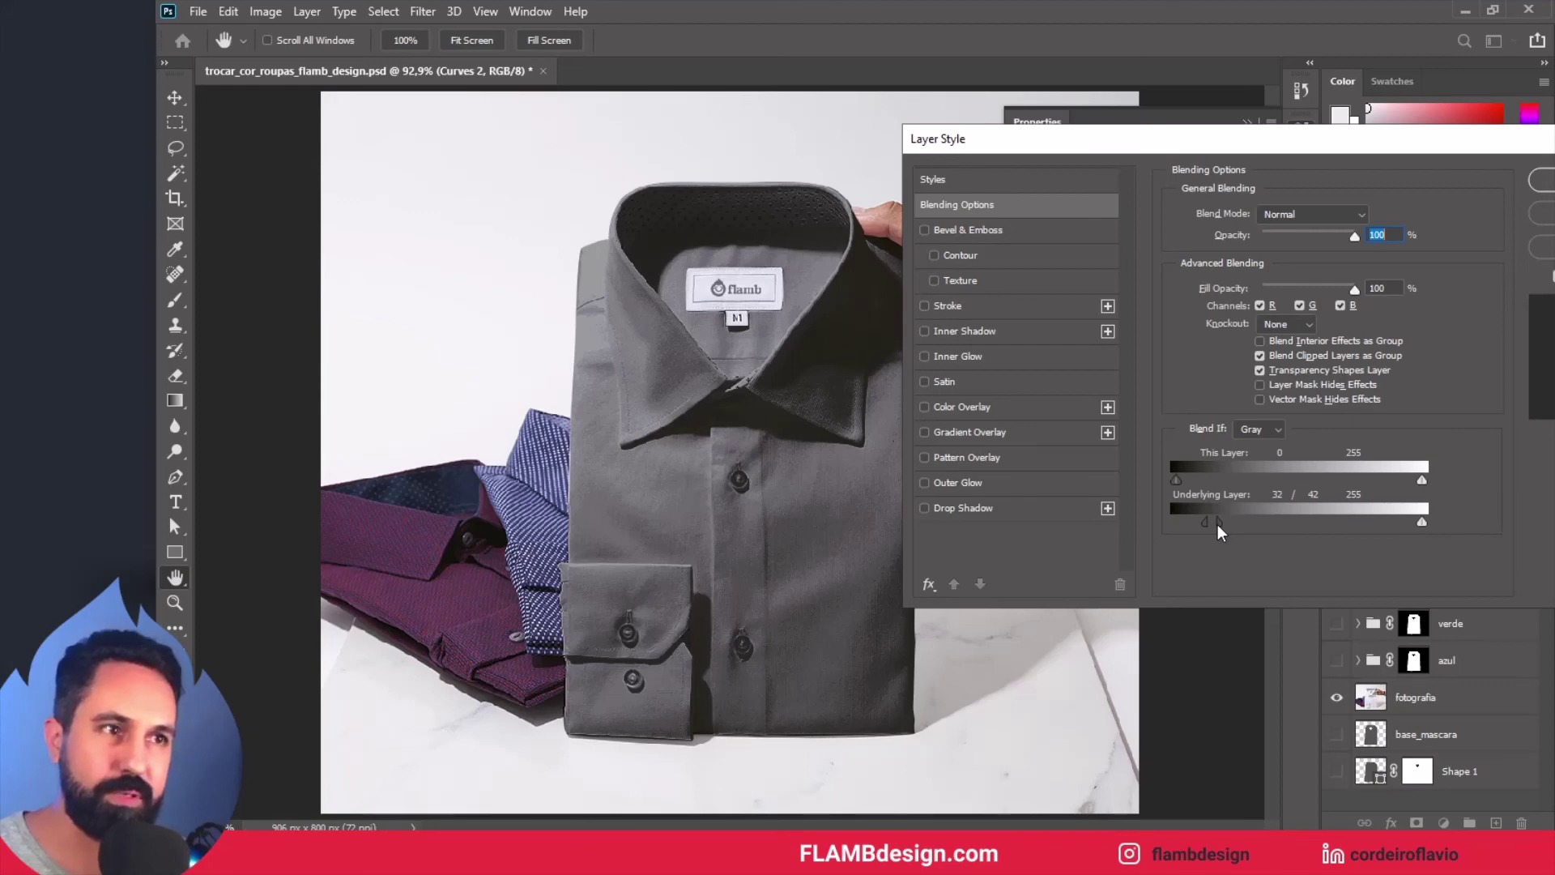
left_click_drag(1218, 523, 1220, 525)
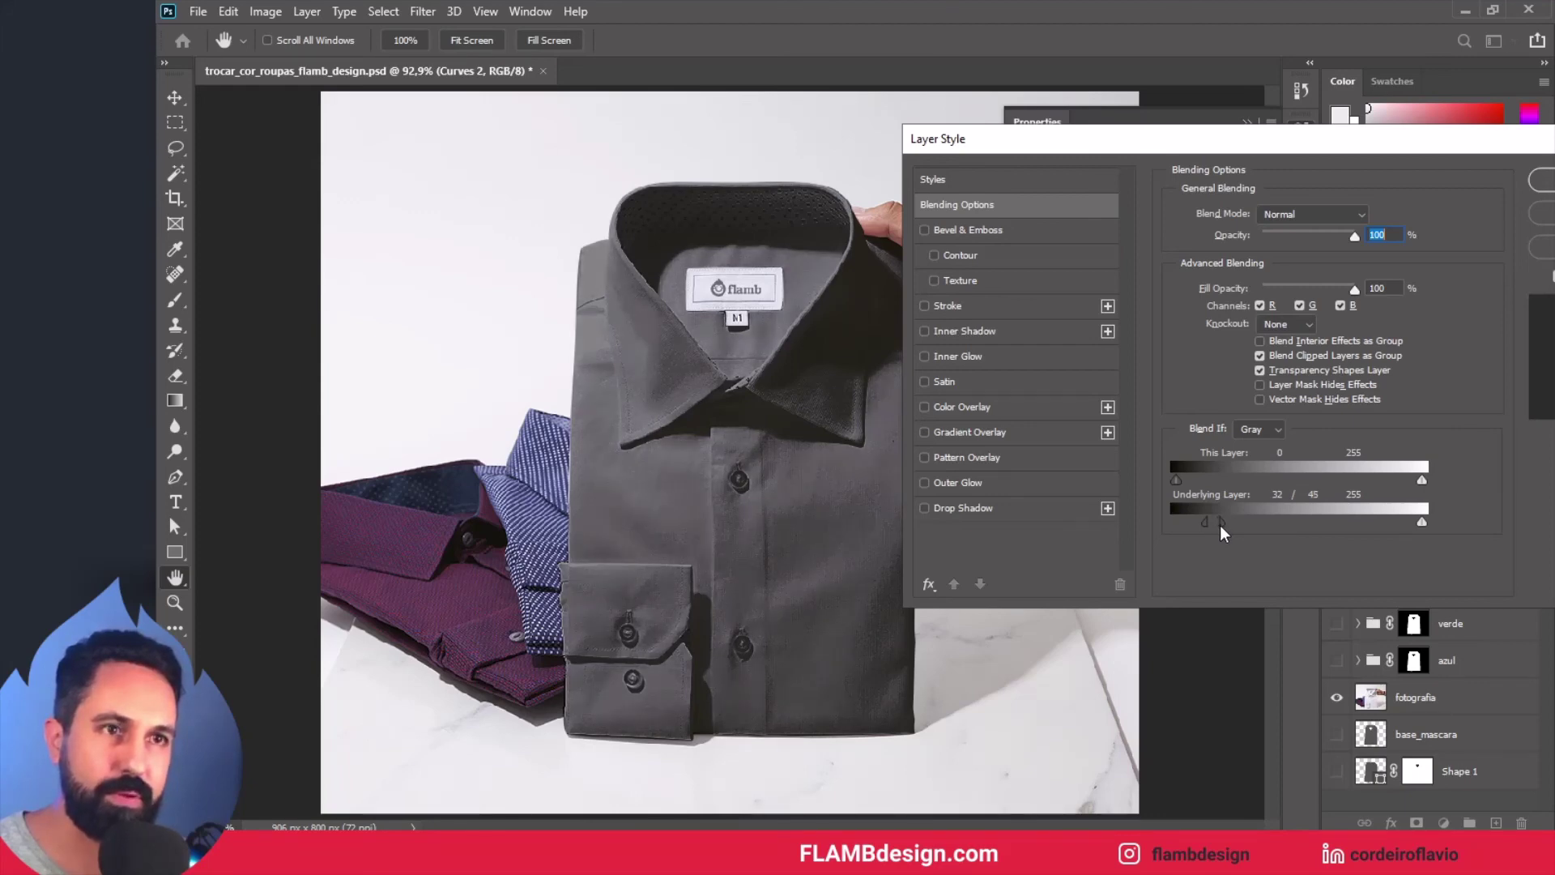
left_click_drag(1165, 149, 1237, 151)
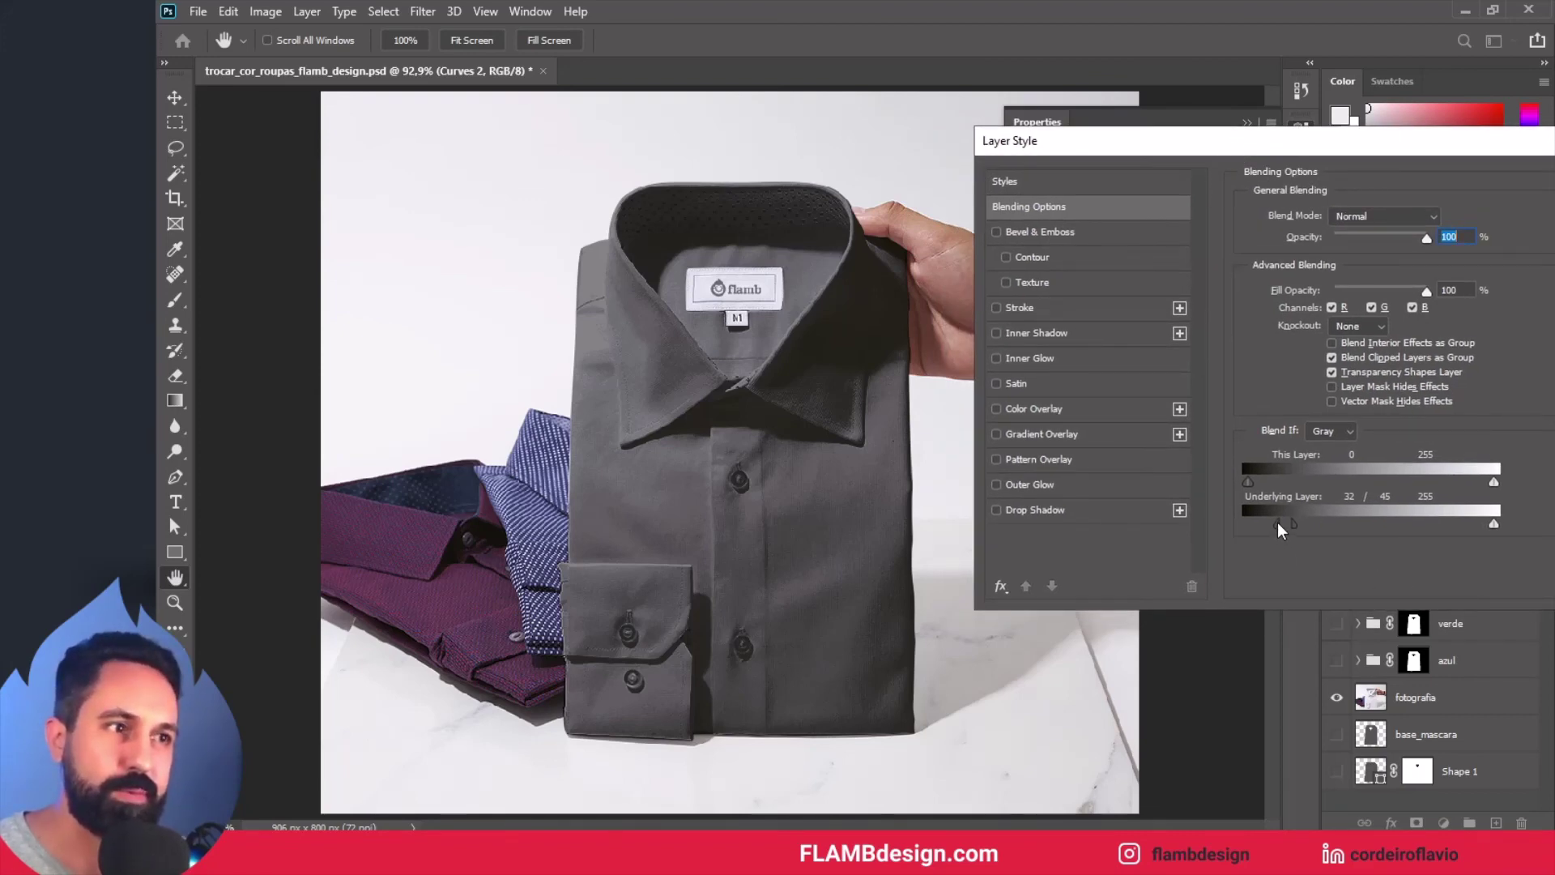
left_click_drag(1281, 526, 1281, 537)
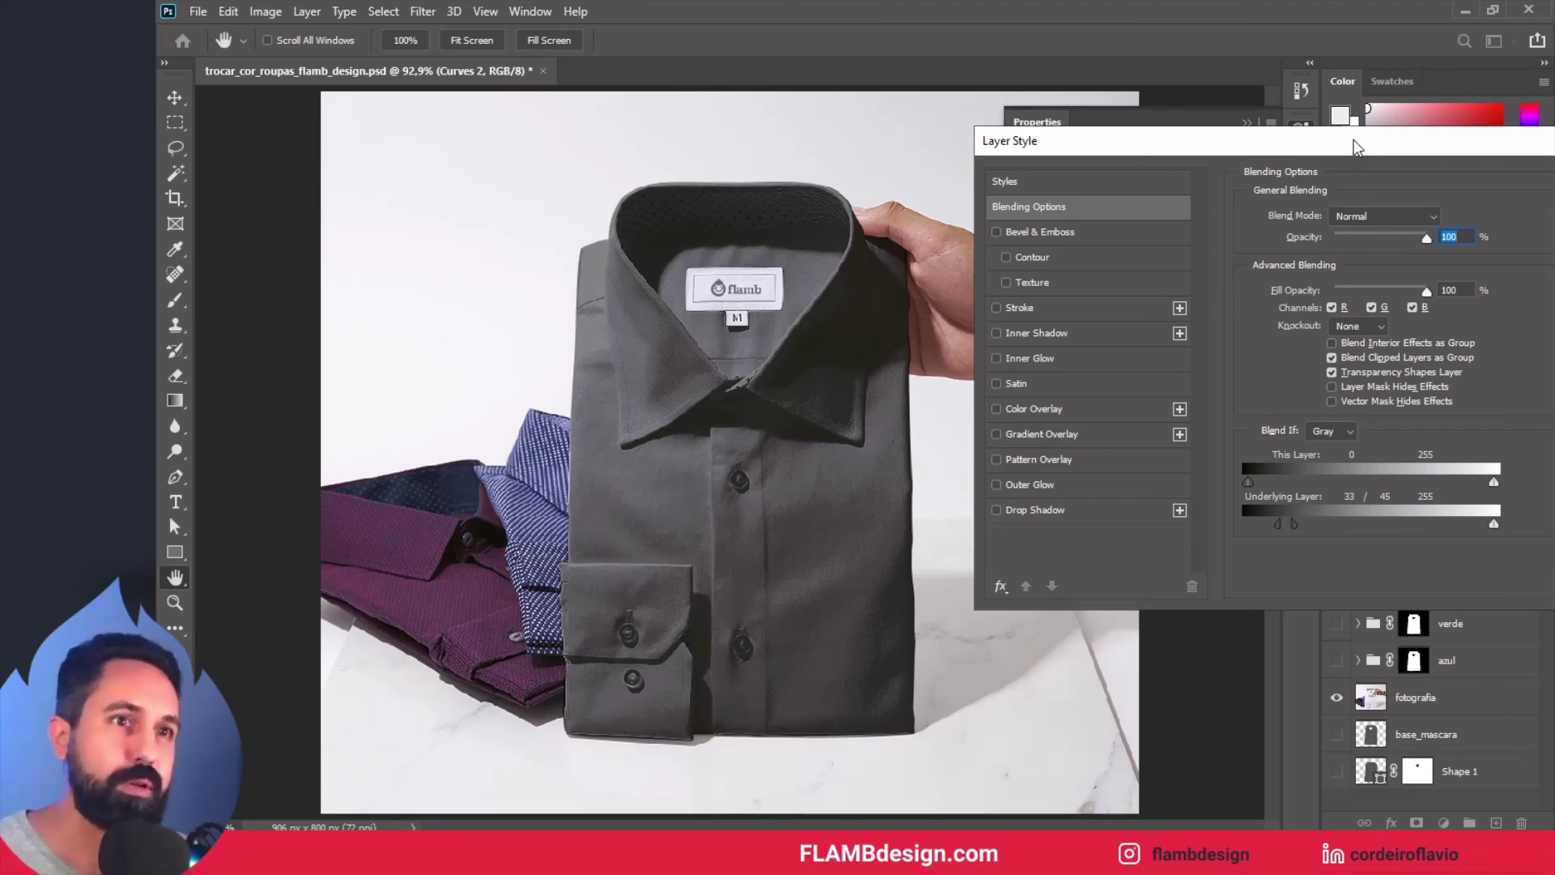
left_click_drag(1358, 148, 1217, 175)
left_click_drag(1349, 180, 1215, 199)
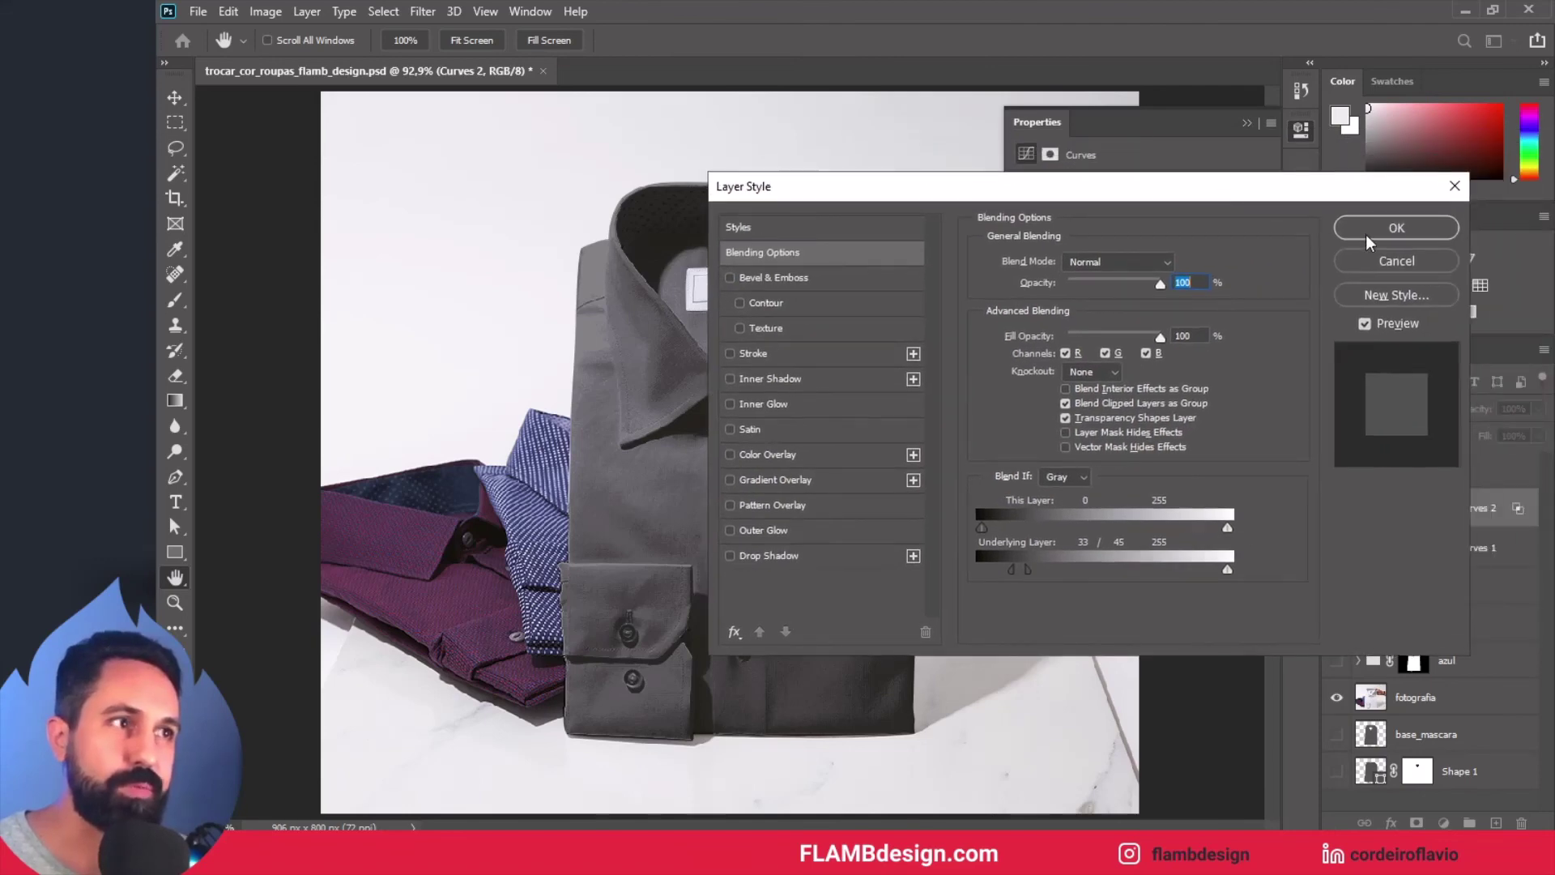
left_click(1393, 227)
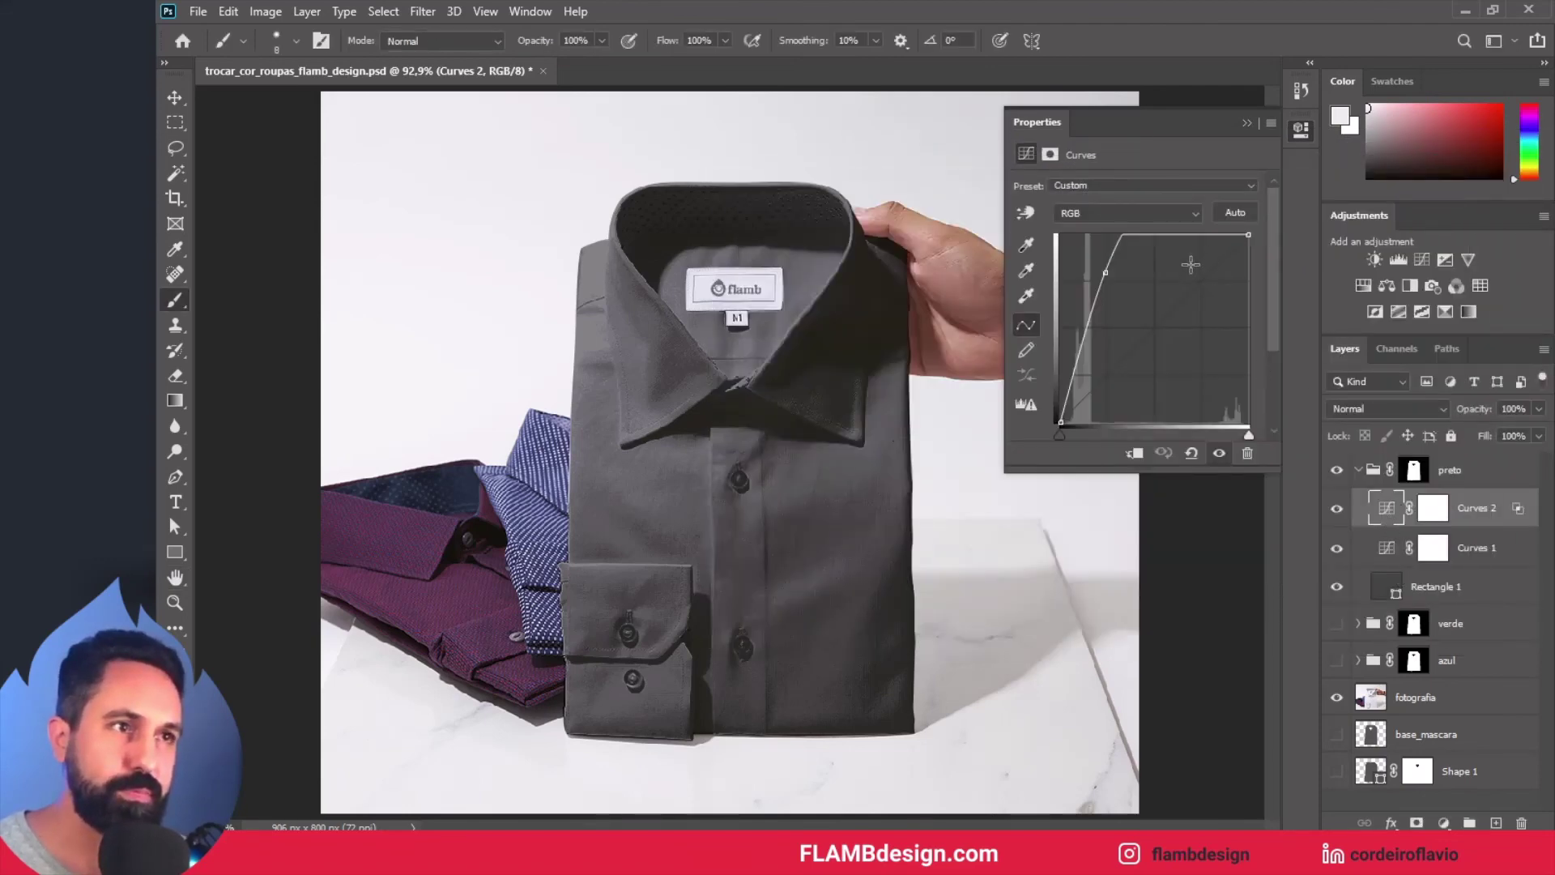
Step: Lower the Curves 2 point slightly, compare by toggling its visibility, and select Curves 1
left_click_drag(1107, 274, 1119, 286)
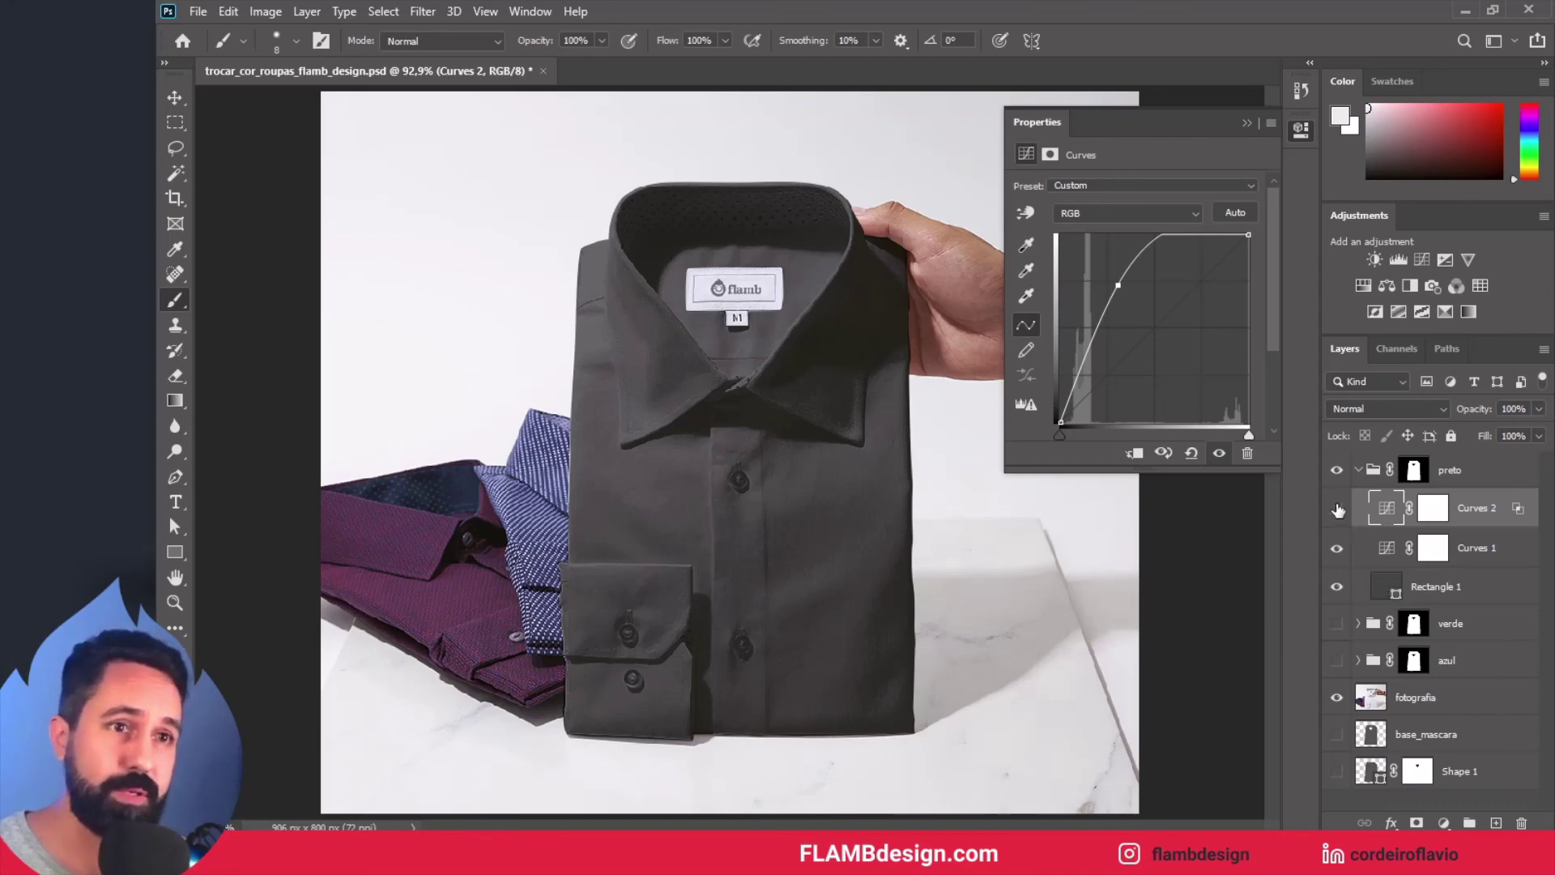
left_click(1337, 508)
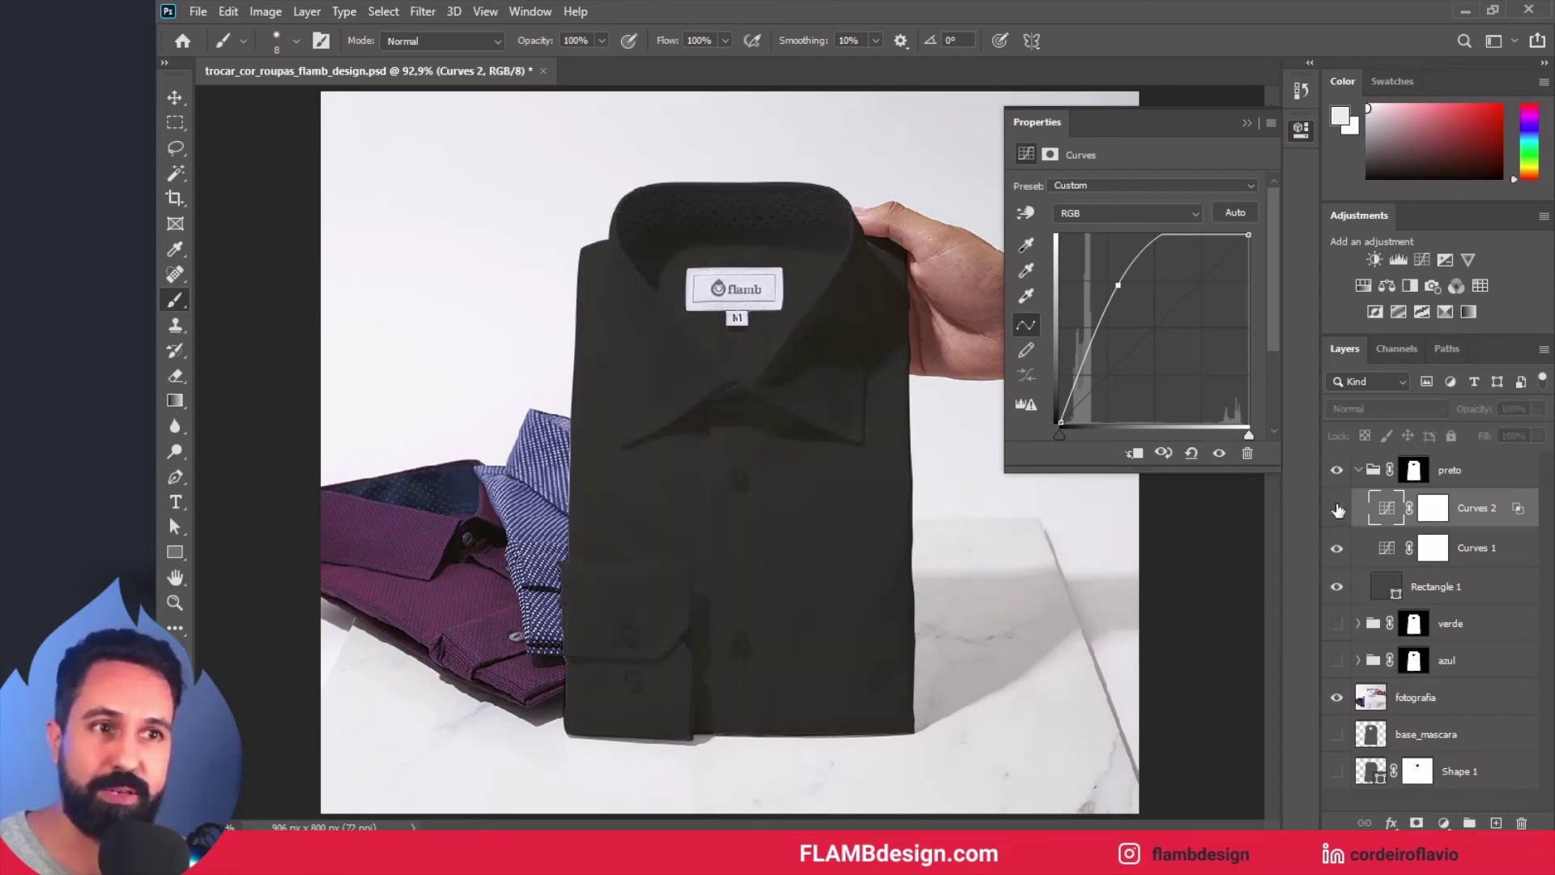
left_click(1384, 553)
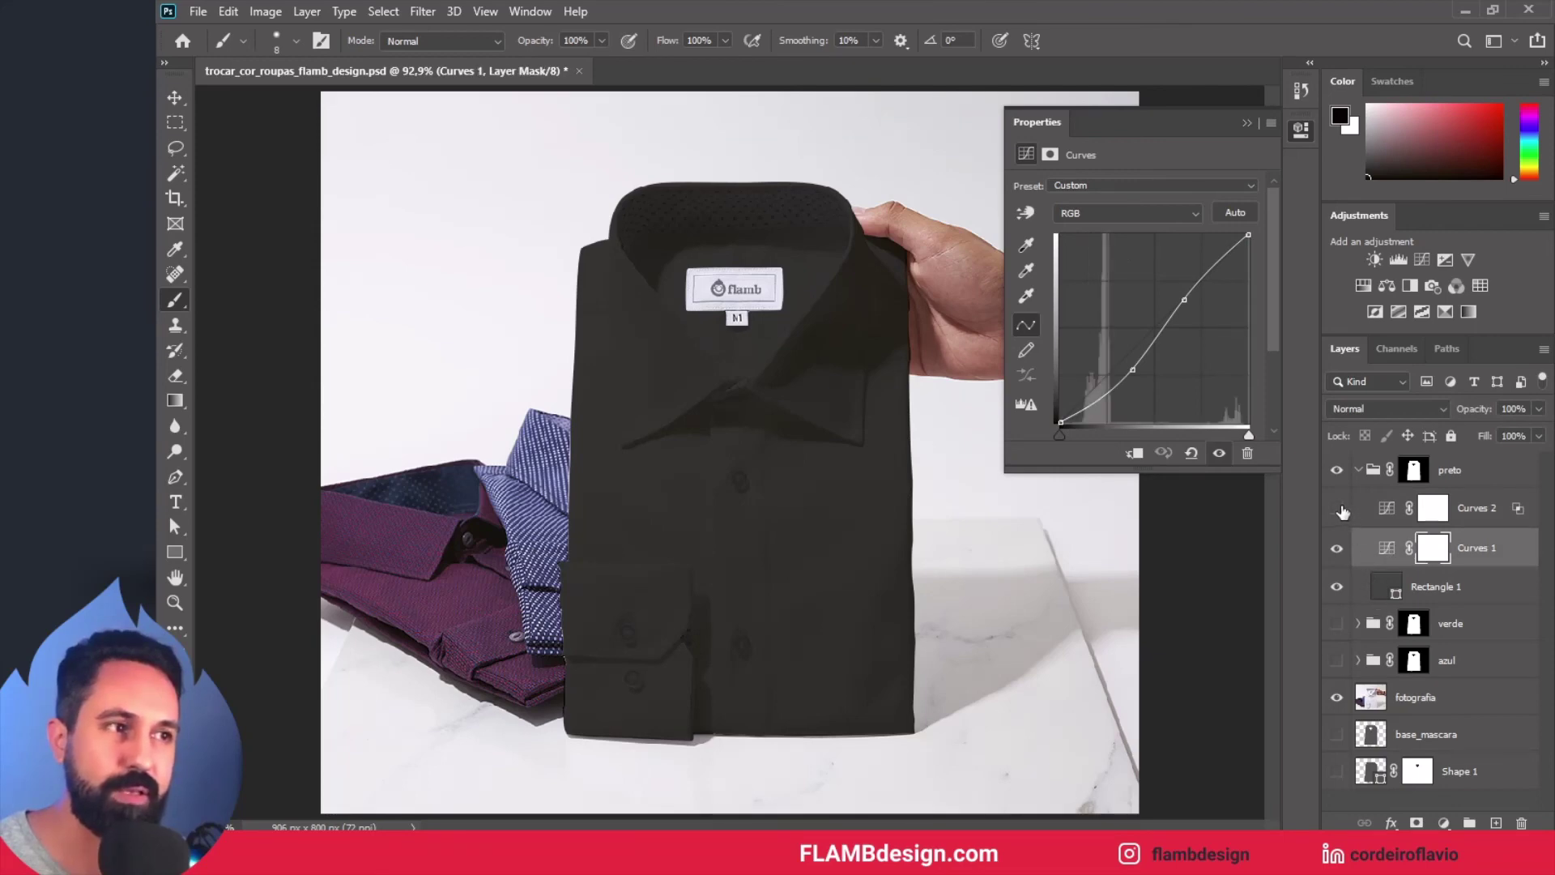
left_click(1338, 508)
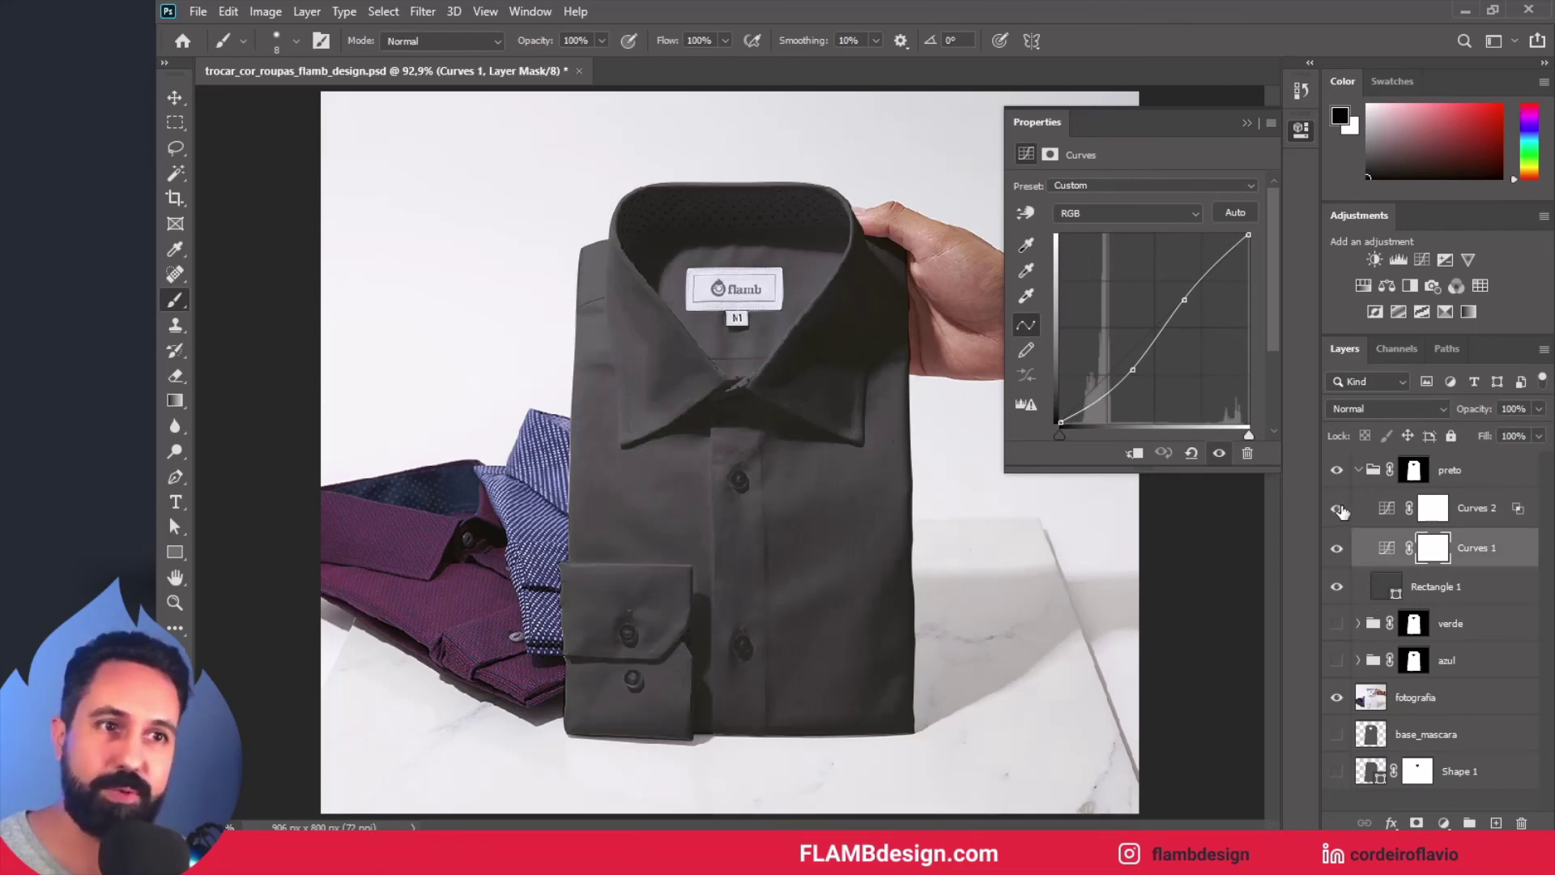